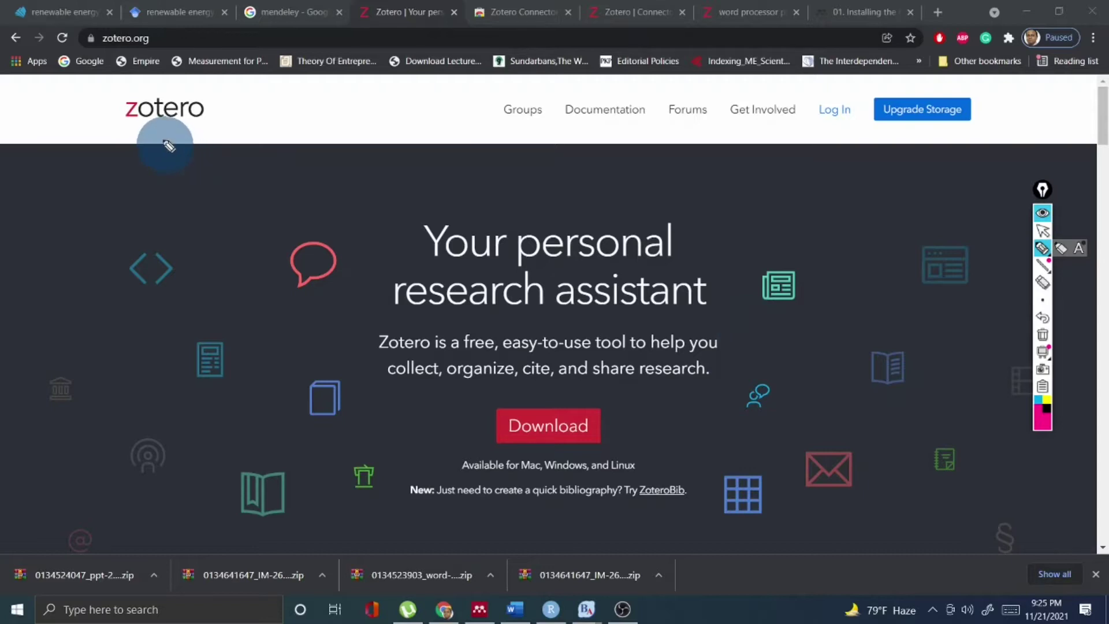
Circle the Zotero logo on the homepage and underline the words free, use, organize, cite and share research in the tagline
{"action": "mouse_move", "coordinate": [161, 144]}
{"action": "left_mouse_down"}
{"action": "mouse_move", "coordinate": [87, 96]}
{"action": "mouse_move", "coordinate": [165, 139]}
{"action": "mouse_move", "coordinate": [149, 143]}
{"action": "left_mouse_up"}
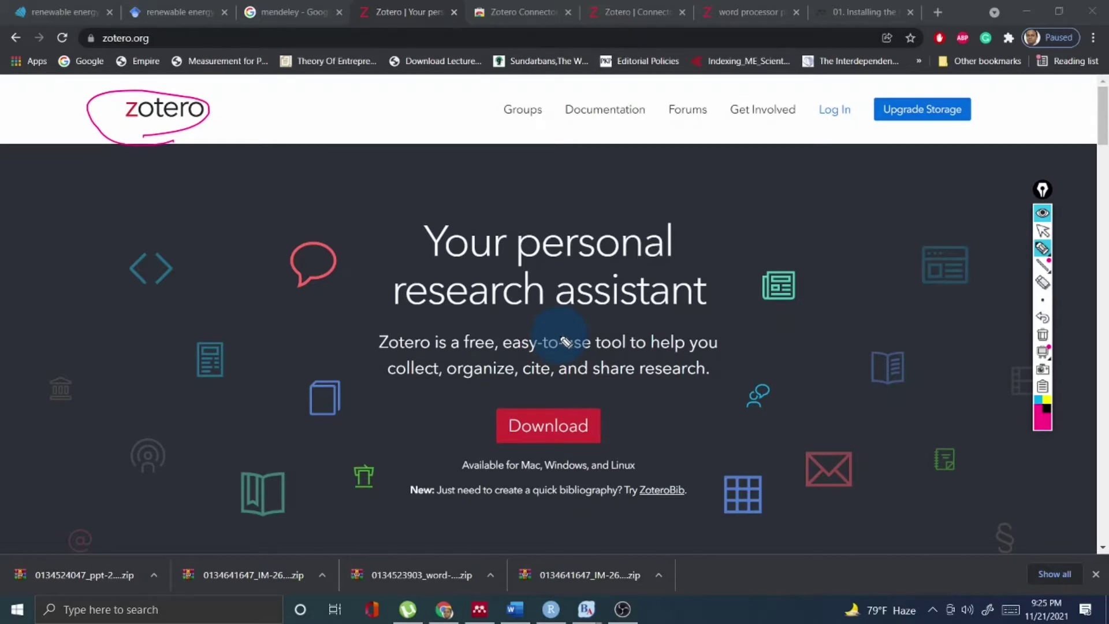
{"action": "left_click_drag", "start_coordinate": [493, 352], "coordinate": [465, 352]}
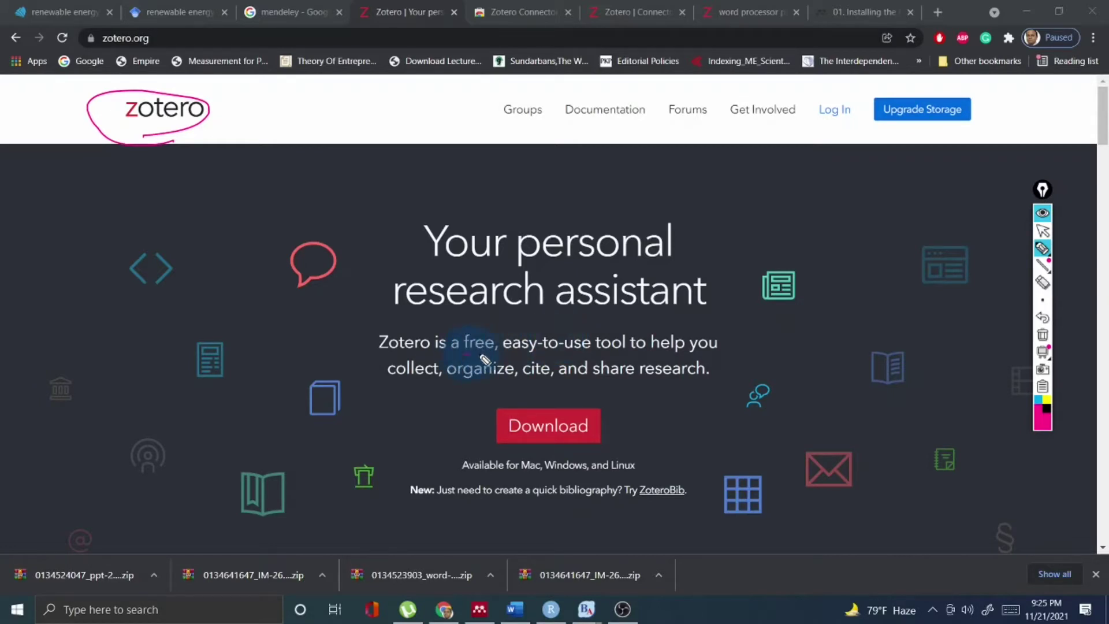
{"action": "left_click_drag", "start_coordinate": [566, 353], "coordinate": [591, 353]}
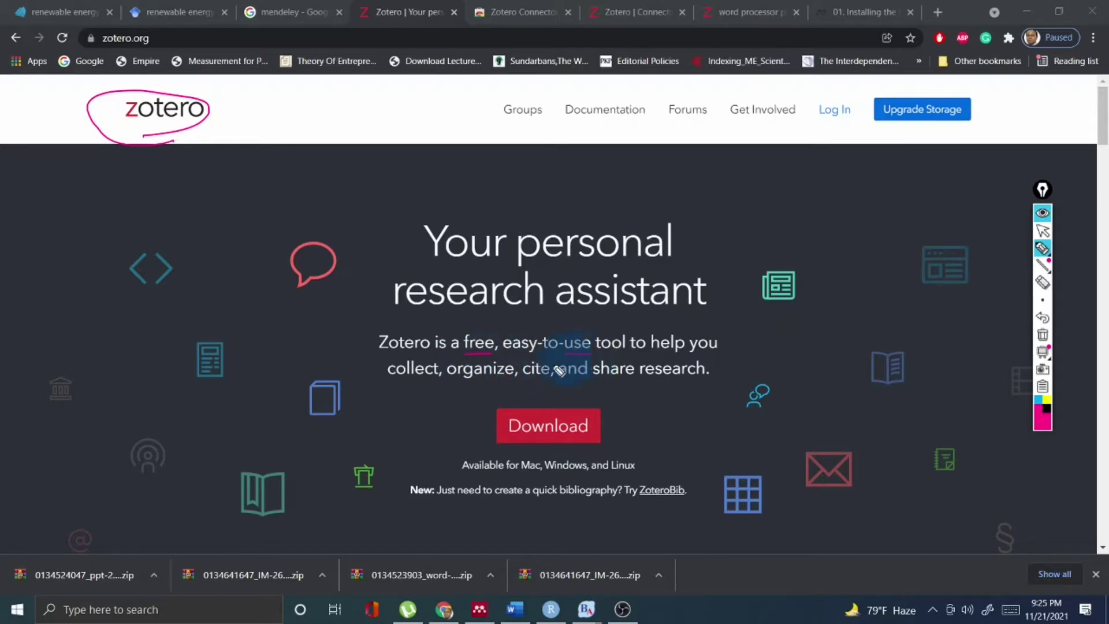
{"action": "left_click_drag", "start_coordinate": [481, 381], "coordinate": [555, 381]}
{"action": "left_click_drag", "start_coordinate": [630, 382], "coordinate": [649, 382]}
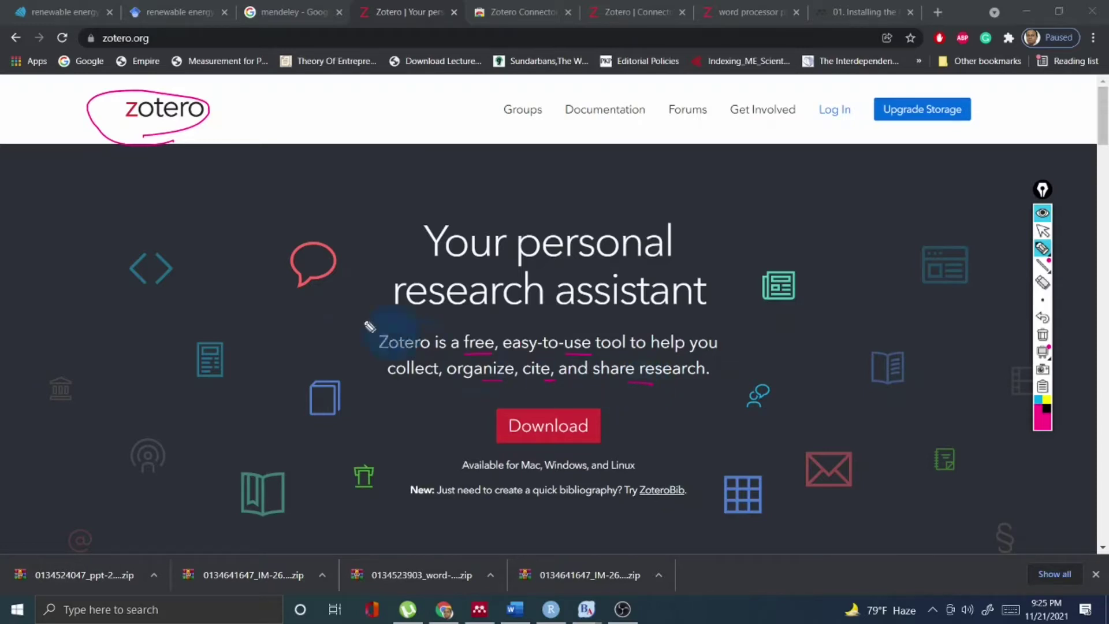
Circle the zotero.org address and the Download link with the pen, then hide the ink
{"action": "mouse_move", "coordinate": [92, 54]}
{"action": "left_mouse_down"}
{"action": "mouse_move", "coordinate": [121, 54]}
{"action": "mouse_move", "coordinate": [118, 30]}
{"action": "mouse_move", "coordinate": [114, 55]}
{"action": "left_mouse_up"}
{"action": "mouse_move", "coordinate": [472, 421]}
{"action": "left_mouse_down"}
{"action": "mouse_move", "coordinate": [507, 400]}
{"action": "mouse_move", "coordinate": [627, 428]}
{"action": "mouse_move", "coordinate": [498, 426]}
{"action": "mouse_move", "coordinate": [507, 431]}
{"action": "left_mouse_up"}
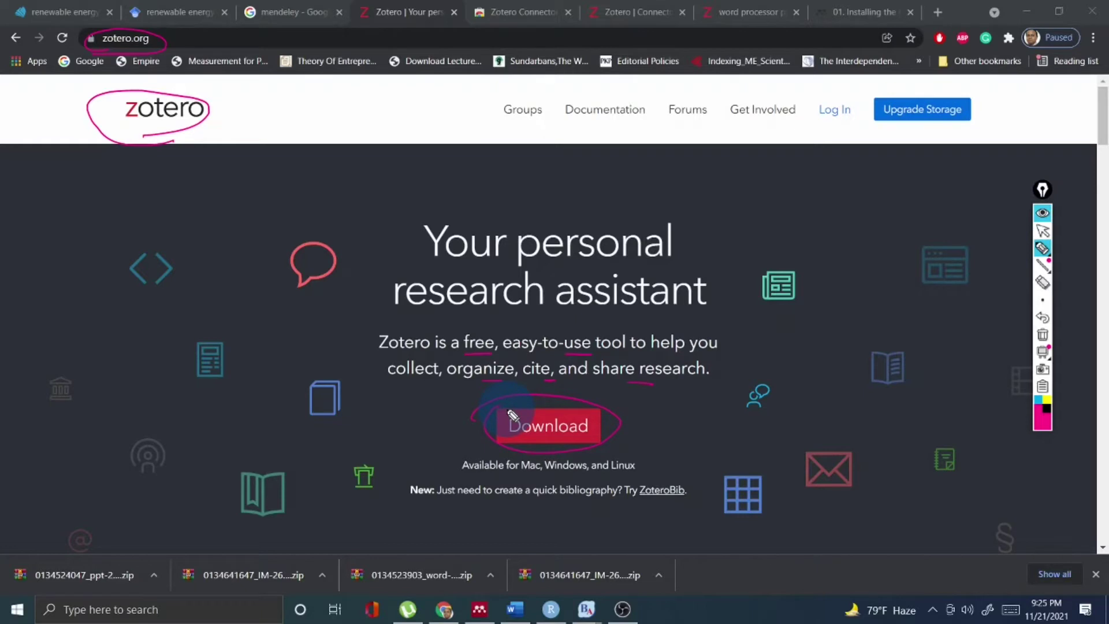
{"action": "left_click", "coordinate": [1043, 213]}
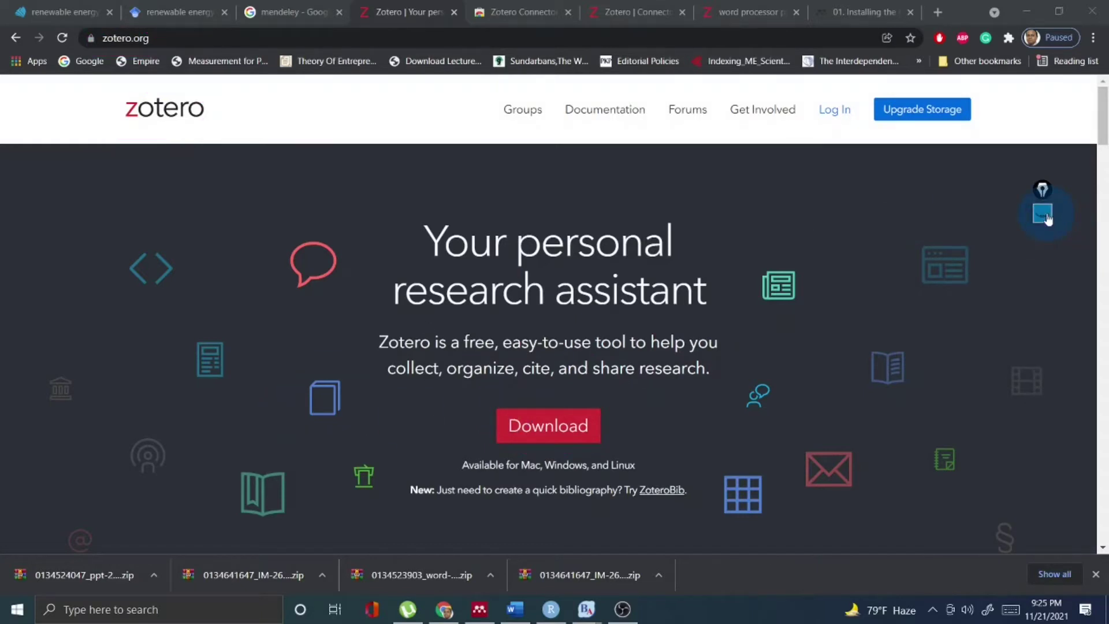
Minimize the browser, then launch Zotero from the desktop and maximize its window
{"action": "left_click", "coordinate": [1025, 10]}
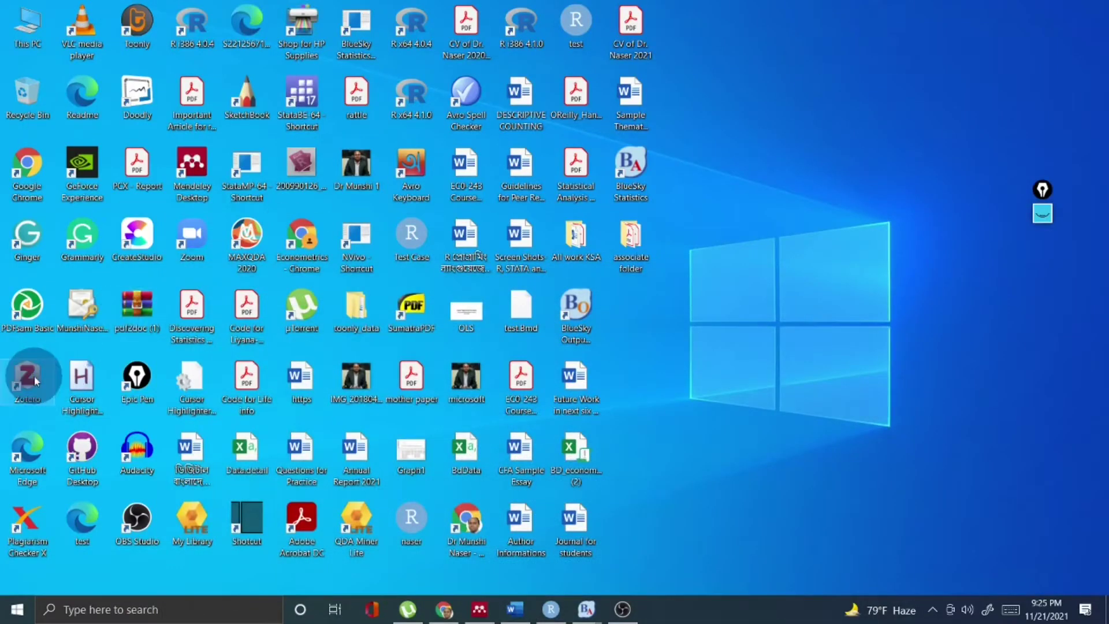
{"action": "double_click", "coordinate": [28, 378]}
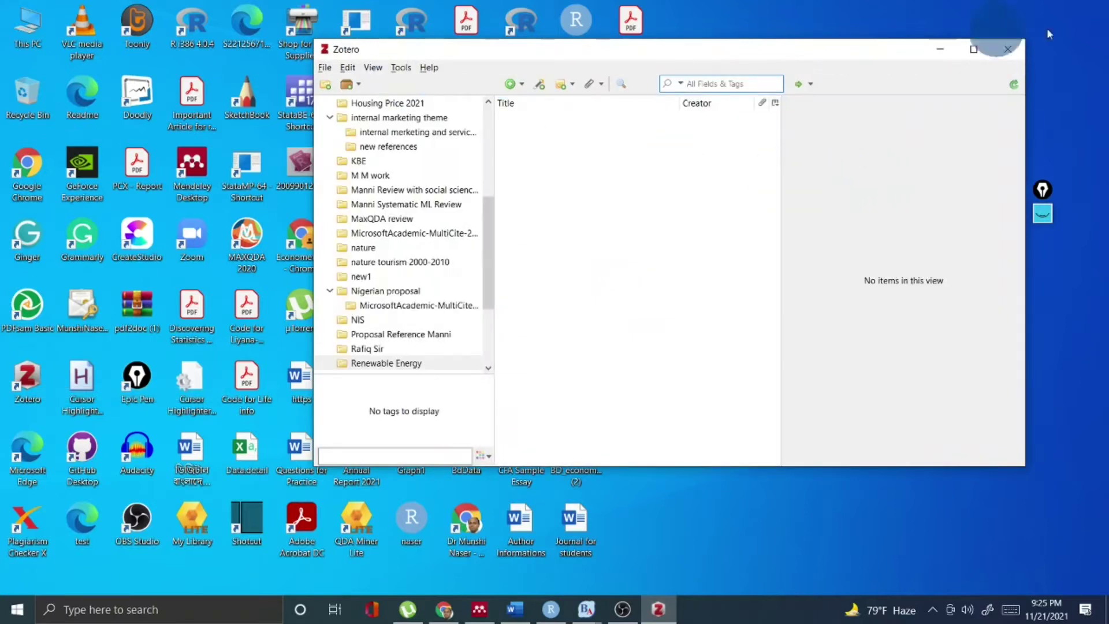
{"action": "left_click", "coordinate": [974, 50]}
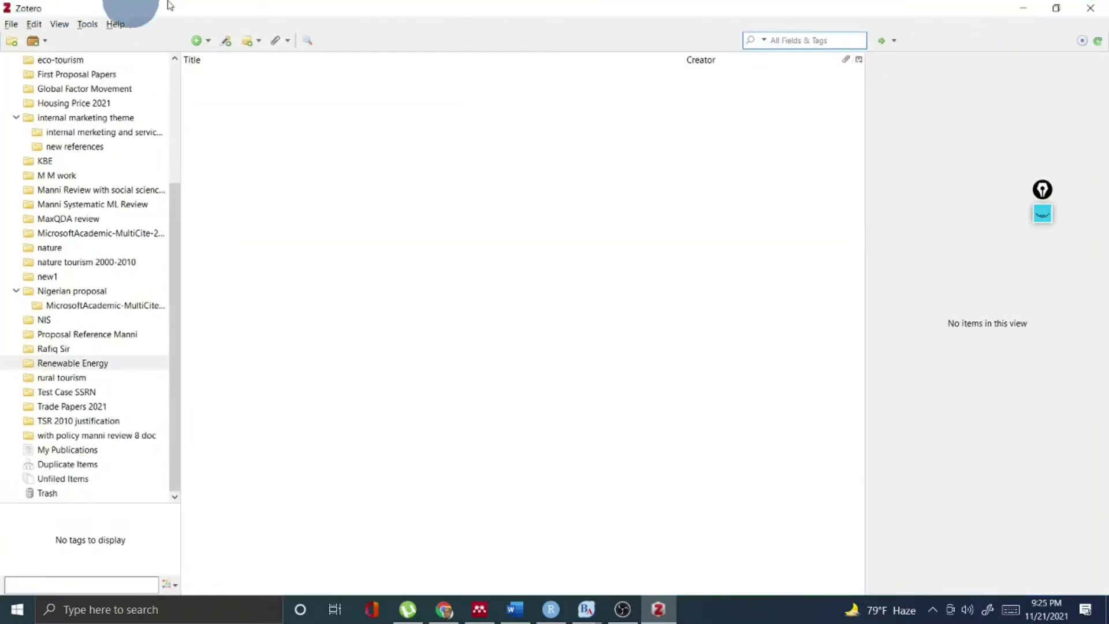
{"action": "left_click", "coordinate": [10, 26]}
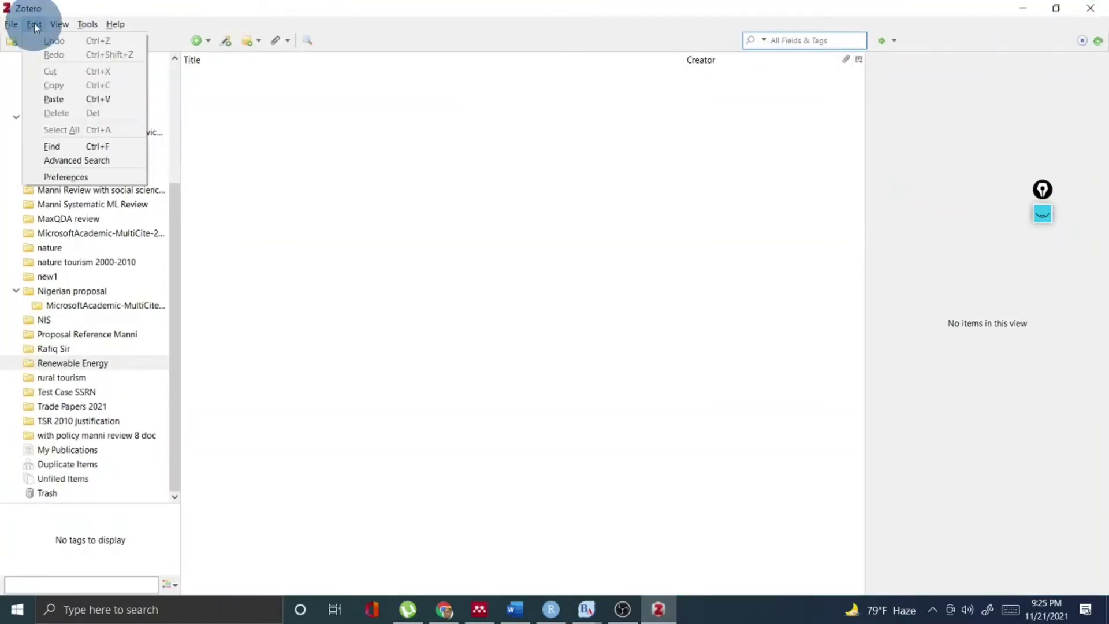
{"action": "mouse_move", "coordinate": [59, 27]}
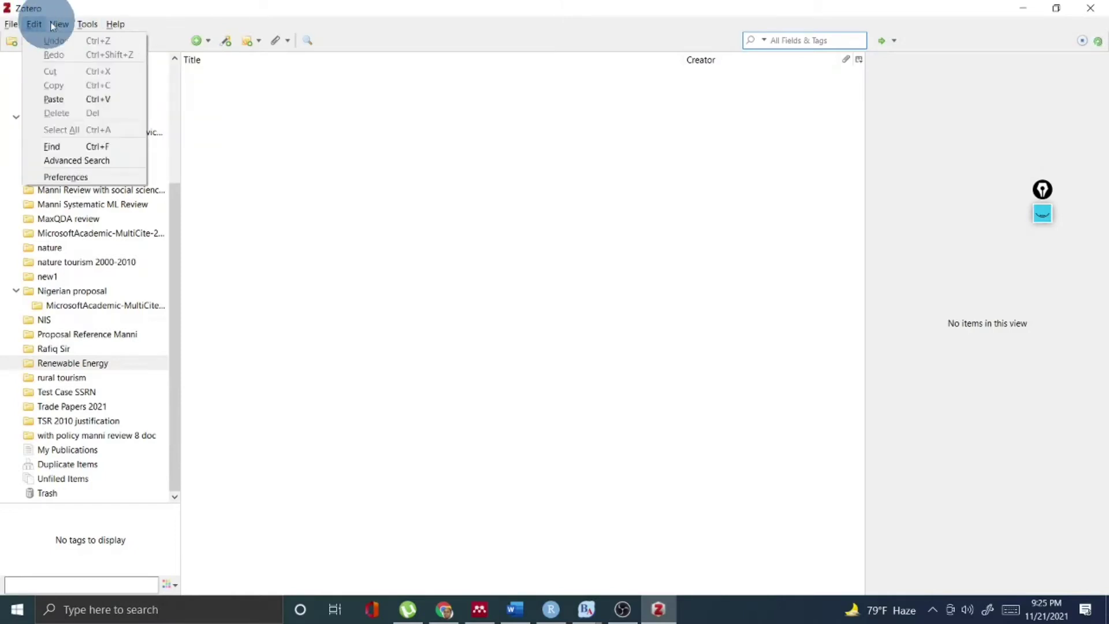
{"action": "left_click", "coordinate": [12, 24]}
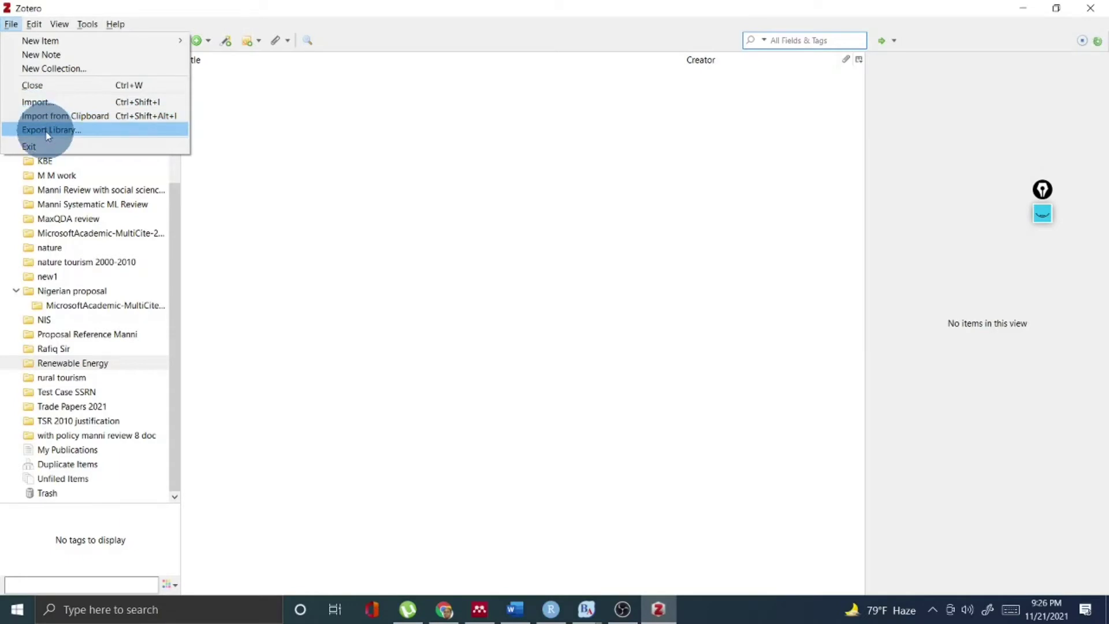
{"action": "left_click", "coordinate": [466, 159]}
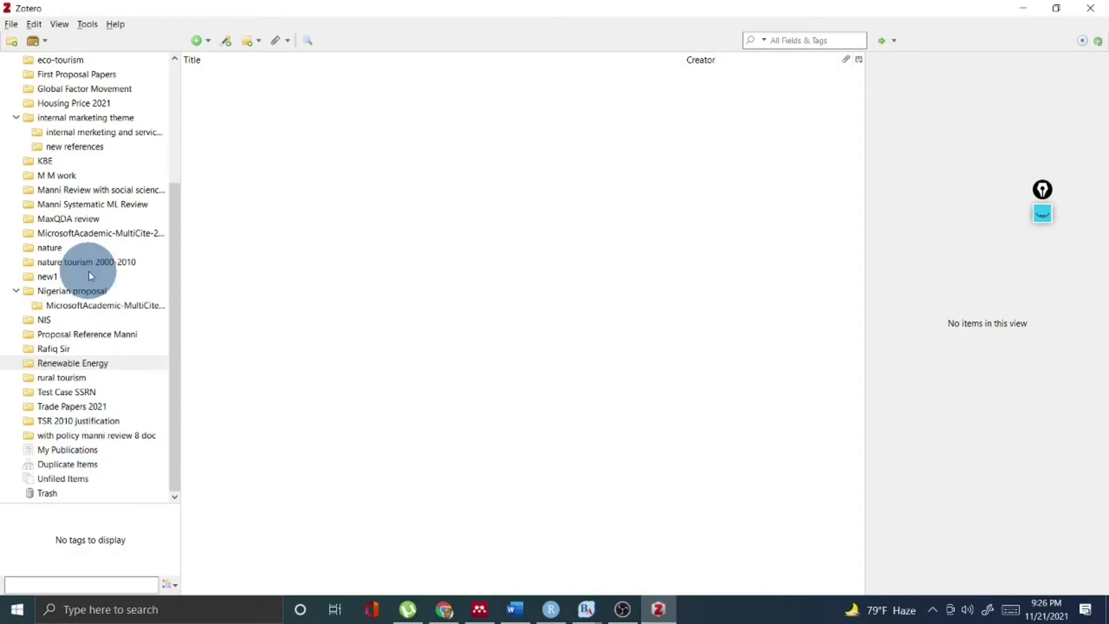
Select the Renewable Energy collection in the library
{"action": "left_click", "coordinate": [92, 362]}
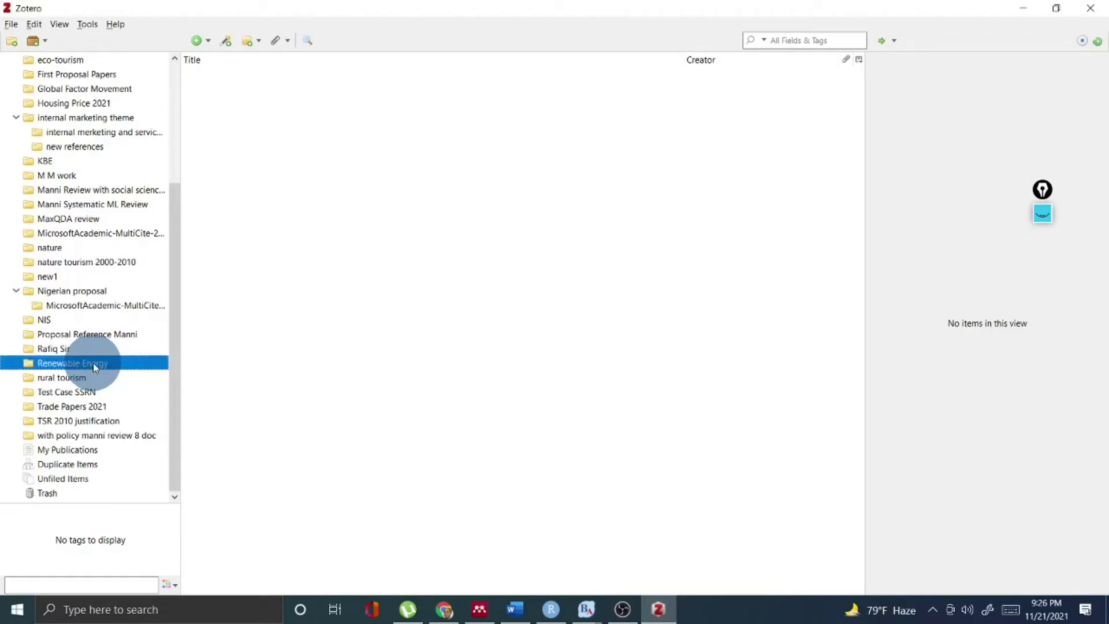
{"action": "left_click", "coordinate": [93, 363]}
{"action": "key", "text": "Escape"}
{"action": "left_click", "coordinate": [85, 377]}
{"action": "left_click", "coordinate": [86, 366]}
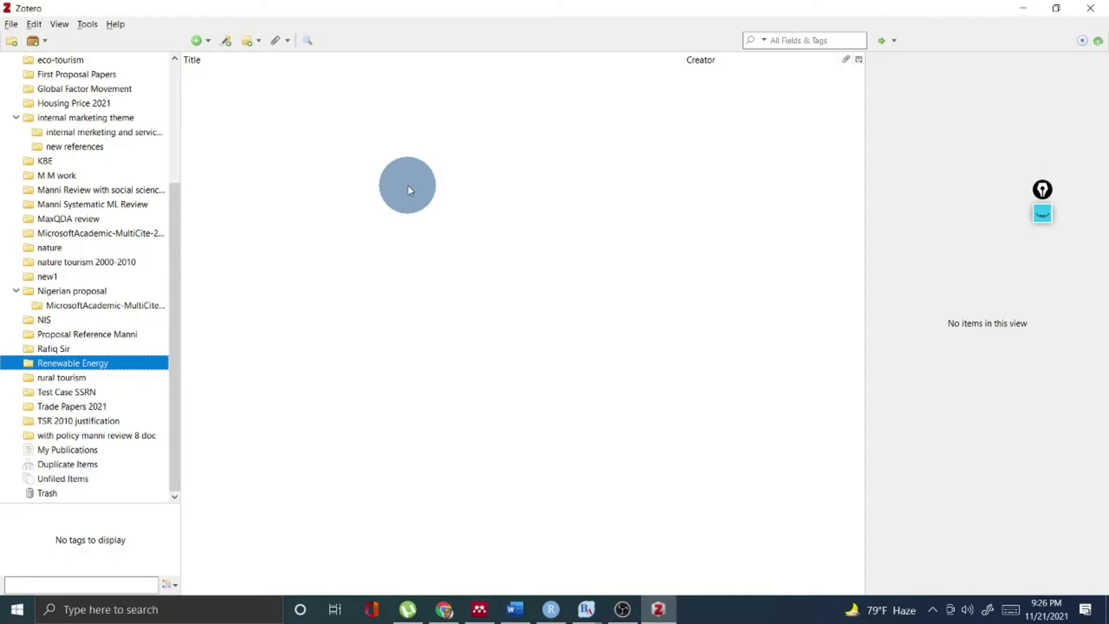
Switch to Chrome's Zotero Connector store page, show the ink, circle the extension's name and the browser's extensions control, and tick the name
{"action": "key", "text": "alt+Tab"}
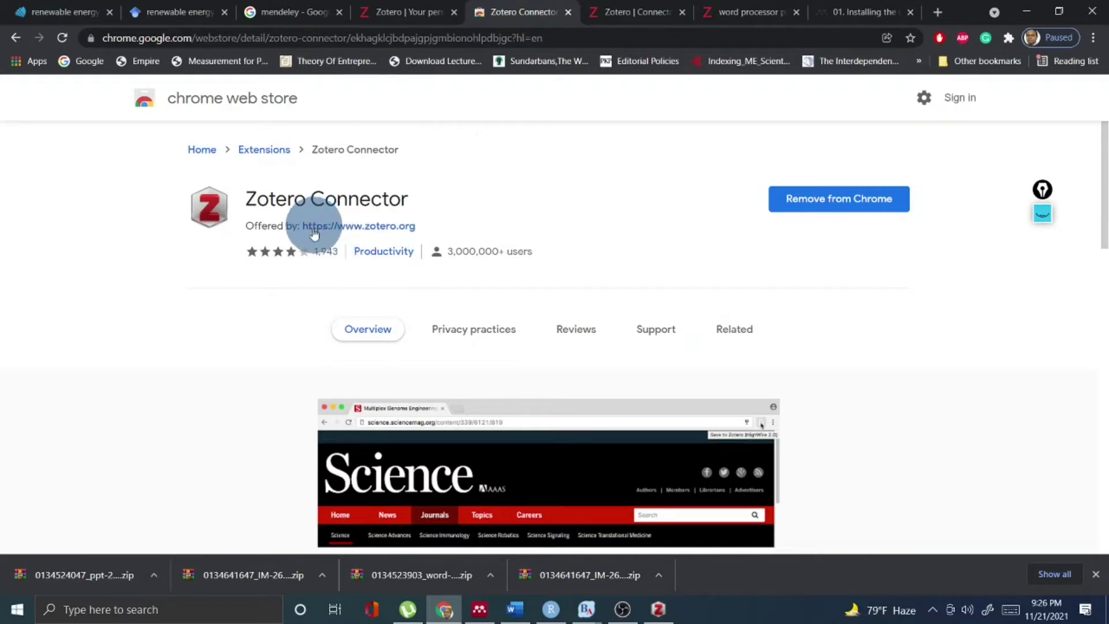
{"action": "left_click", "coordinate": [1043, 214]}
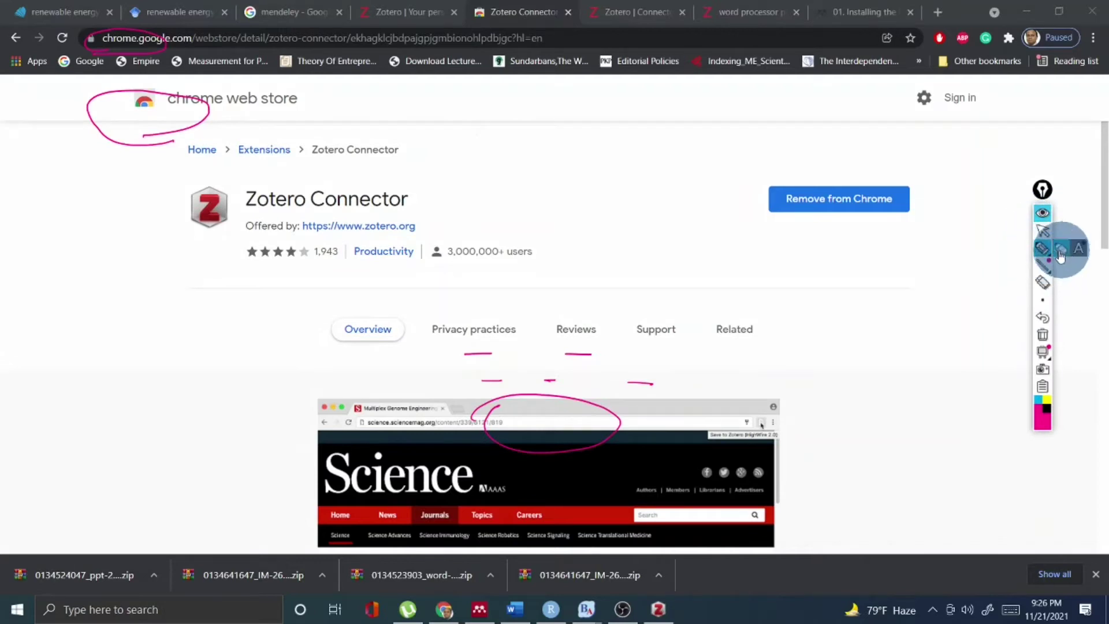
{"action": "mouse_move", "coordinate": [317, 217]}
{"action": "left_mouse_down"}
{"action": "mouse_move", "coordinate": [248, 210]}
{"action": "mouse_move", "coordinate": [255, 178]}
{"action": "mouse_move", "coordinate": [369, 174]}
{"action": "mouse_move", "coordinate": [413, 209]}
{"action": "mouse_move", "coordinate": [245, 219]}
{"action": "left_mouse_up"}
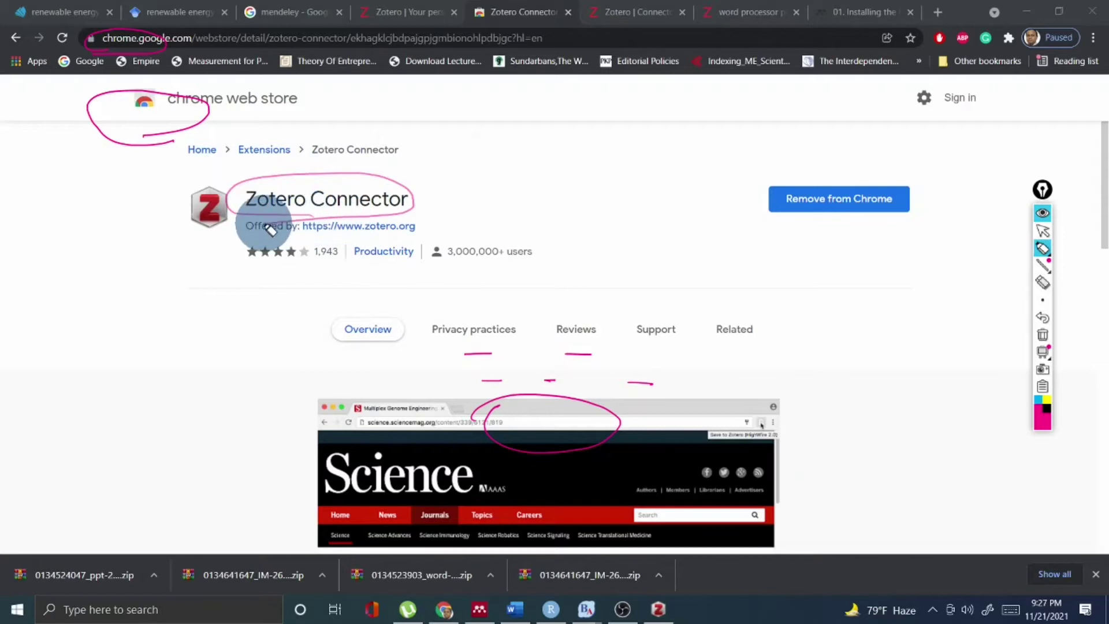
{"action": "mouse_move", "coordinate": [1032, 36]}
{"action": "left_mouse_down"}
{"action": "mouse_move", "coordinate": [1005, 25]}
{"action": "mouse_move", "coordinate": [982, 37]}
{"action": "mouse_move", "coordinate": [1005, 58]}
{"action": "mouse_move", "coordinate": [994, 31]}
{"action": "mouse_move", "coordinate": [1006, 50]}
{"action": "mouse_move", "coordinate": [1022, 35]}
{"action": "mouse_move", "coordinate": [999, 40]}
{"action": "left_mouse_up"}
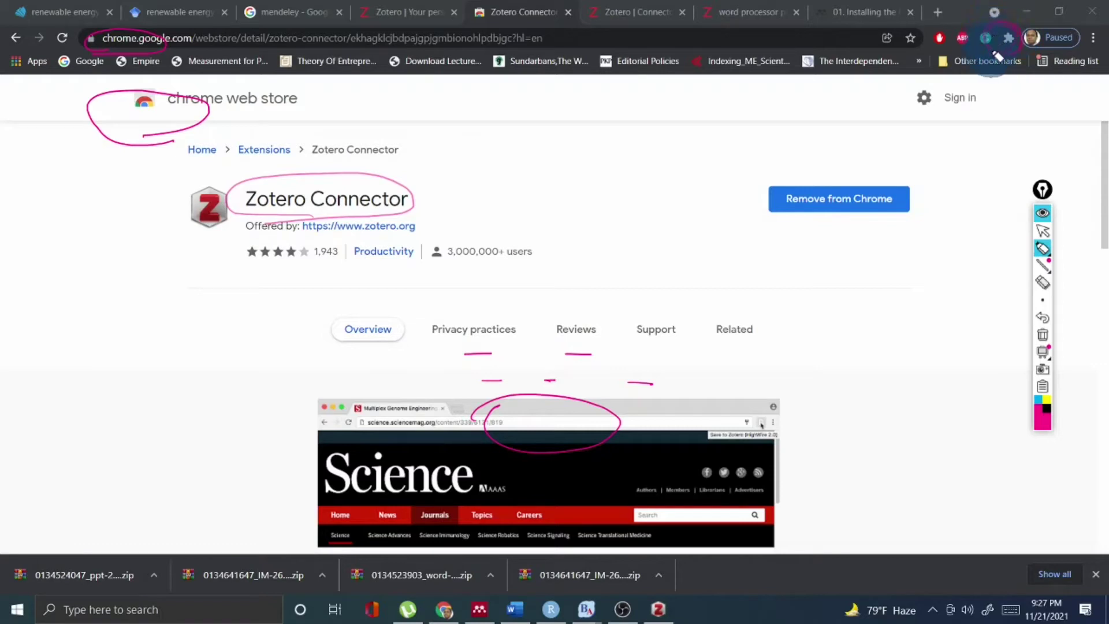
{"action": "mouse_move", "coordinate": [414, 206]}
{"action": "left_mouse_down"}
{"action": "mouse_move", "coordinate": [437, 192]}
{"action": "mouse_move", "coordinate": [429, 206]}
{"action": "mouse_move", "coordinate": [443, 194]}
{"action": "mouse_move", "coordinate": [431, 207]}
{"action": "mouse_move", "coordinate": [445, 204]}
{"action": "left_mouse_up"}
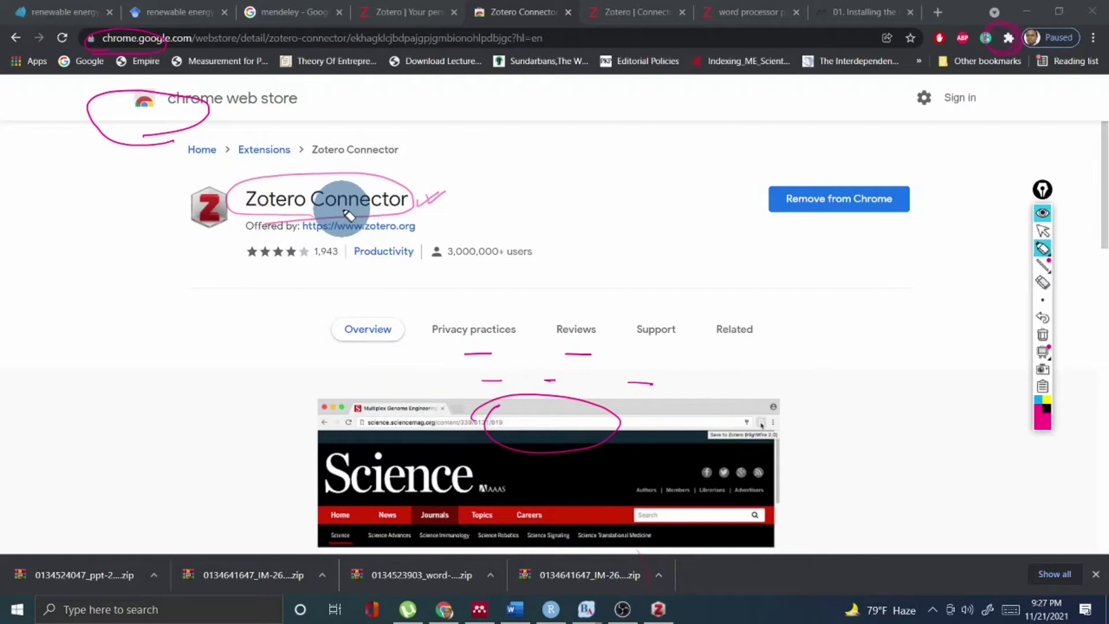
View the Zotero Connector installation page for Chrome and the word processor plugin installation page
{"action": "left_click", "coordinate": [622, 12]}
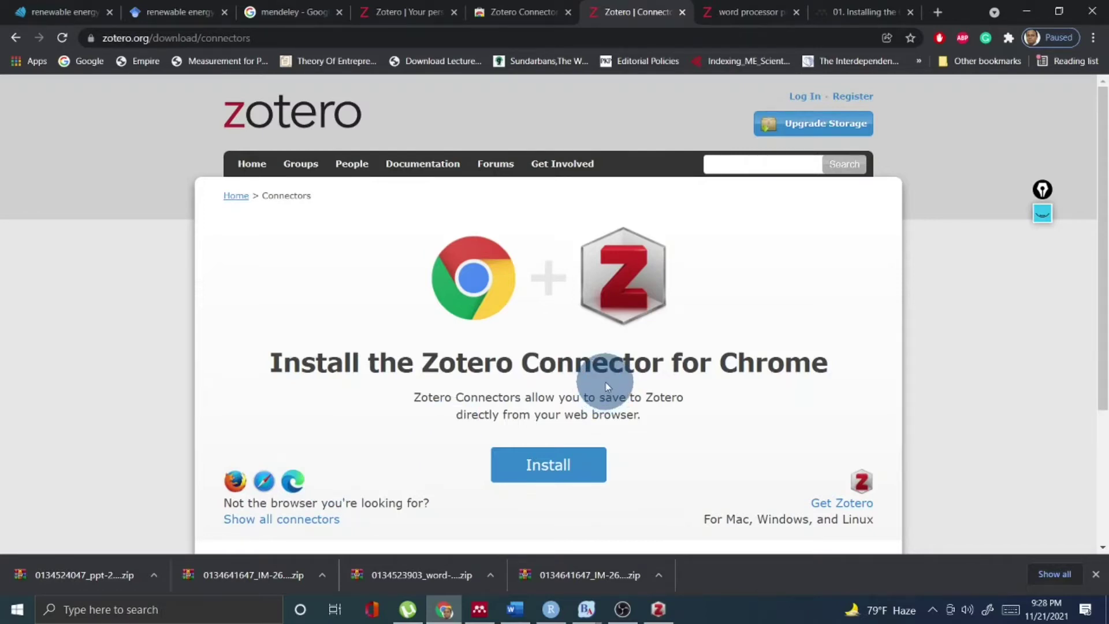
{"action": "key", "text": "ctrl+Tab"}
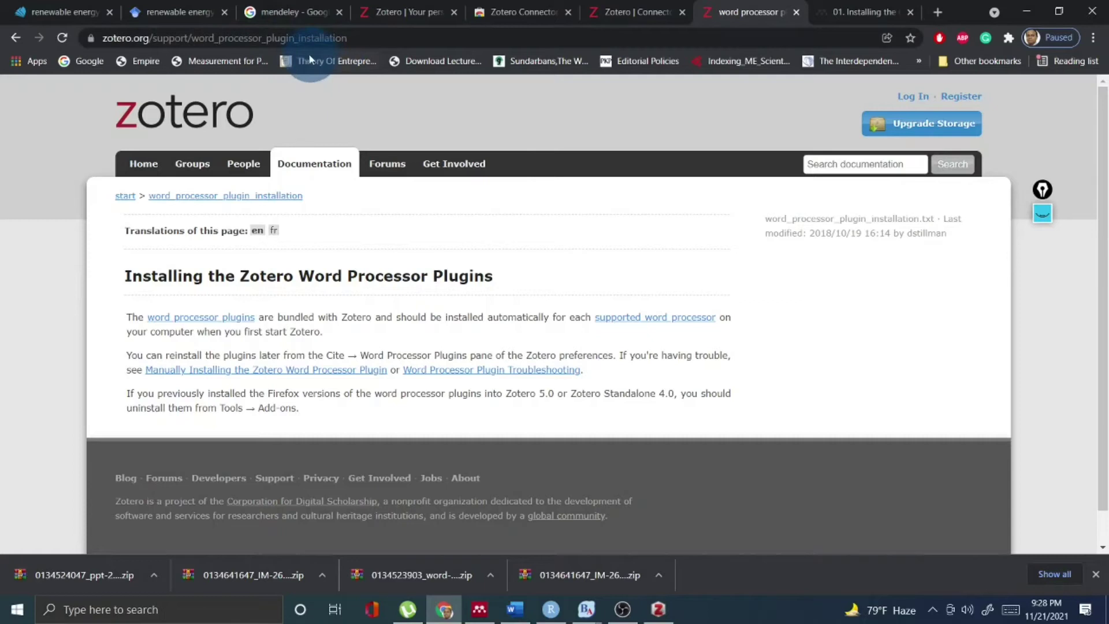
Switch to Word to examine the Zotero citation and bibliography commands, then return to the plugin installation page in Chrome
{"action": "left_click", "coordinate": [515, 610]}
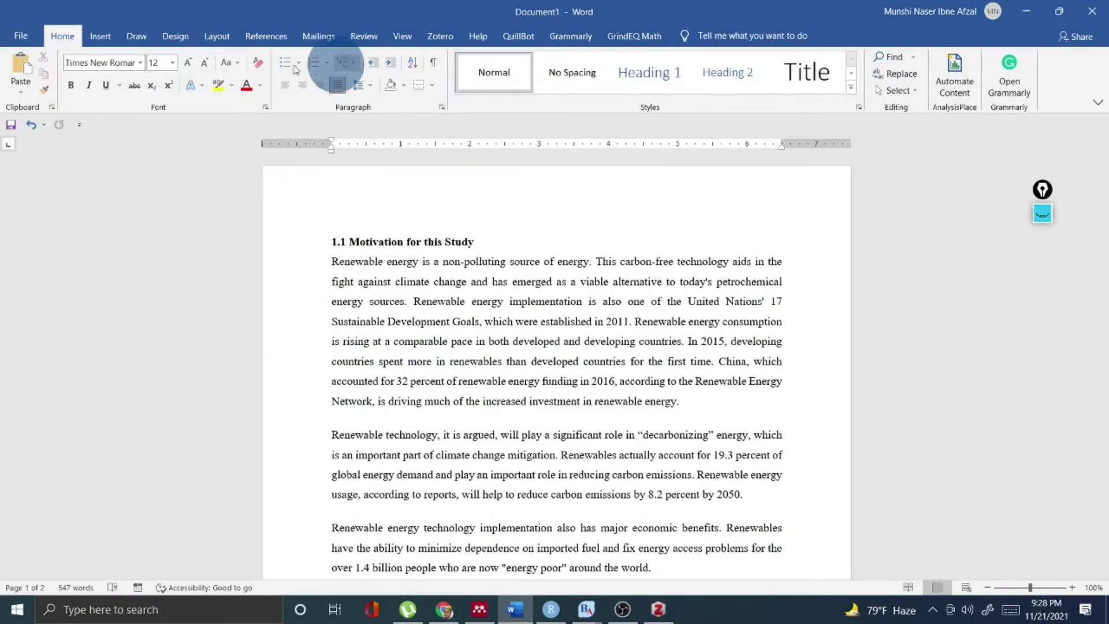
{"action": "left_click", "coordinate": [270, 37]}
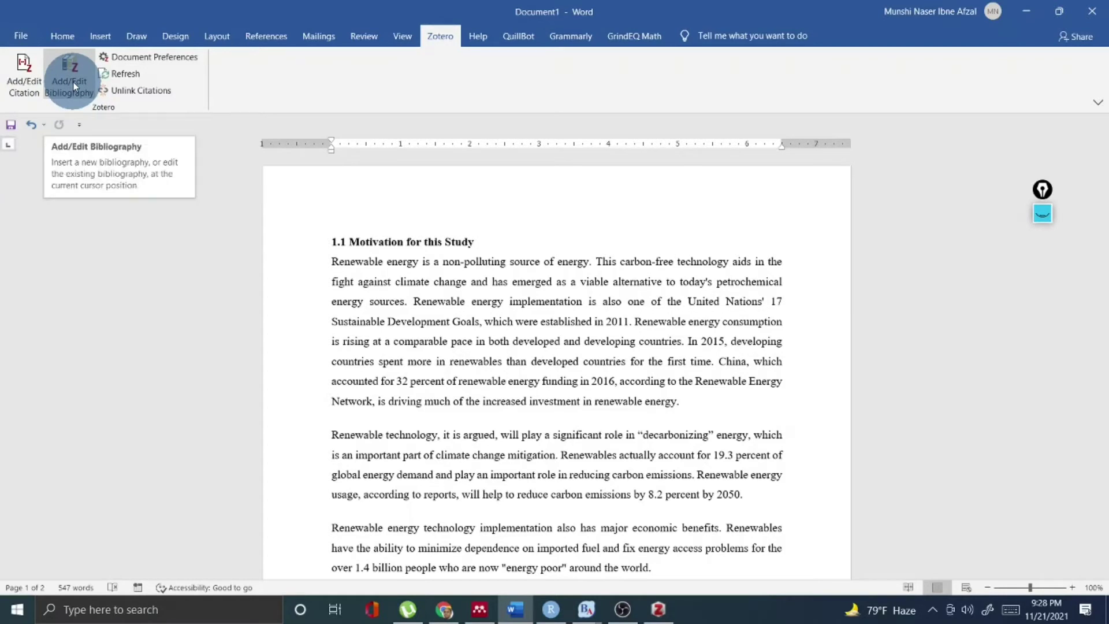
{"action": "left_click", "coordinate": [1029, 8]}
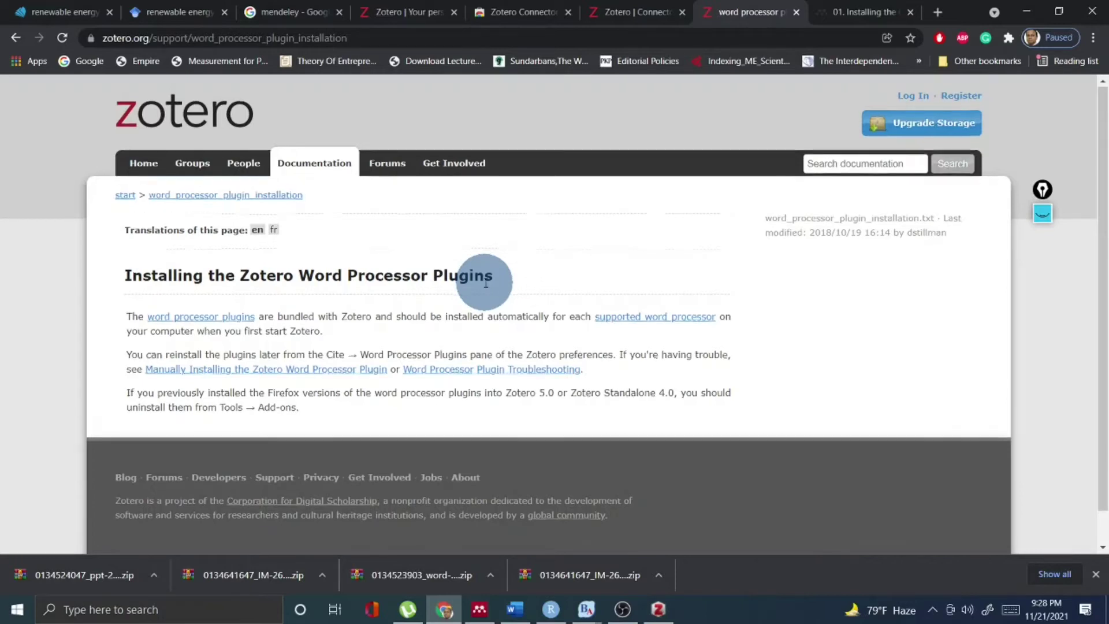
{"action": "scroll", "coordinate": [485, 283], "scroll_direction": "down", "scroll_amount": 1}
{"action": "scroll", "coordinate": [485, 283], "scroll_direction": "up", "scroll_amount": 1}
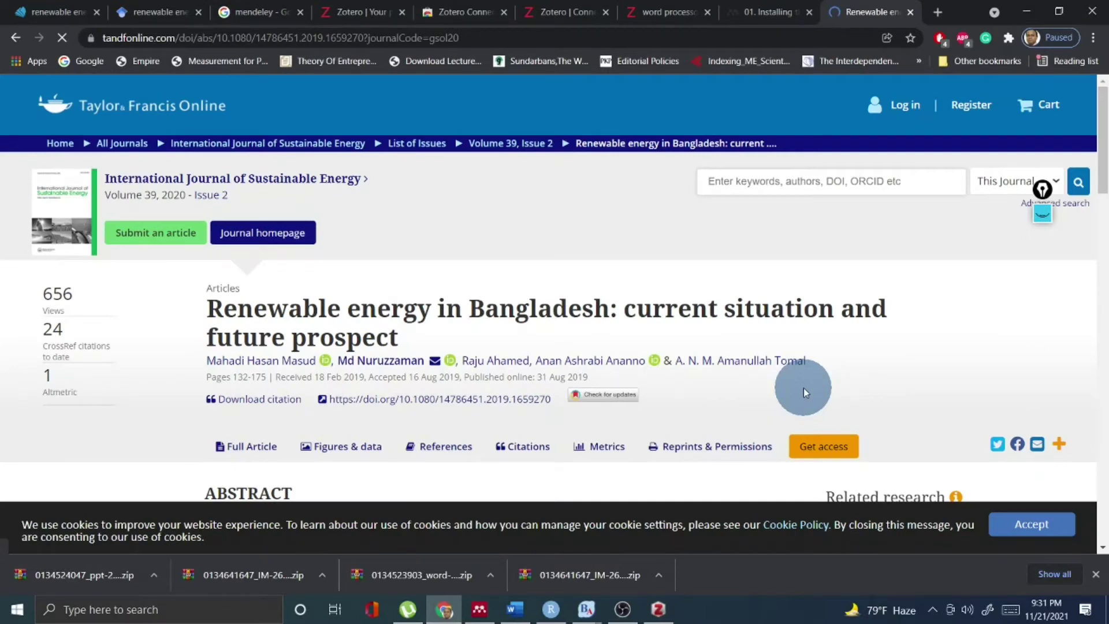
Check the Renewable Energy collection in Zotero, then return to the Taylor & Francis article page in Chrome and look it over
{"action": "left_click", "coordinate": [658, 612]}
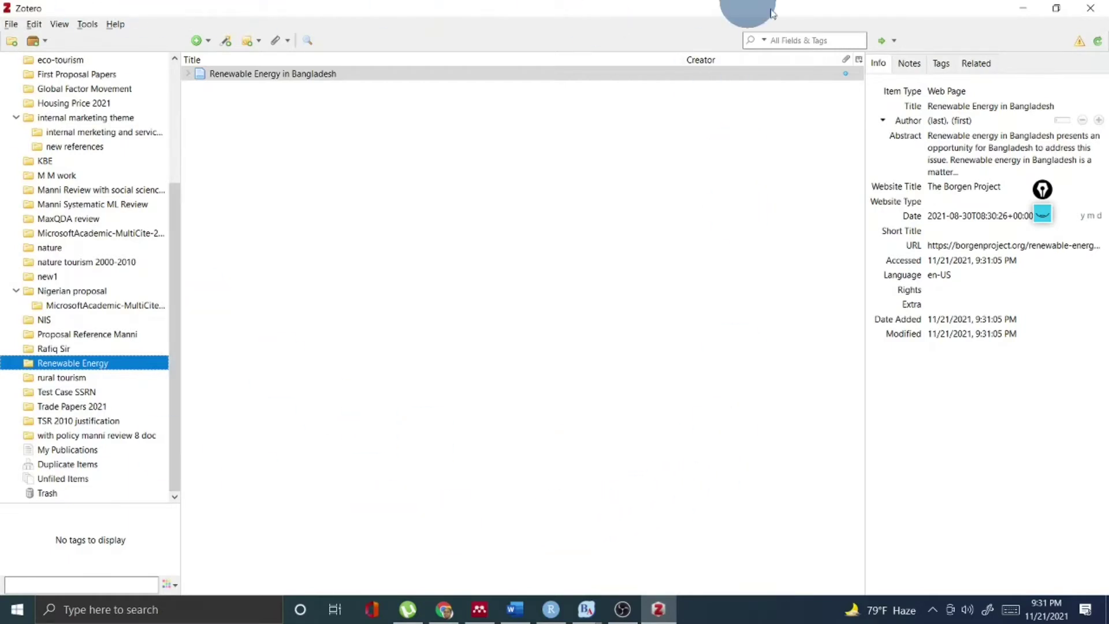
{"action": "left_click", "coordinate": [1020, 7]}
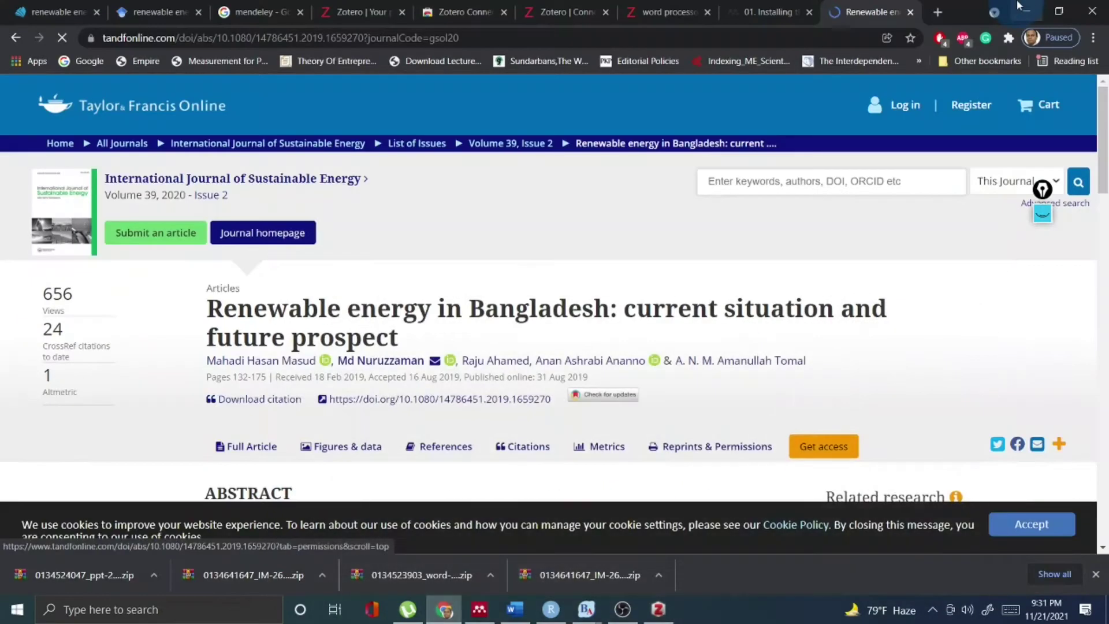
{"action": "scroll", "coordinate": [408, 434], "scroll_direction": "down", "scroll_amount": 1}
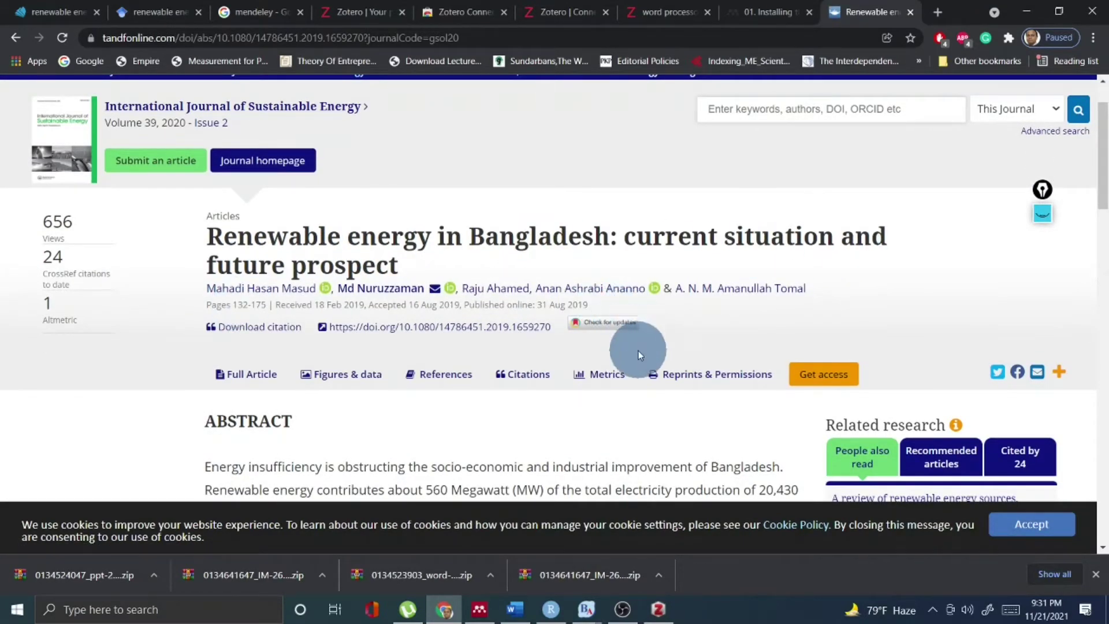
{"action": "scroll", "coordinate": [638, 353], "scroll_direction": "up", "scroll_amount": 1}
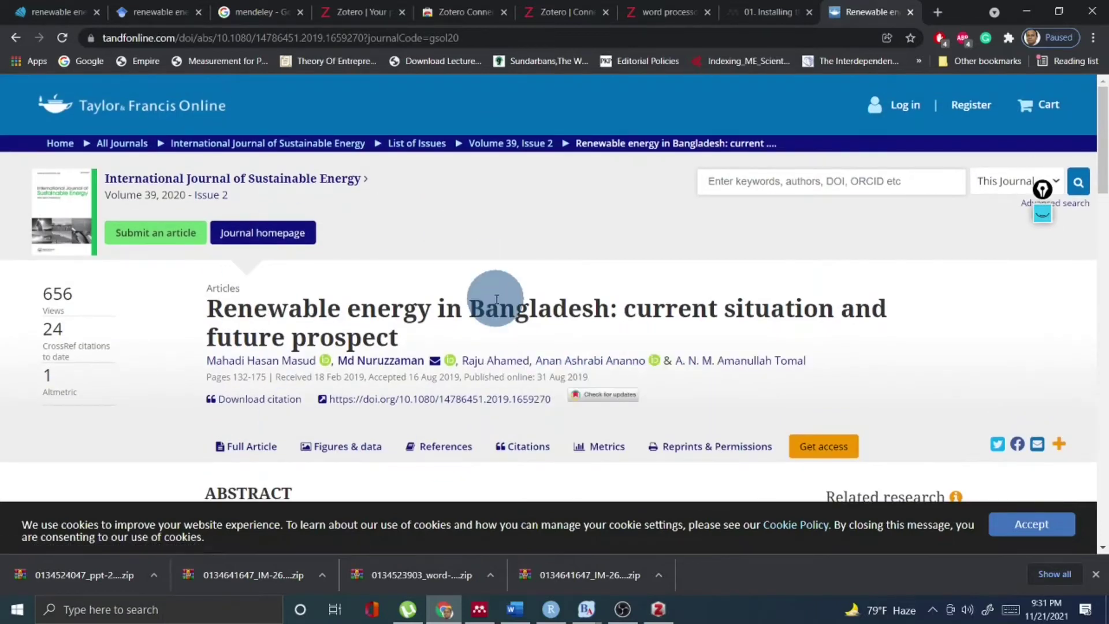
Save the article "Renewable energy in Bangladesh: current situation and future prospect" to Zotero with the Zotero Connector extension
{"action": "left_click", "coordinate": [1009, 39]}
{"action": "scroll", "coordinate": [890, 185], "scroll_direction": "down", "scroll_amount": 3}
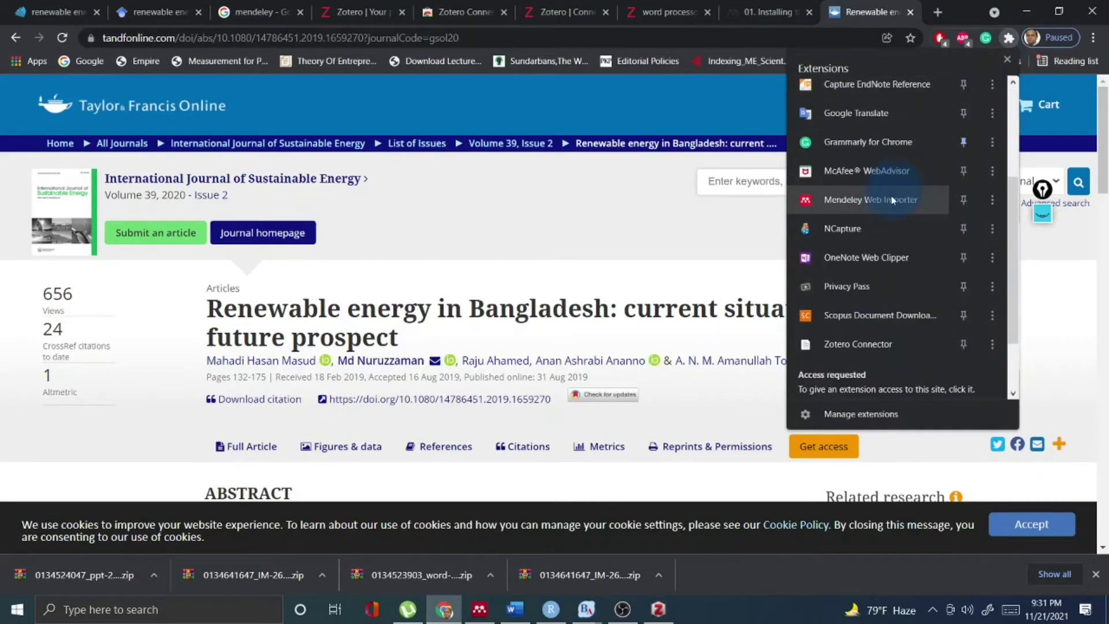
{"action": "left_click", "coordinate": [841, 344]}
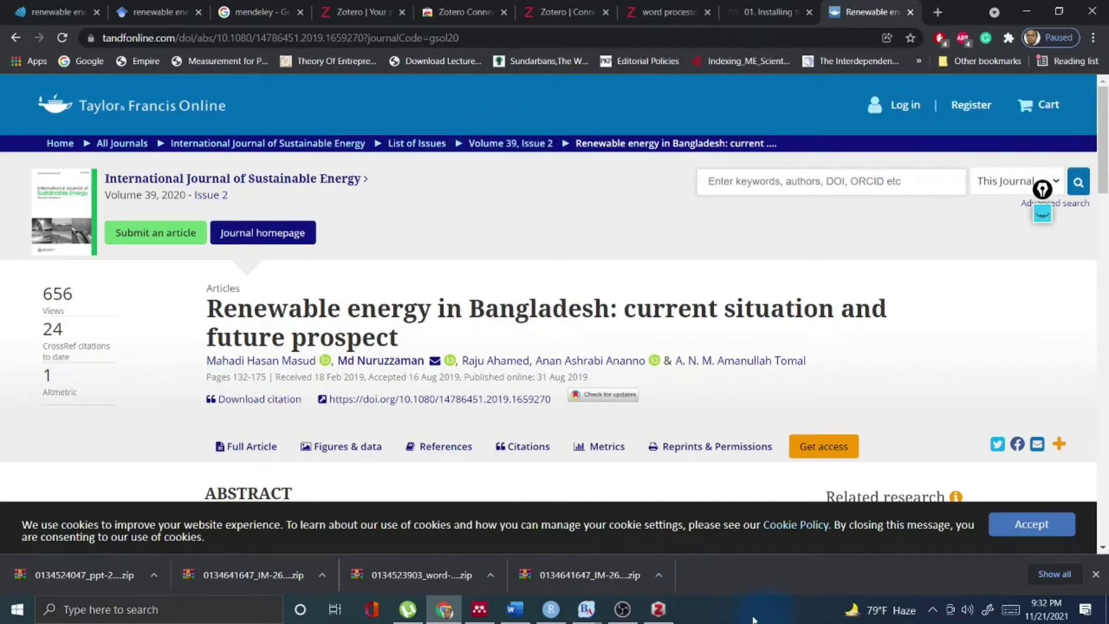
Switch to Zotero to examine the saved journal article's title, authors and abstract, then return to the article page
{"action": "left_click", "coordinate": [662, 610]}
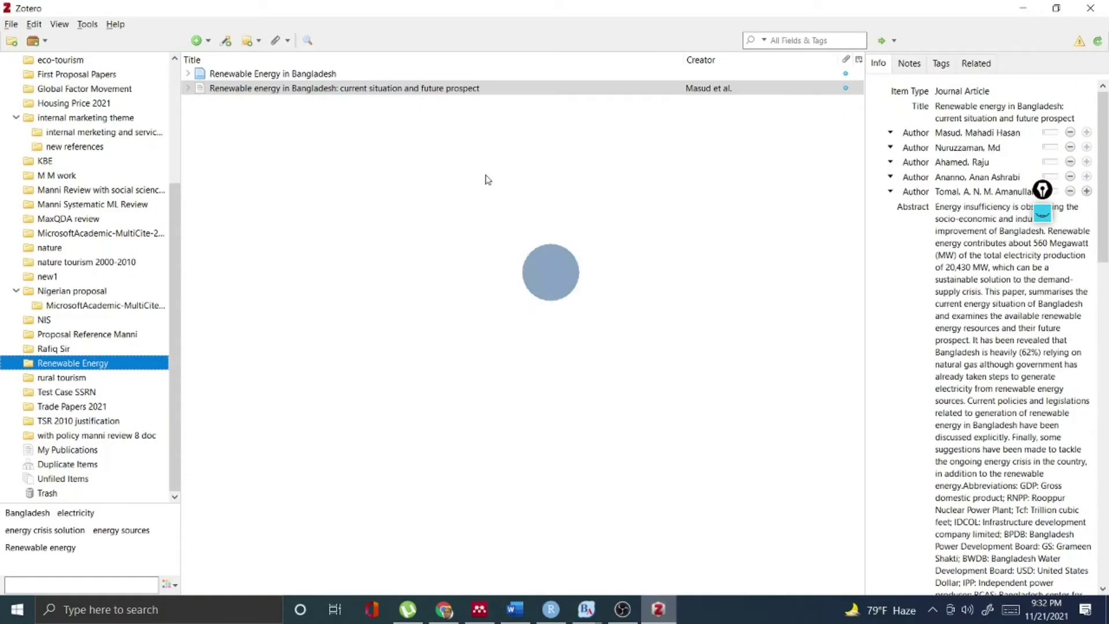
{"action": "left_click_drag", "start_coordinate": [247, 88], "coordinate": [339, 94]}
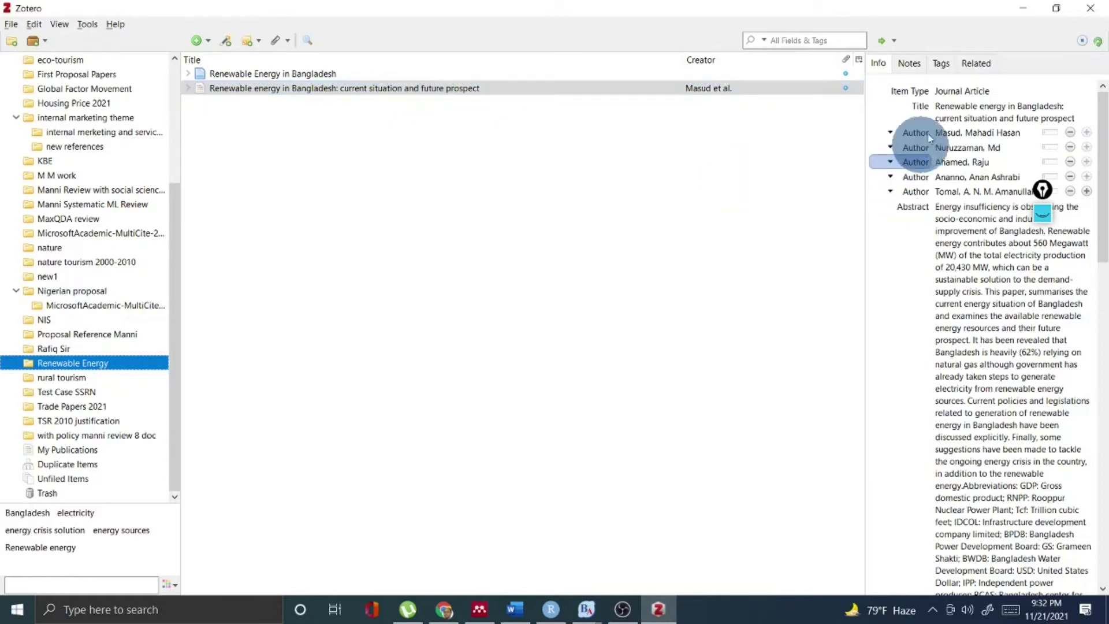
{"action": "left_click", "coordinate": [959, 245]}
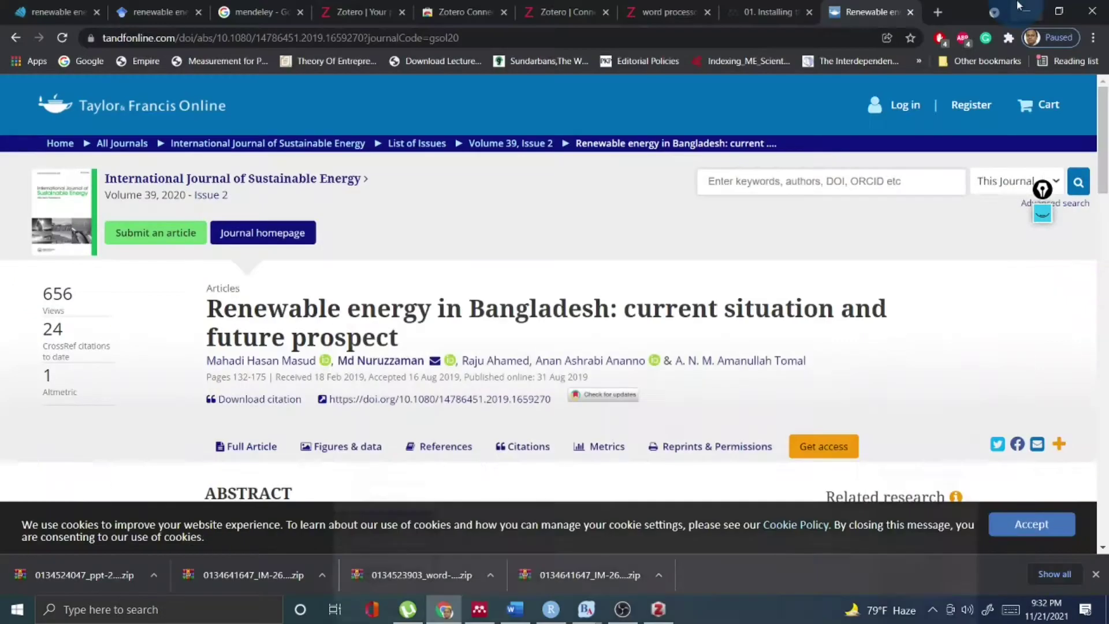
Switch to Zotero to check the saved article in the Renewable Energy collection, then return to the article page in Chrome
{"action": "left_click", "coordinate": [1021, 7]}
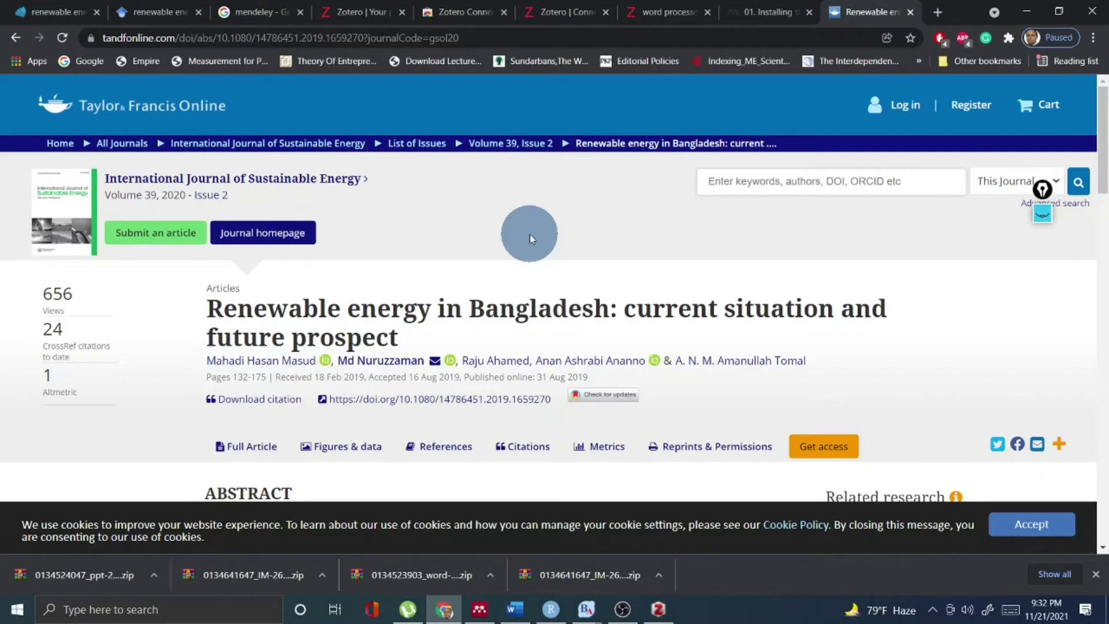
{"action": "scroll", "coordinate": [530, 234], "scroll_direction": "down", "scroll_amount": 1}
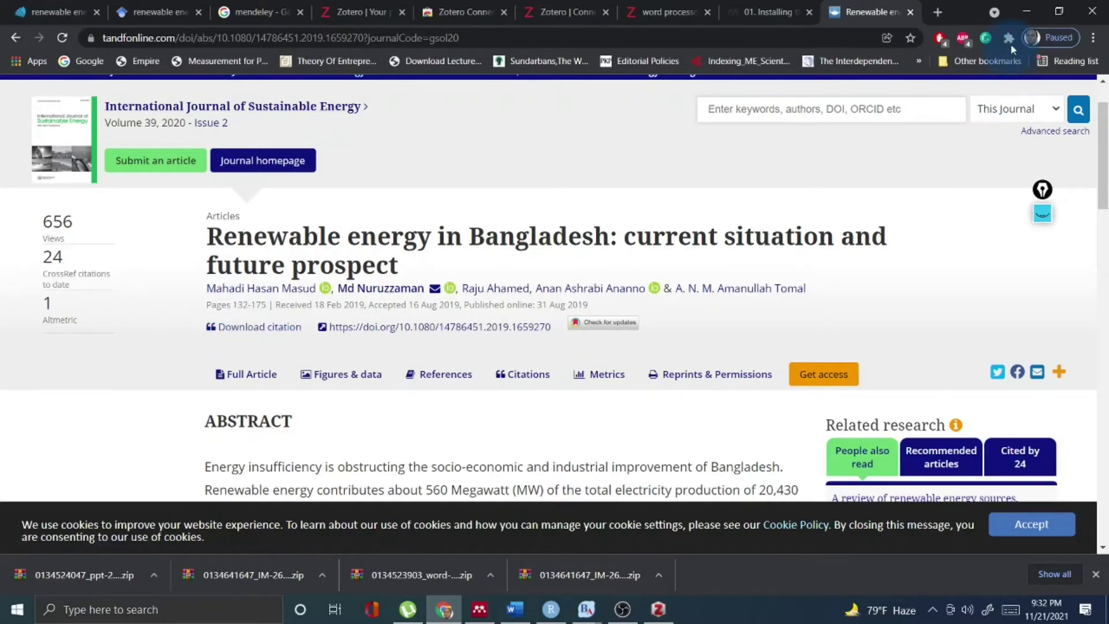
{"action": "left_click", "coordinate": [657, 616]}
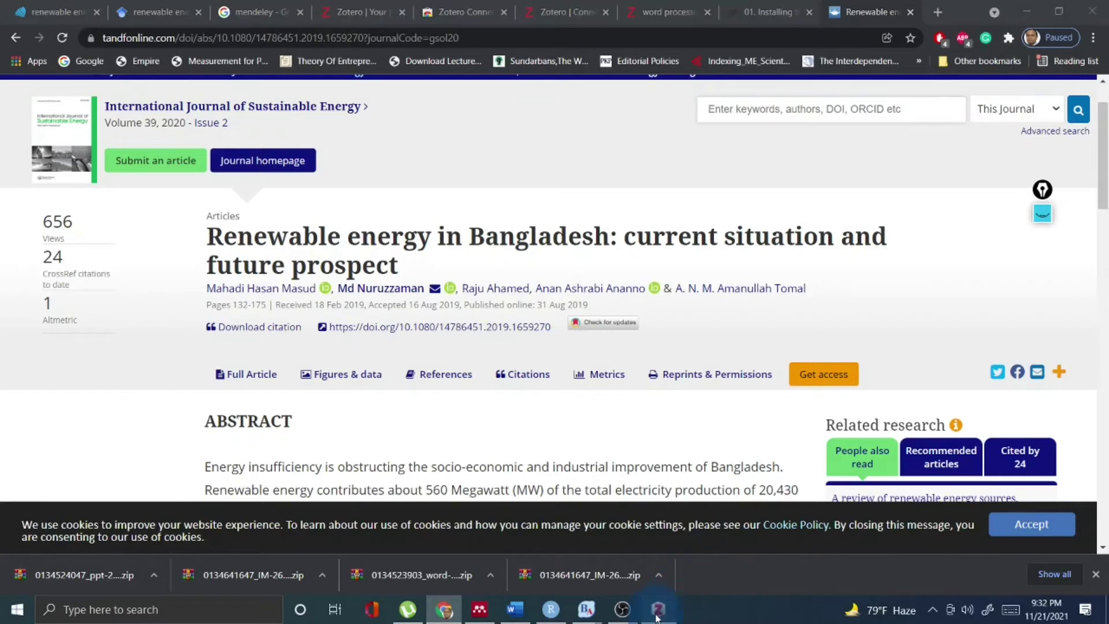
{"action": "left_click", "coordinate": [658, 615]}
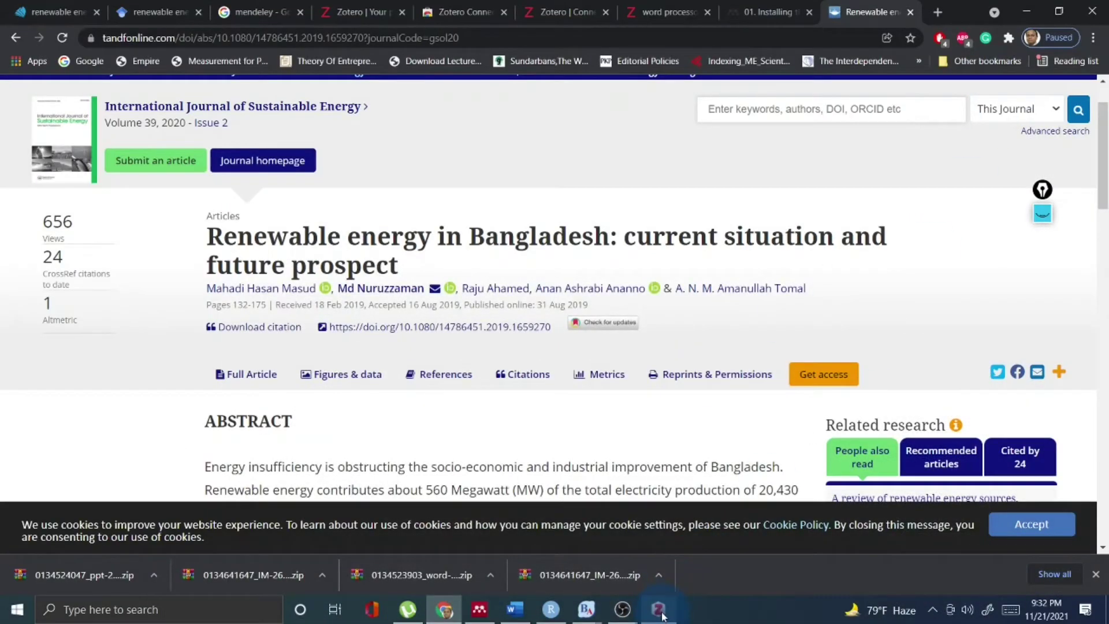
{"action": "left_click", "coordinate": [662, 617]}
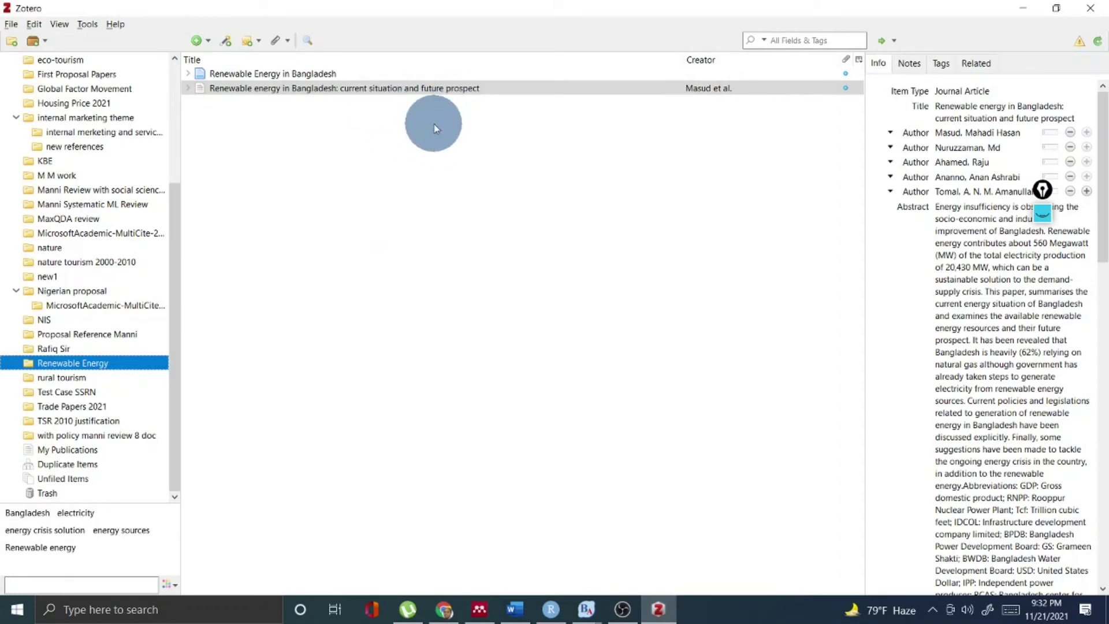
{"action": "left_click", "coordinate": [1016, 8]}
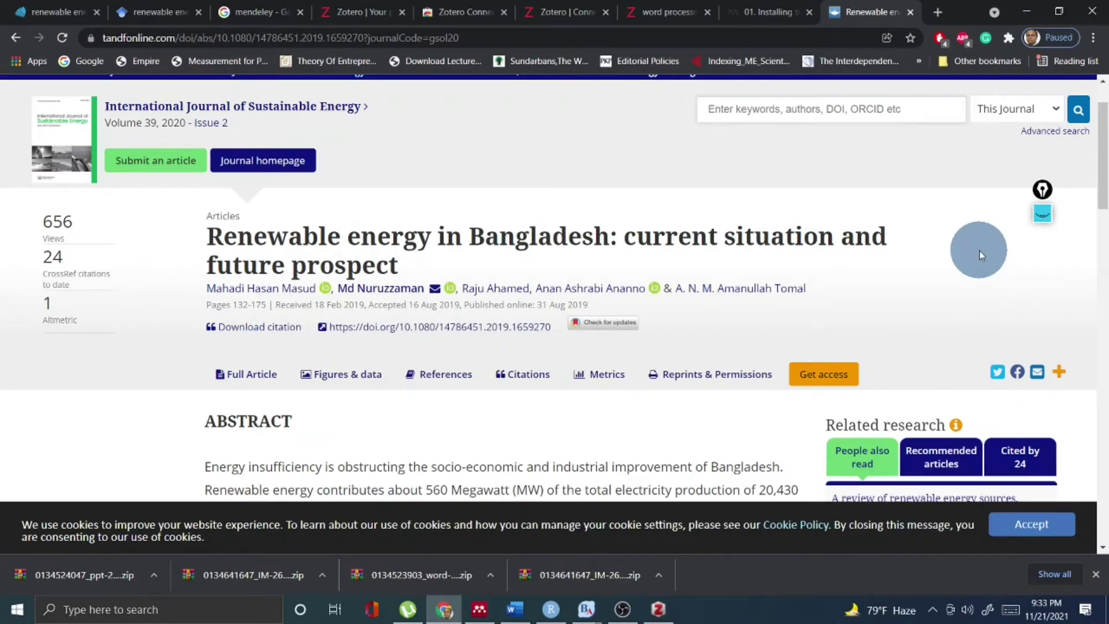
Open the Mendeley download page from the Google results for "mendeley" and look over the Mendeley Reference Manager for Desktop download options
{"action": "left_click", "coordinate": [277, 7]}
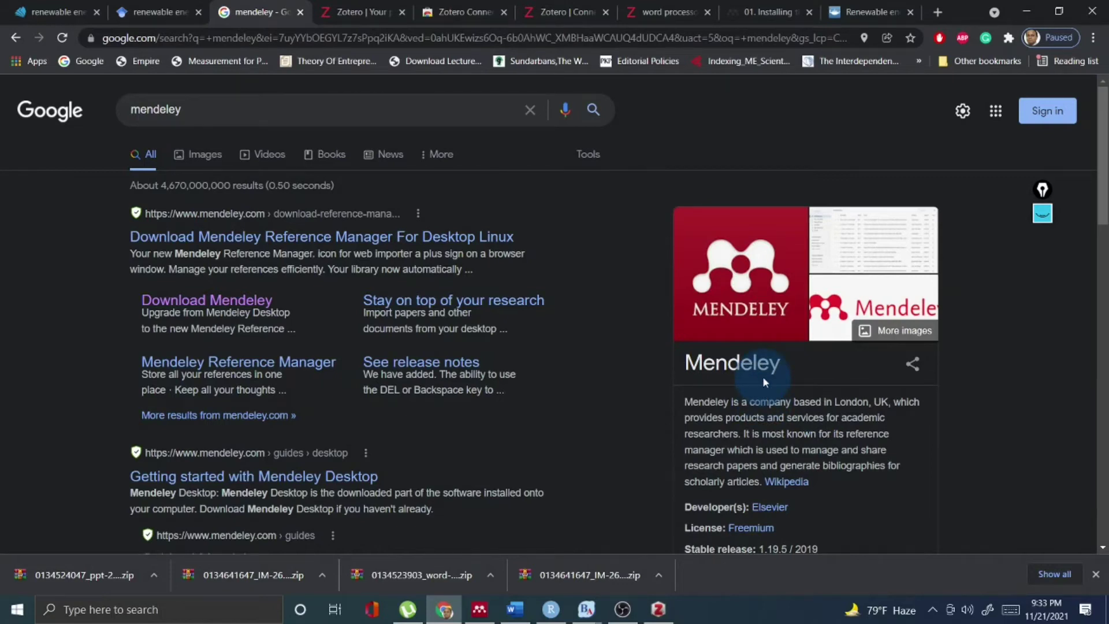
{"action": "scroll", "coordinate": [763, 381], "scroll_direction": "down", "scroll_amount": 1}
{"action": "scroll", "coordinate": [763, 370], "scroll_direction": "up", "scroll_amount": 1}
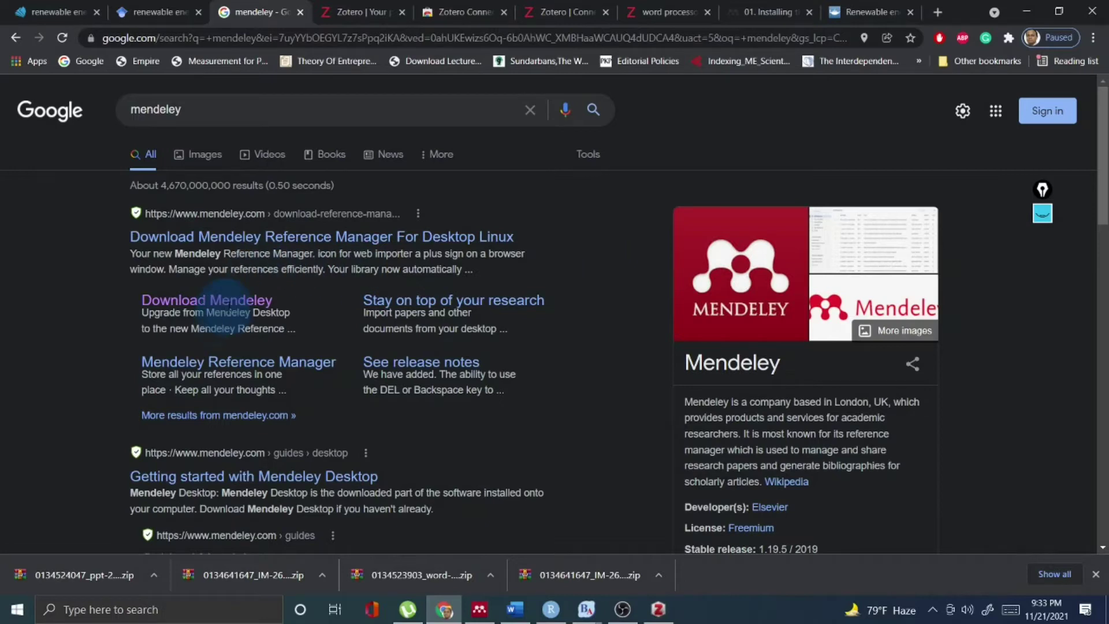
{"action": "left_click", "coordinate": [245, 311]}
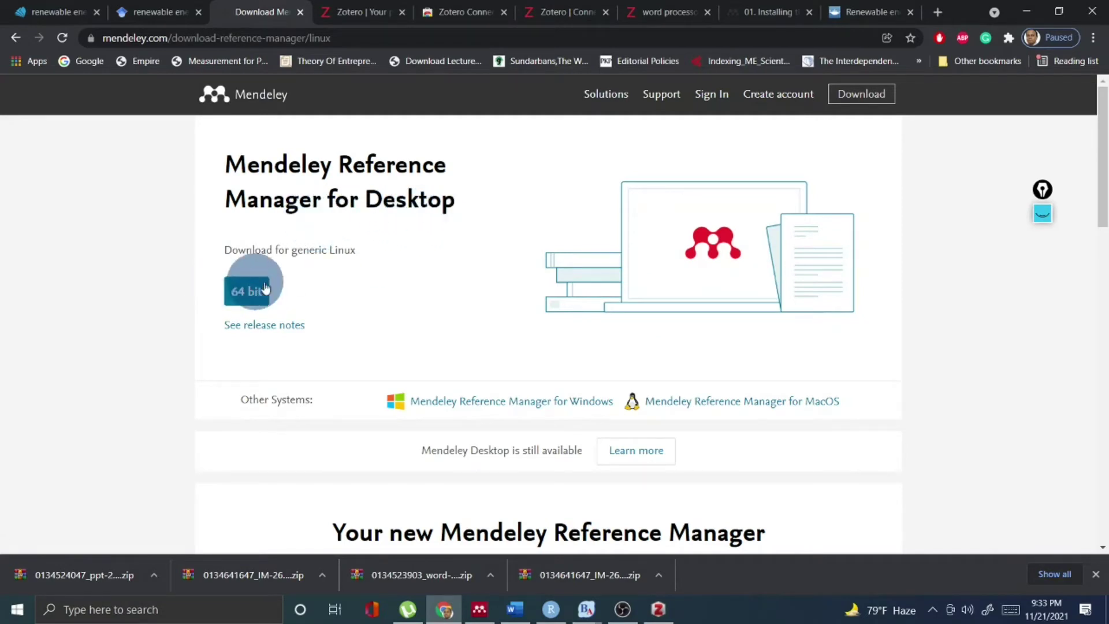
{"action": "scroll", "coordinate": [327, 298], "scroll_direction": "down", "scroll_amount": 1}
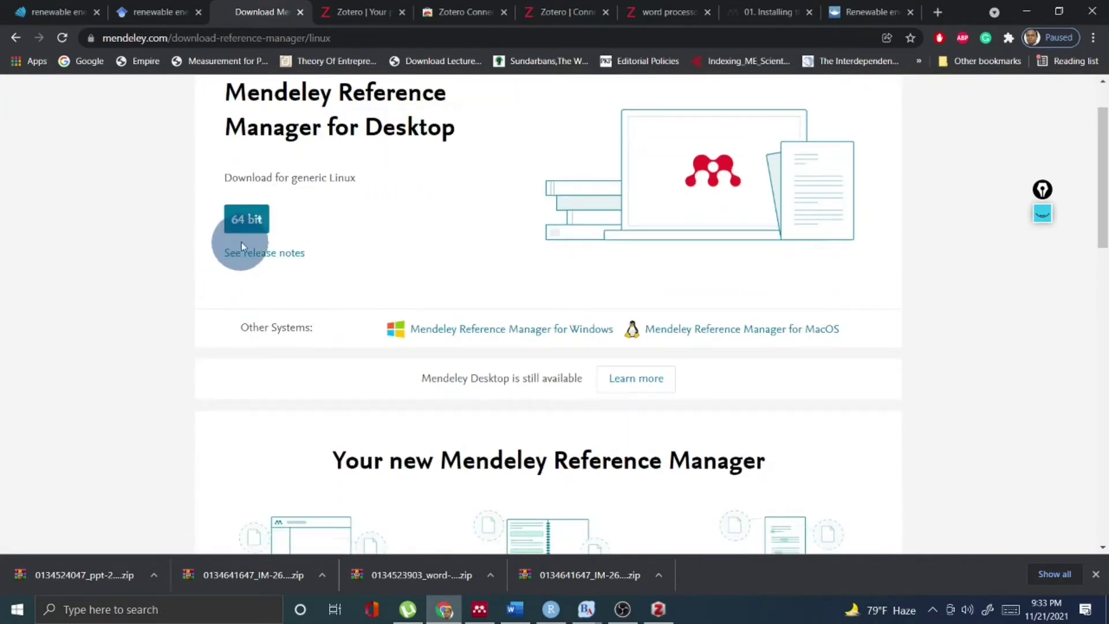
{"action": "scroll", "coordinate": [362, 241], "scroll_direction": "down", "scroll_amount": 2}
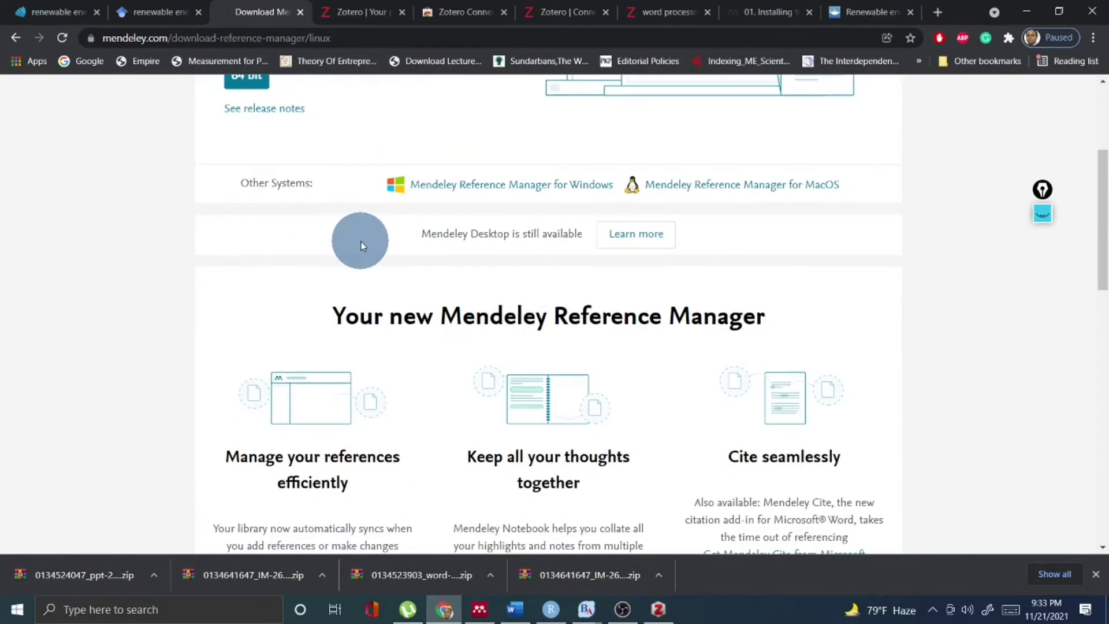
{"action": "scroll", "coordinate": [362, 241], "scroll_direction": "up", "scroll_amount": 3}
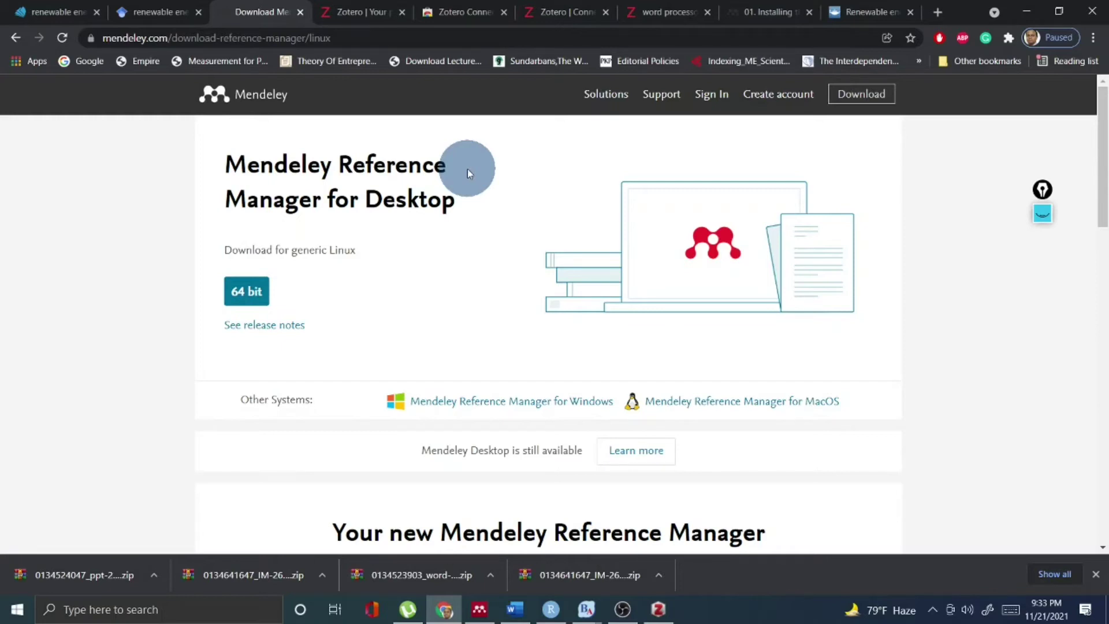
Switch to Mendeley Desktop to examine its file, import, edit and help commands, then return to the Mendeley download page in Chrome
{"action": "left_click", "coordinate": [480, 610]}
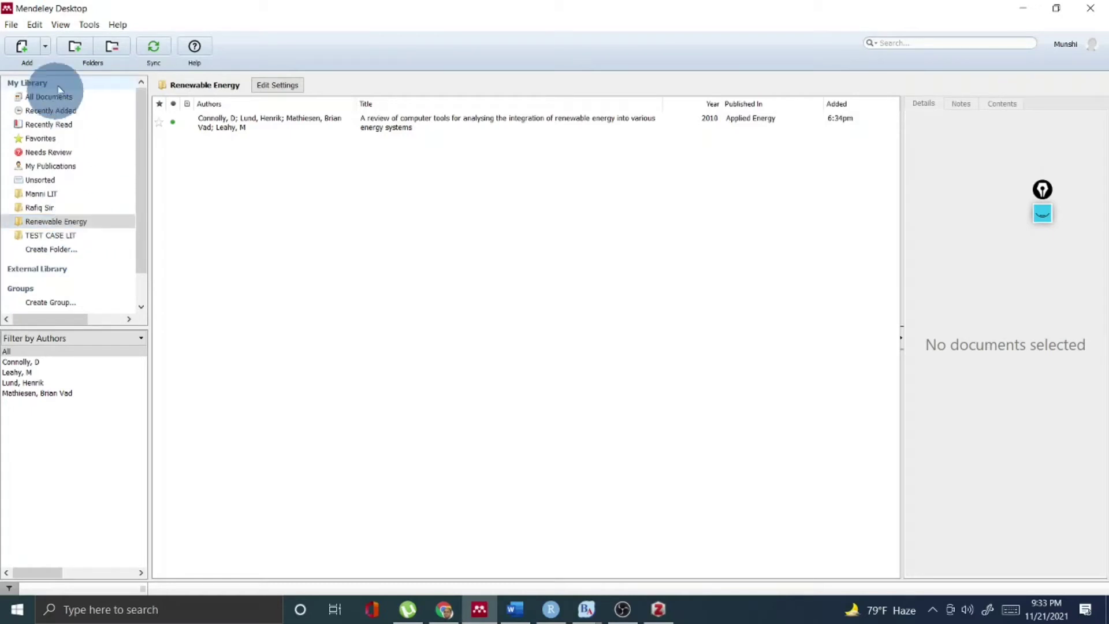
{"action": "left_click", "coordinate": [12, 25]}
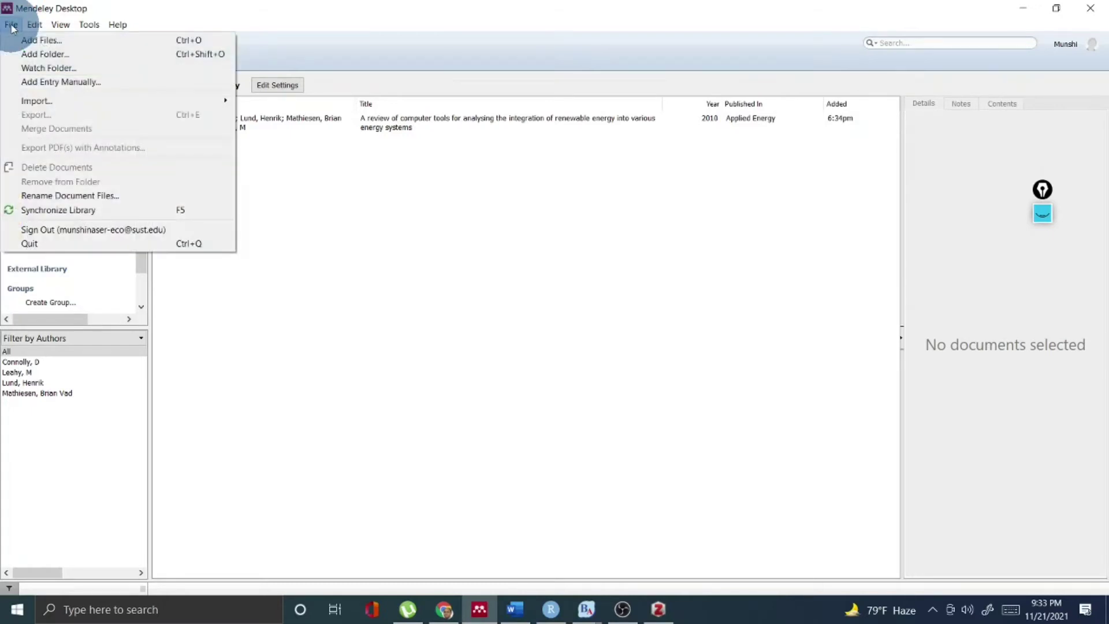
{"action": "mouse_move", "coordinate": [29, 104]}
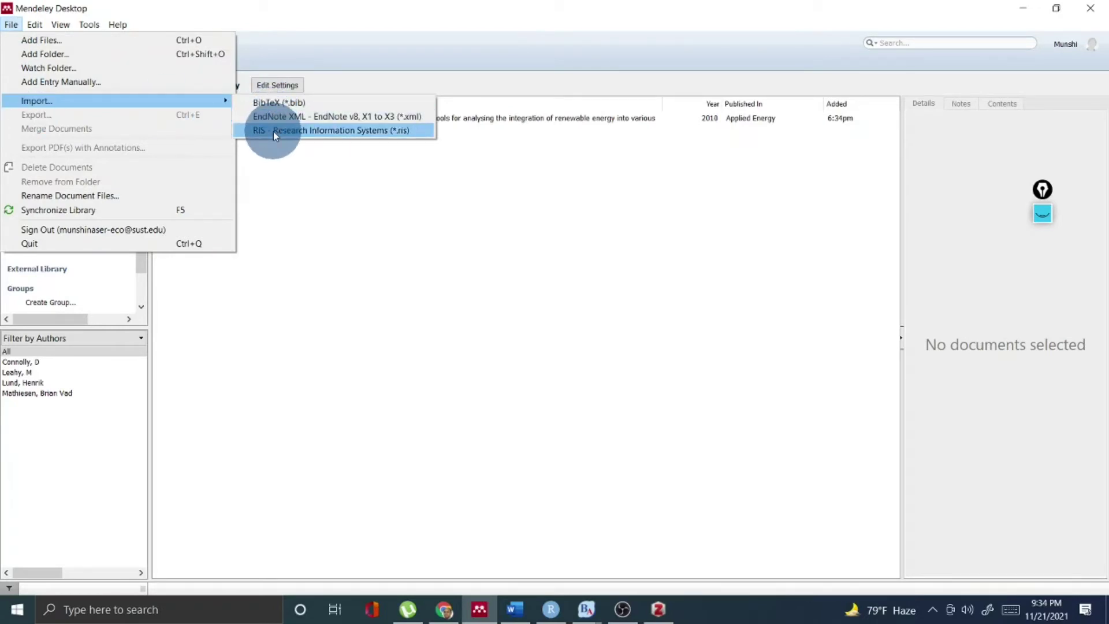
{"action": "mouse_move", "coordinate": [34, 28]}
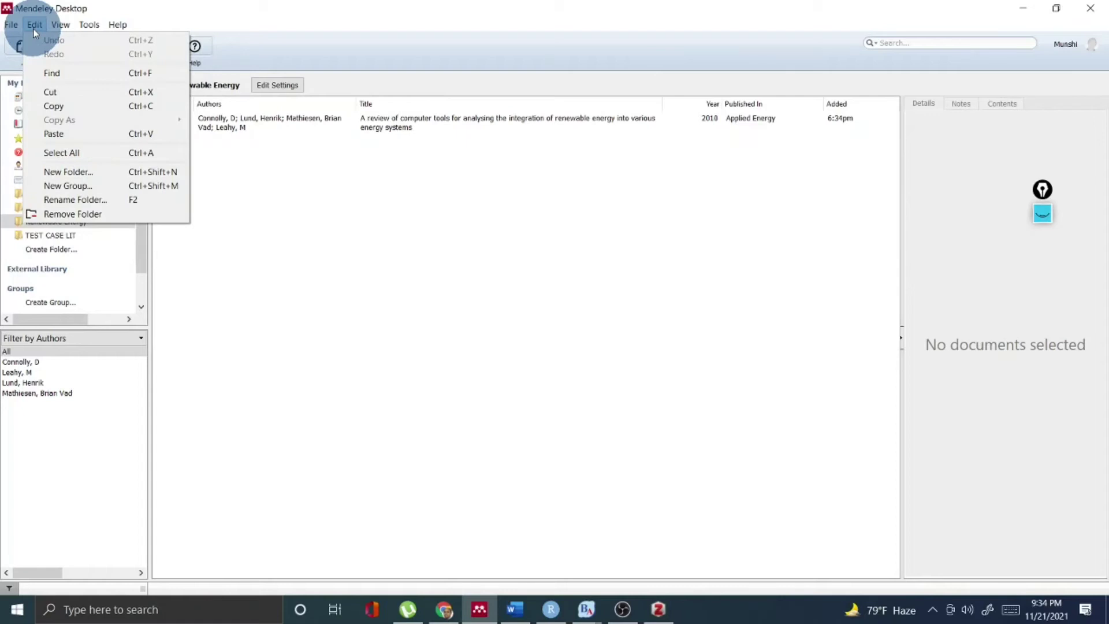
{"action": "mouse_move", "coordinate": [117, 26]}
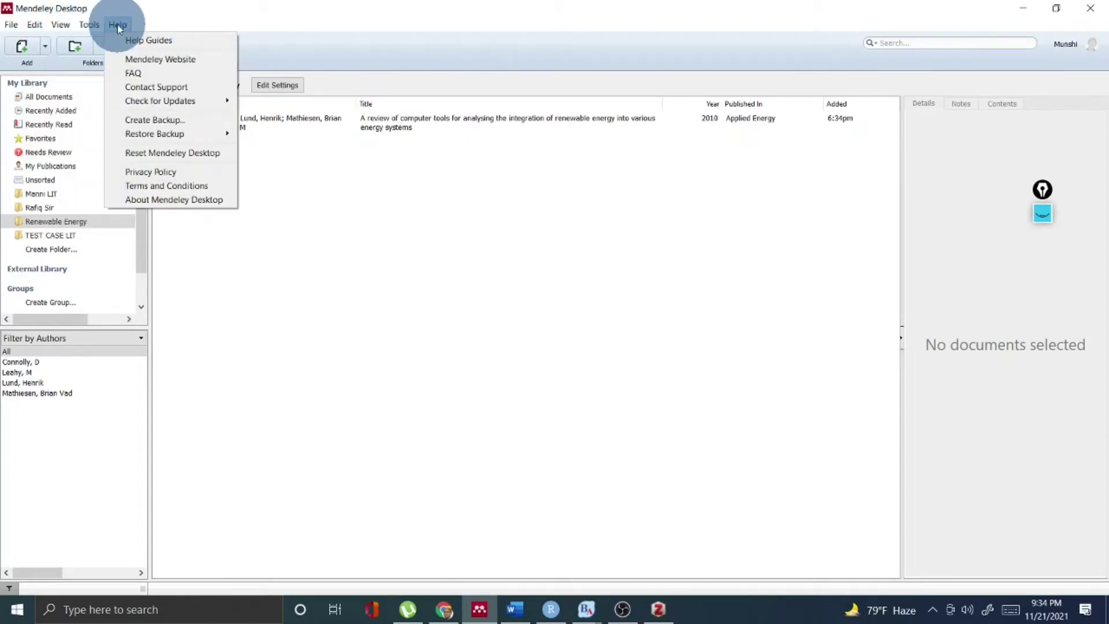
{"action": "left_click", "coordinate": [1030, 8]}
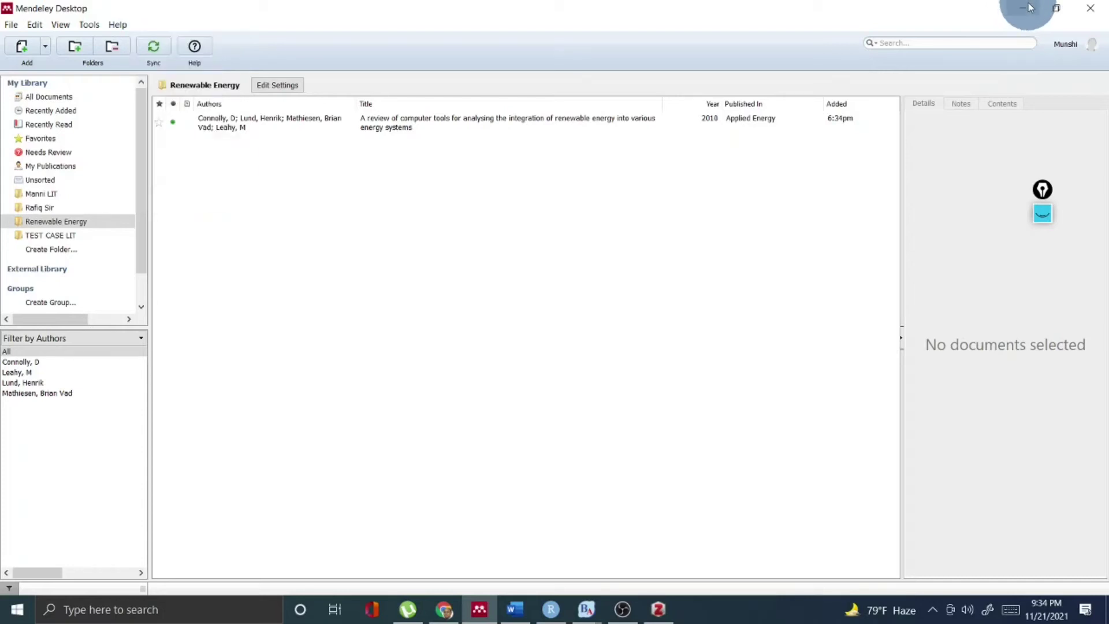
{"action": "left_click", "coordinate": [1019, 10]}
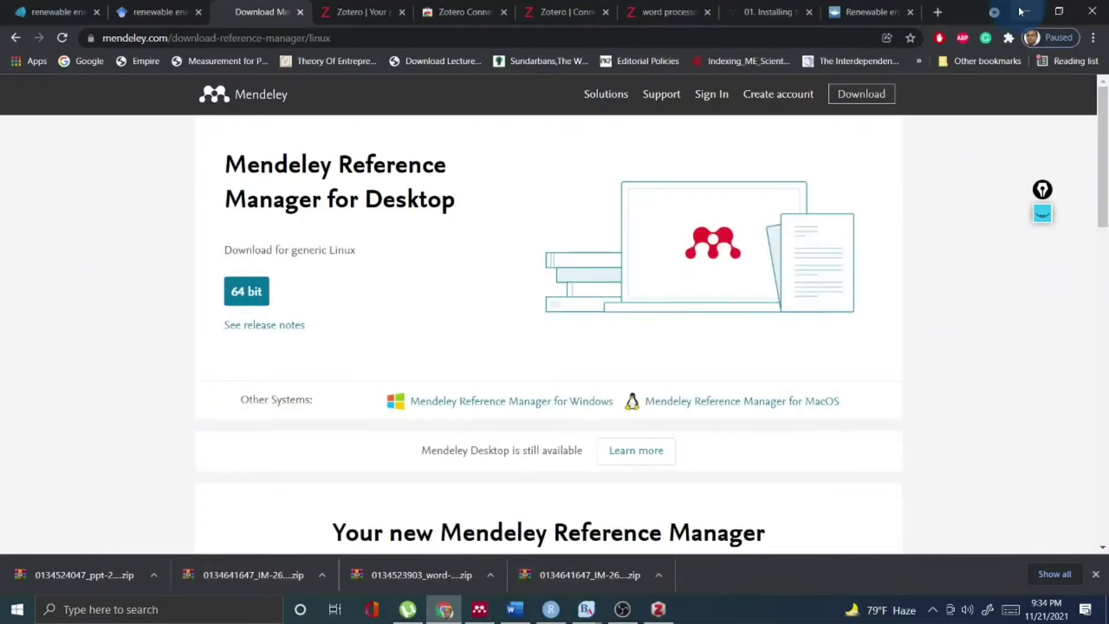
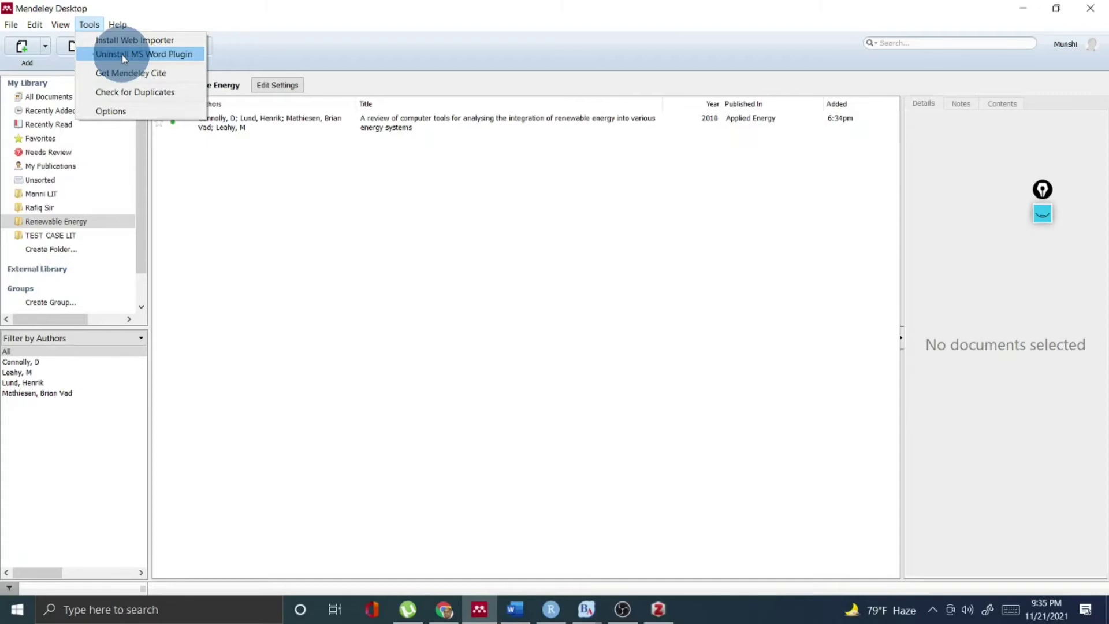
Switch from Mendeley Desktop to Word and examine the Mendeley Cite-O-Matic citation and bibliography commands
{"action": "left_click", "coordinate": [438, 207]}
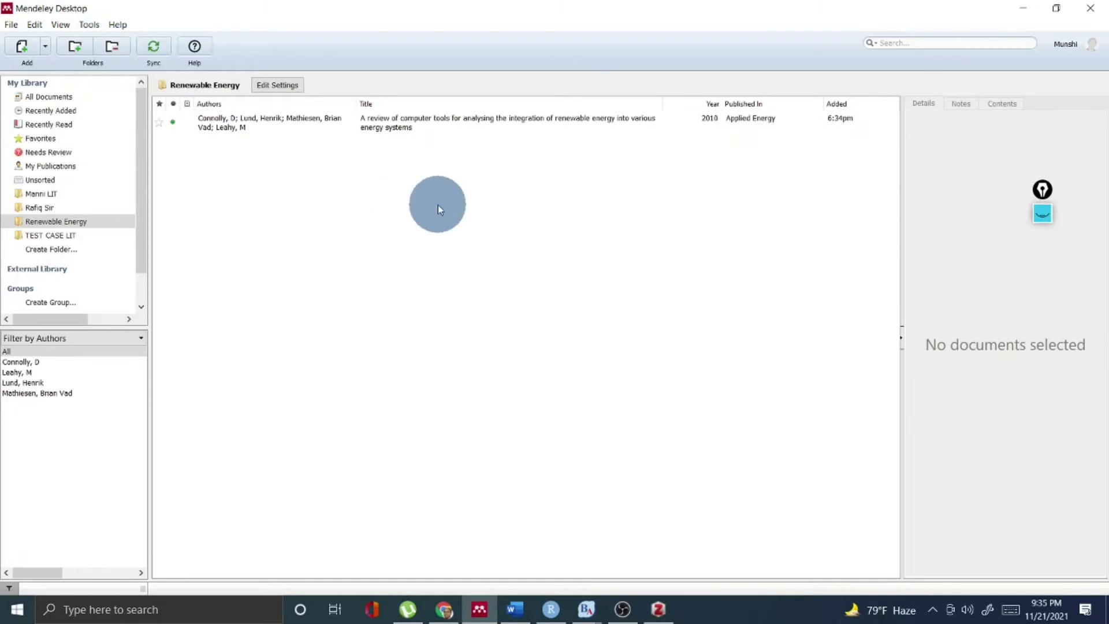
{"action": "left_click", "coordinate": [521, 611]}
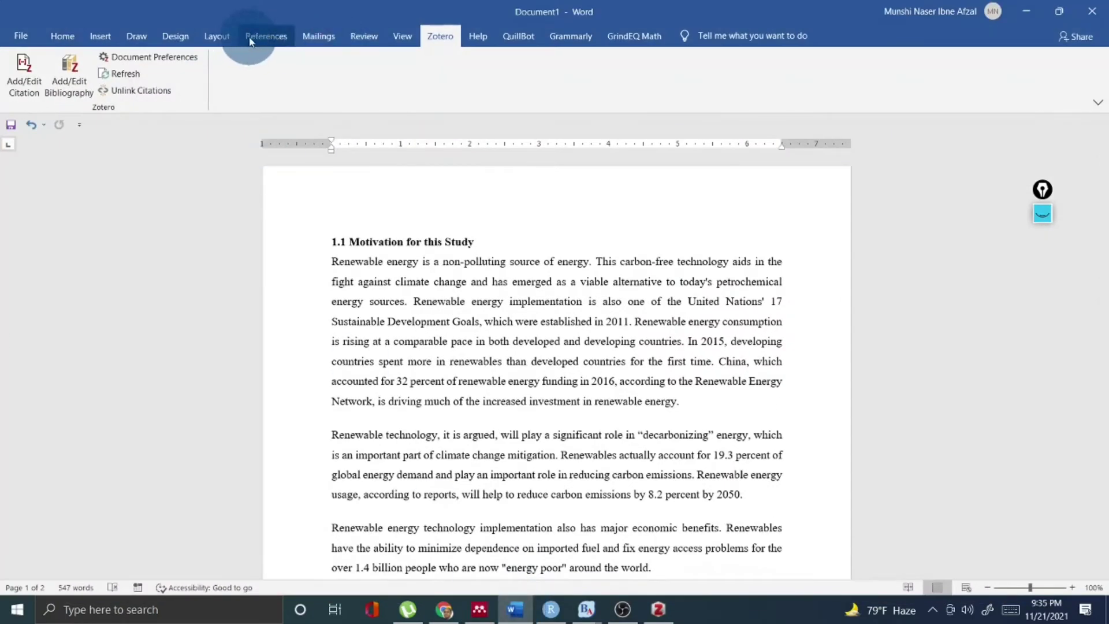
{"action": "left_click", "coordinate": [250, 37]}
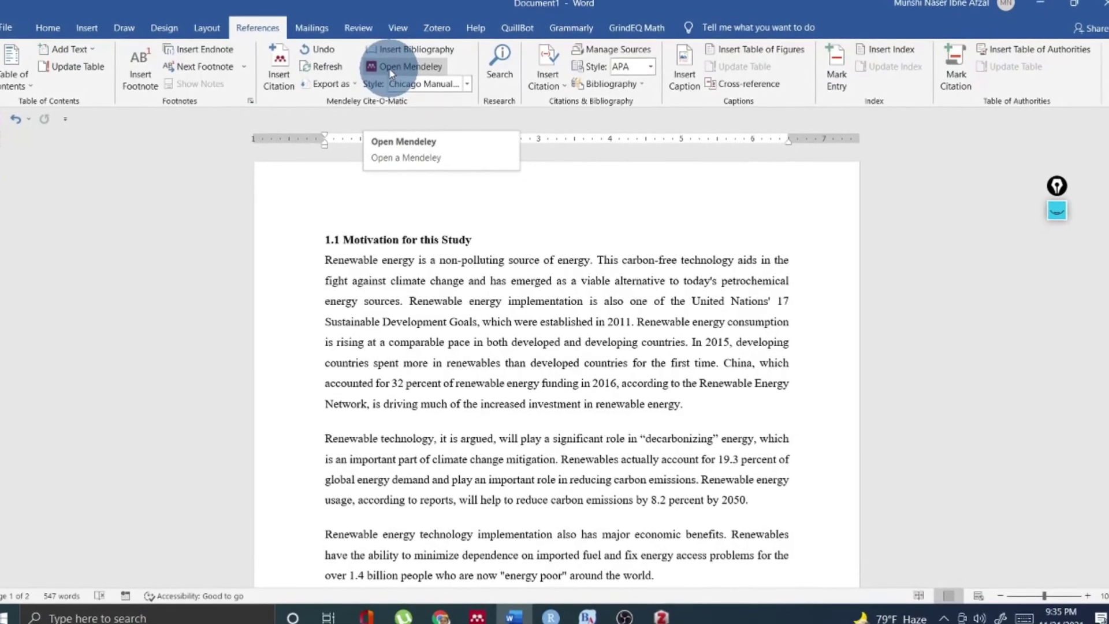
Return to Mendeley Desktop and review the commands for the web importer, MS Word plugin and Mendeley Cite
{"action": "left_click", "coordinate": [477, 617]}
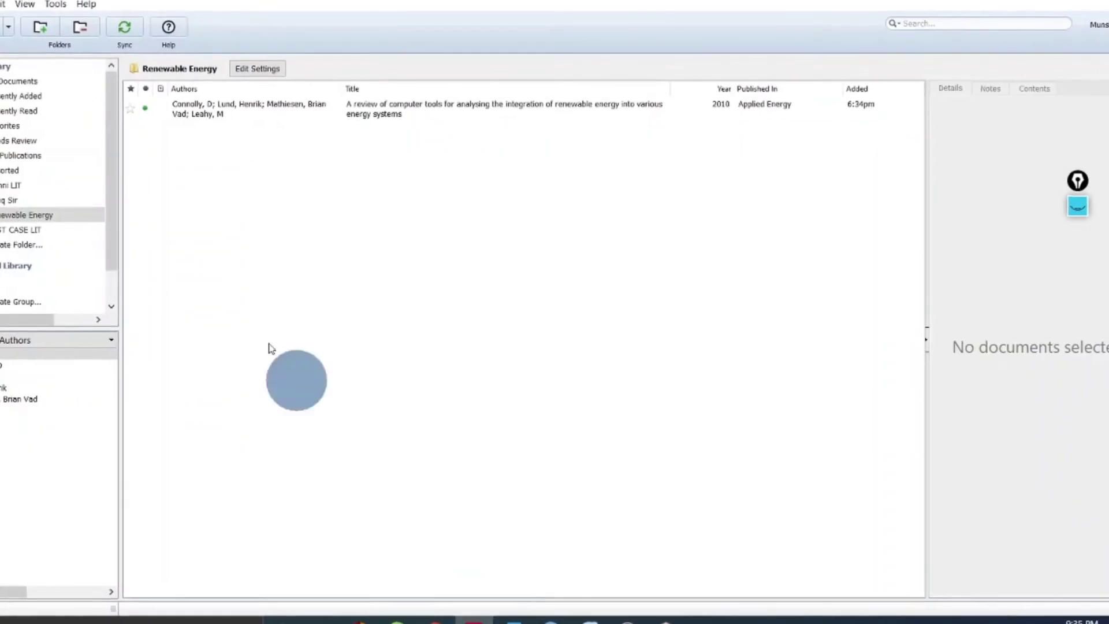
{"action": "left_click", "coordinate": [398, 107]}
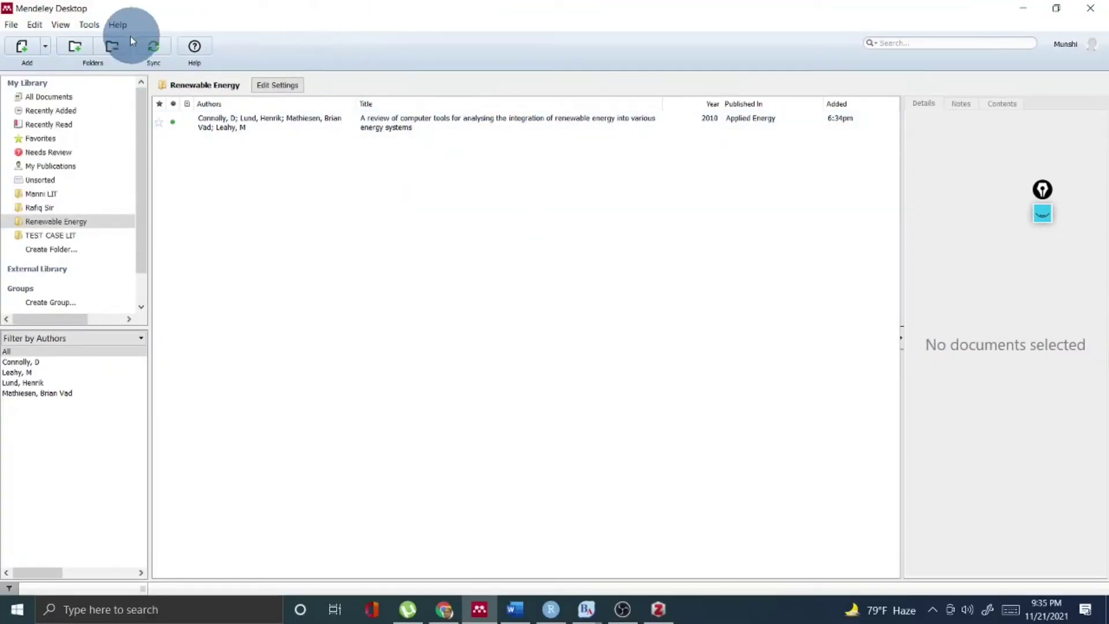
{"action": "left_click", "coordinate": [95, 29]}
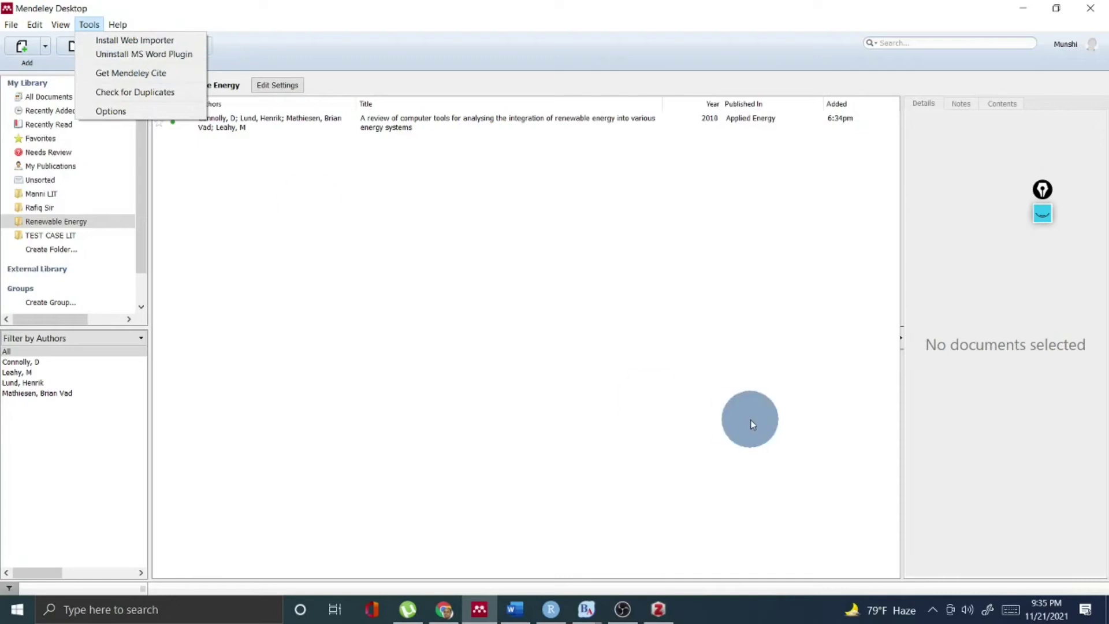
{"action": "left_click", "coordinate": [749, 419]}
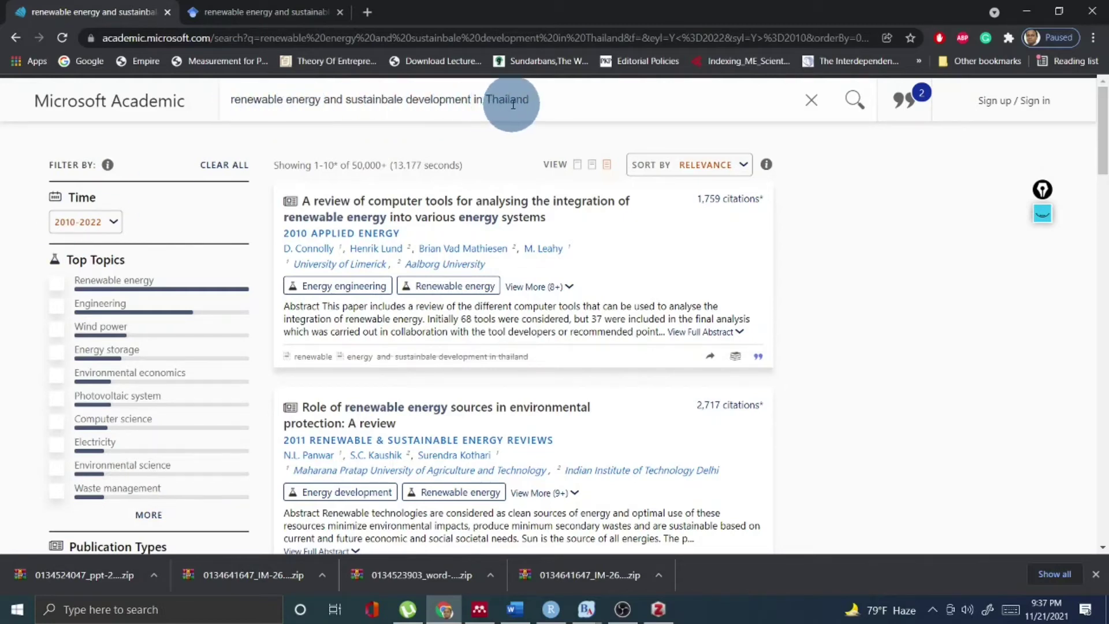
Look through the Microsoft Academic search results on renewable energy and sustainable development in Thailand
{"action": "scroll", "coordinate": [634, 255], "scroll_direction": "down", "scroll_amount": 3}
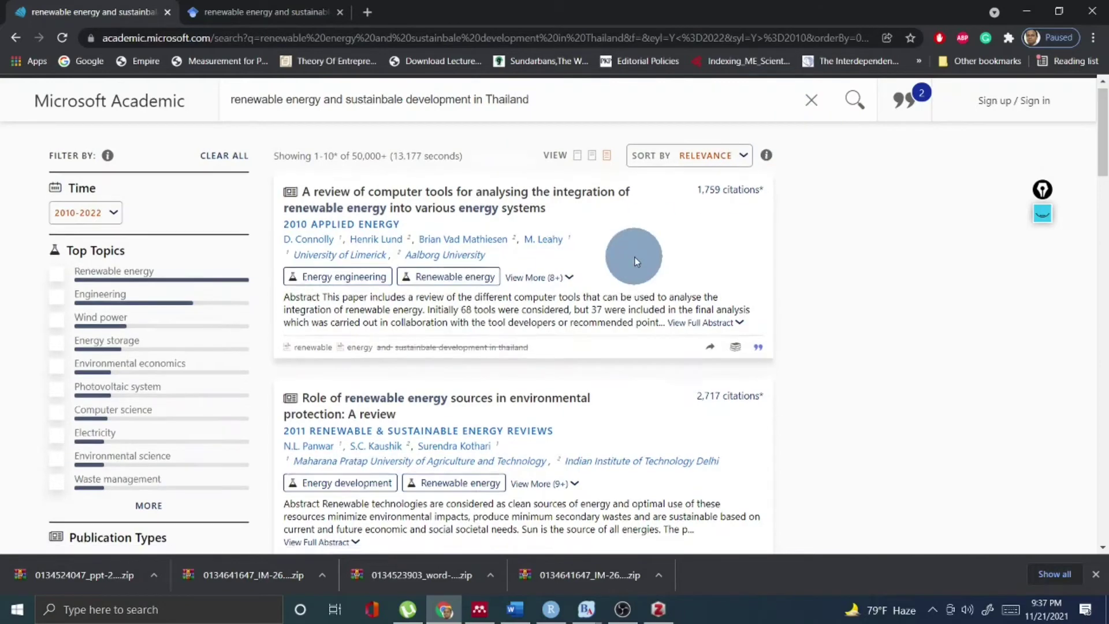
{"action": "scroll", "coordinate": [634, 261], "scroll_direction": "down", "scroll_amount": 6}
{"action": "scroll", "coordinate": [636, 263], "scroll_direction": "up", "scroll_amount": 5}
{"action": "scroll", "coordinate": [637, 269], "scroll_direction": "down", "scroll_amount": 3}
{"action": "scroll", "coordinate": [639, 273], "scroll_direction": "down", "scroll_amount": 6}
{"action": "scroll", "coordinate": [640, 271], "scroll_direction": "up", "scroll_amount": 12}
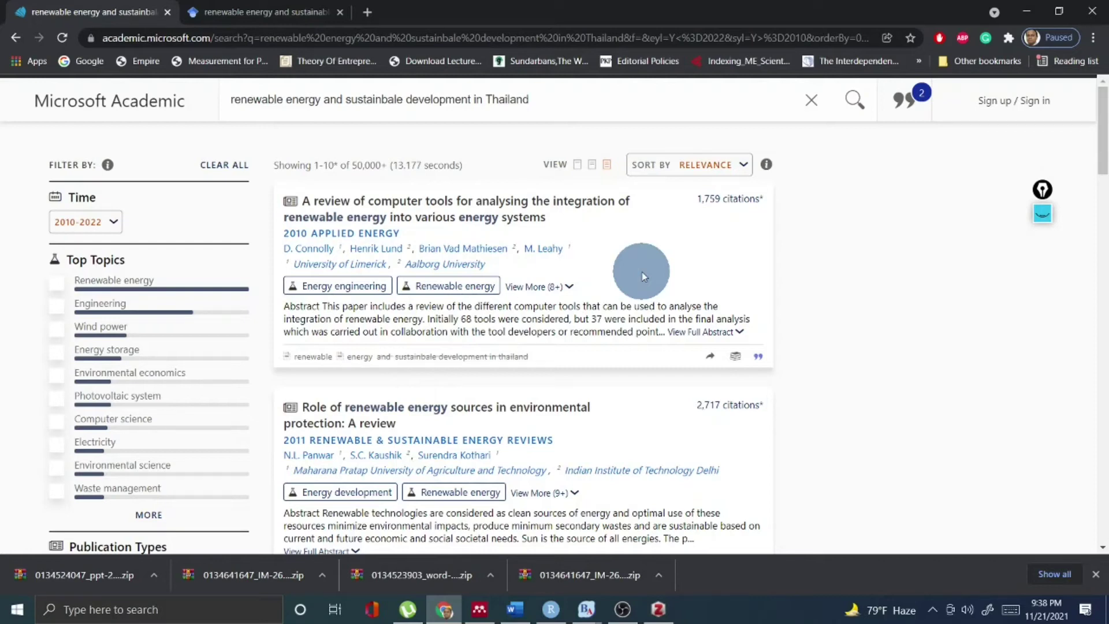
Add "Role of renewable energy sources in environmental protection: A review" to the citation list and review the format and download options
{"action": "scroll", "coordinate": [643, 275], "scroll_direction": "down", "scroll_amount": 1}
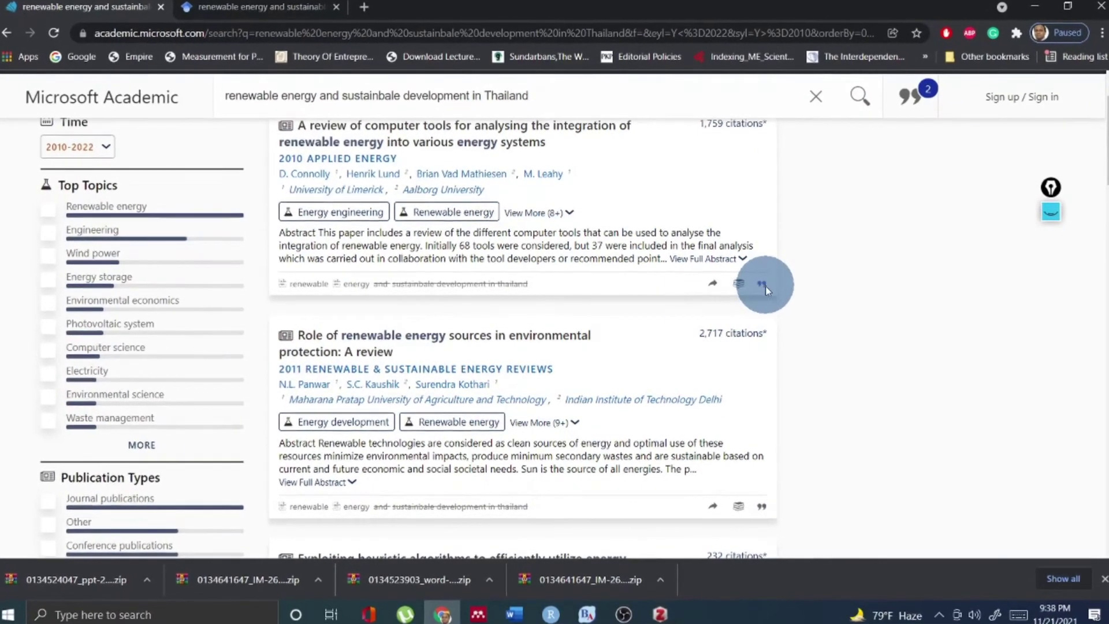
{"action": "scroll", "coordinate": [760, 283], "scroll_direction": "down", "scroll_amount": 2}
{"action": "left_click", "coordinate": [766, 362]}
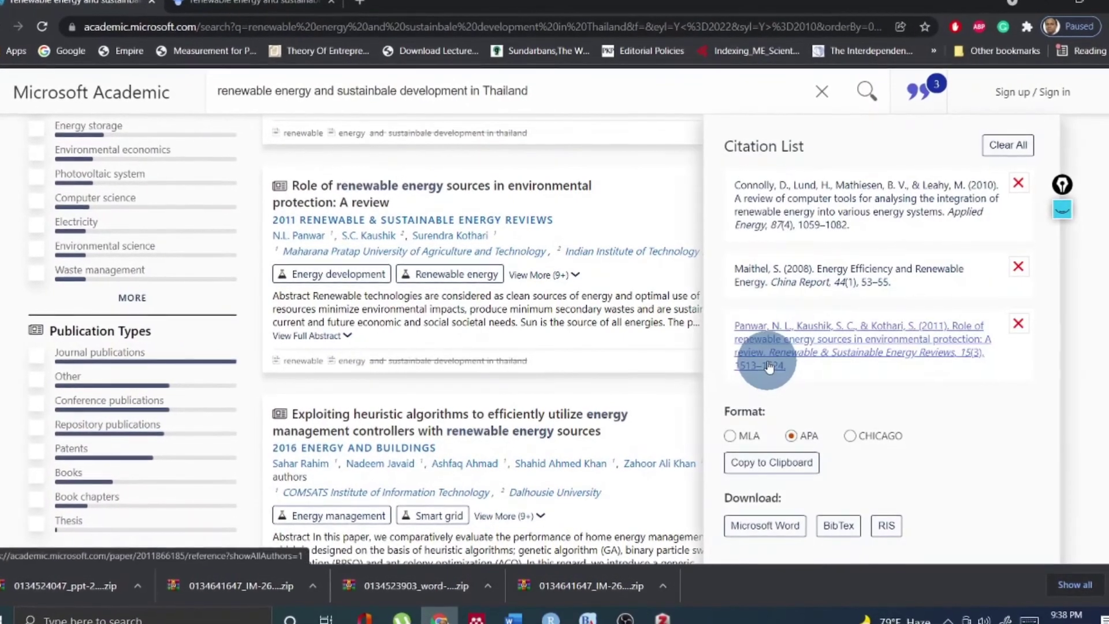
{"action": "scroll", "coordinate": [826, 278], "scroll_direction": "down", "scroll_amount": 2}
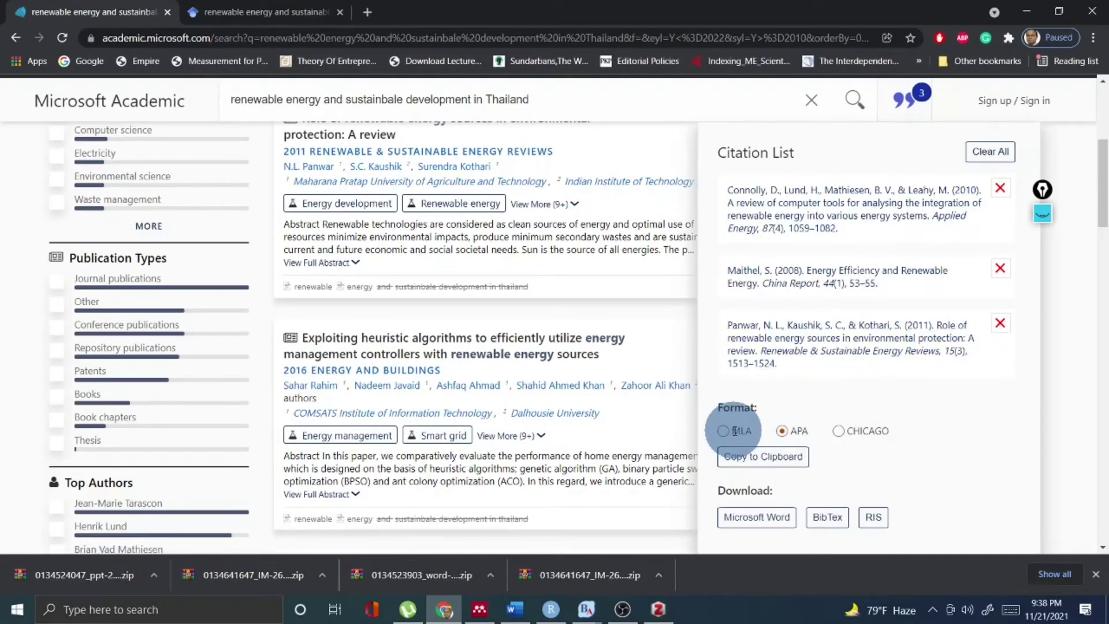
{"action": "scroll", "coordinate": [860, 436], "scroll_direction": "down", "scroll_amount": 1}
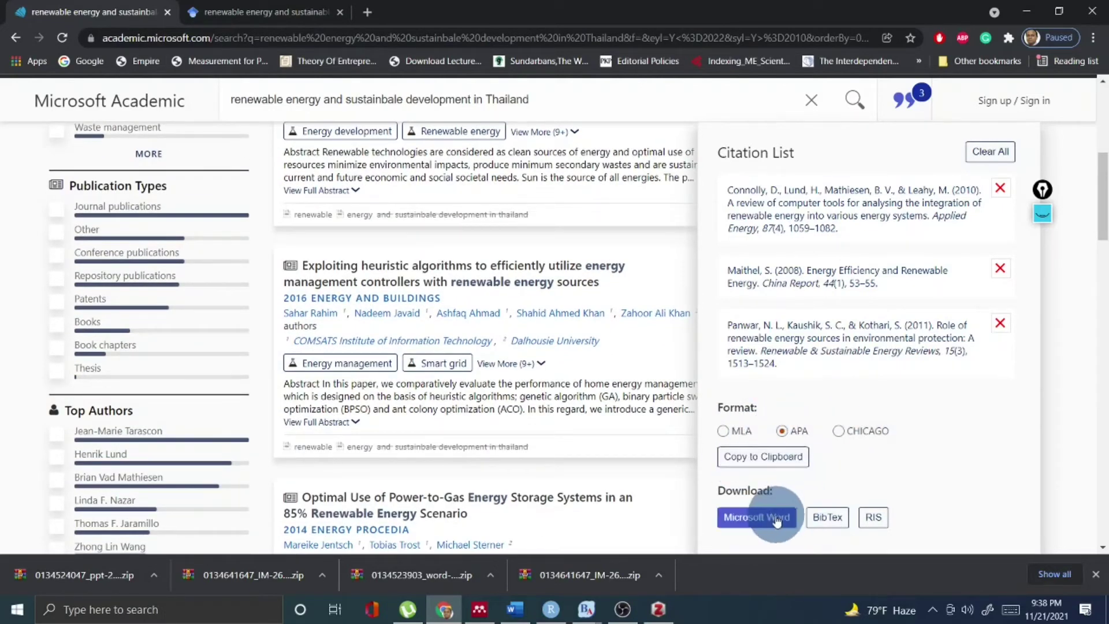
Download the three-item citation list as BibTeX and import the .bib file into a new Zotero collection
{"action": "left_click", "coordinate": [827, 518]}
{"action": "left_click", "coordinate": [68, 575]}
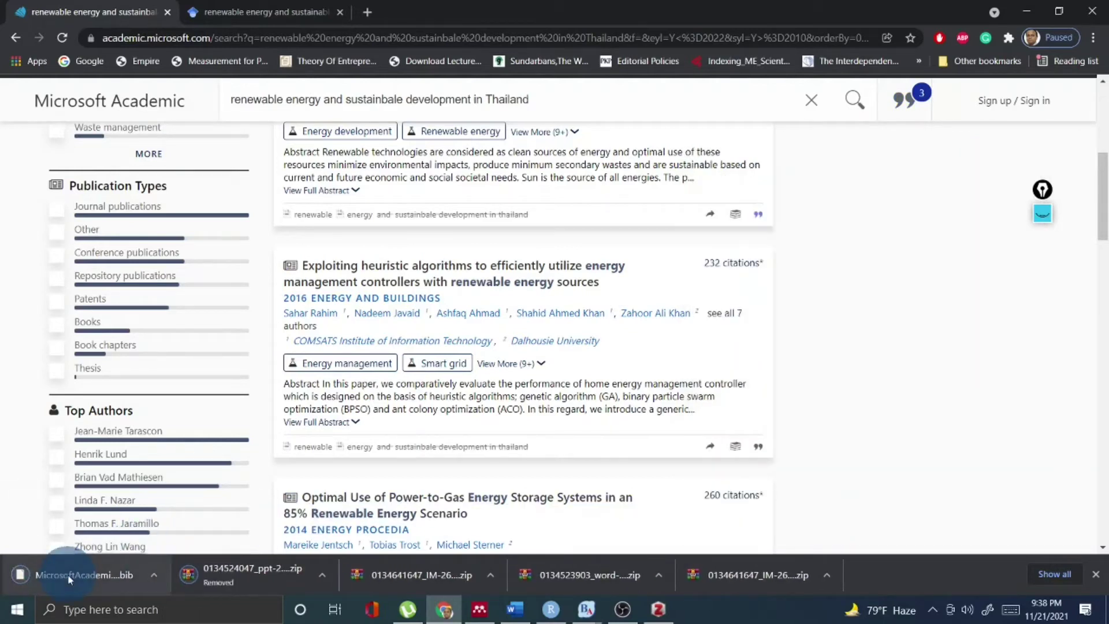
{"action": "left_click", "coordinate": [36, 573]}
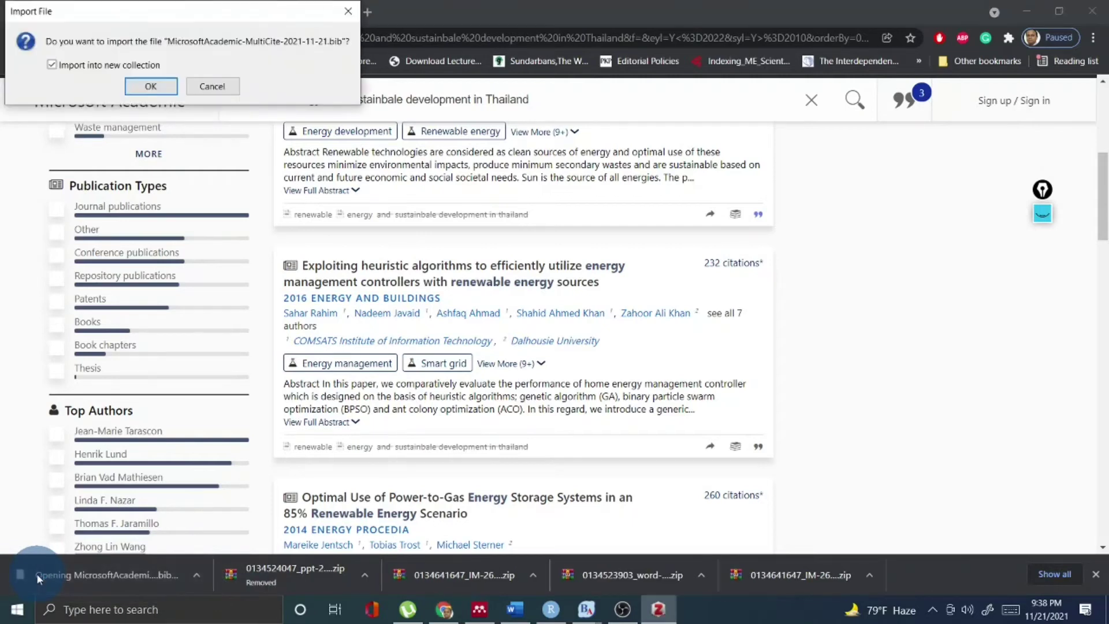
{"action": "left_click", "coordinate": [152, 87]}
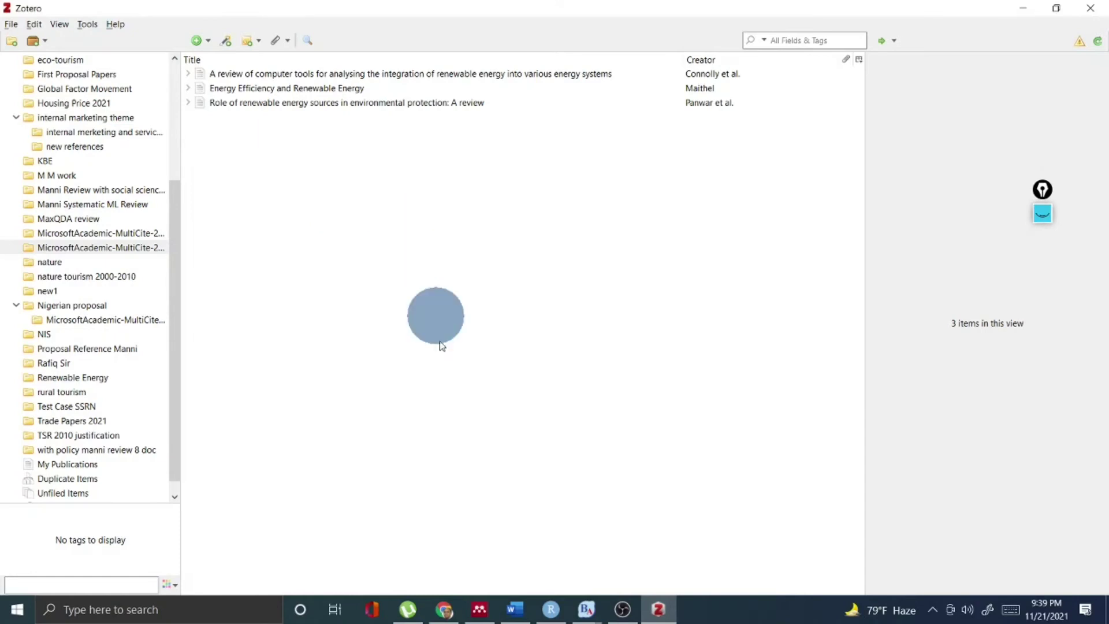
Return to Microsoft Academic and add "Optimal Use of Power-to-Gas Energy Storage Systems in an 85% Renewable Energy Scenario" to the citation list
{"action": "left_click", "coordinate": [437, 561]}
{"action": "scroll", "coordinate": [404, 332], "scroll_direction": "down", "scroll_amount": 4}
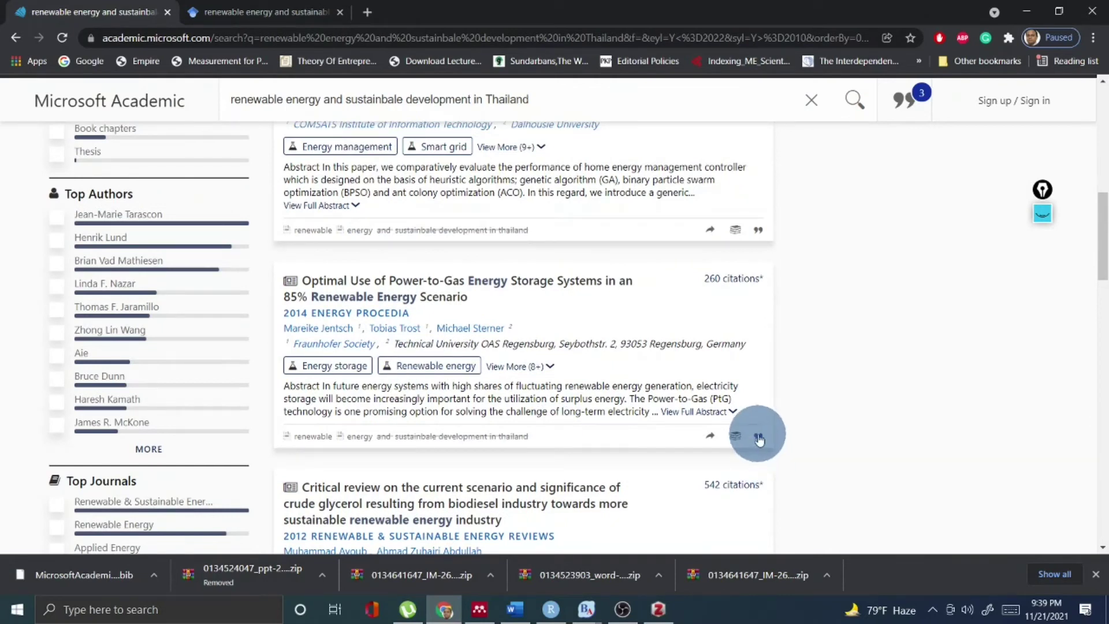
{"action": "left_click", "coordinate": [759, 437]}
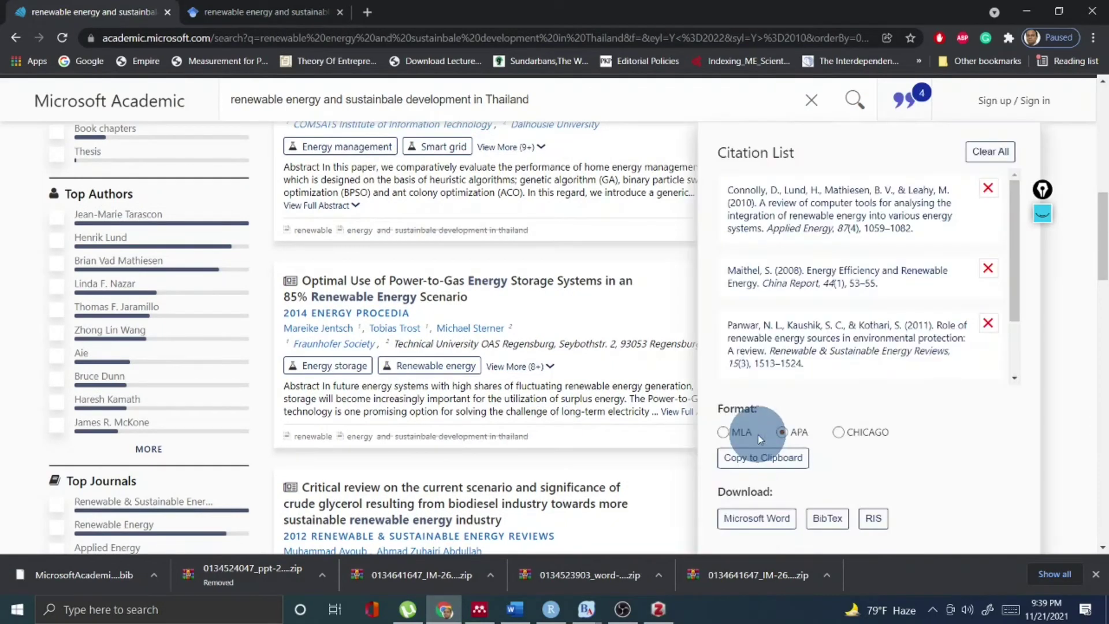
{"action": "scroll", "coordinate": [801, 288], "scroll_direction": "down", "scroll_amount": 2}
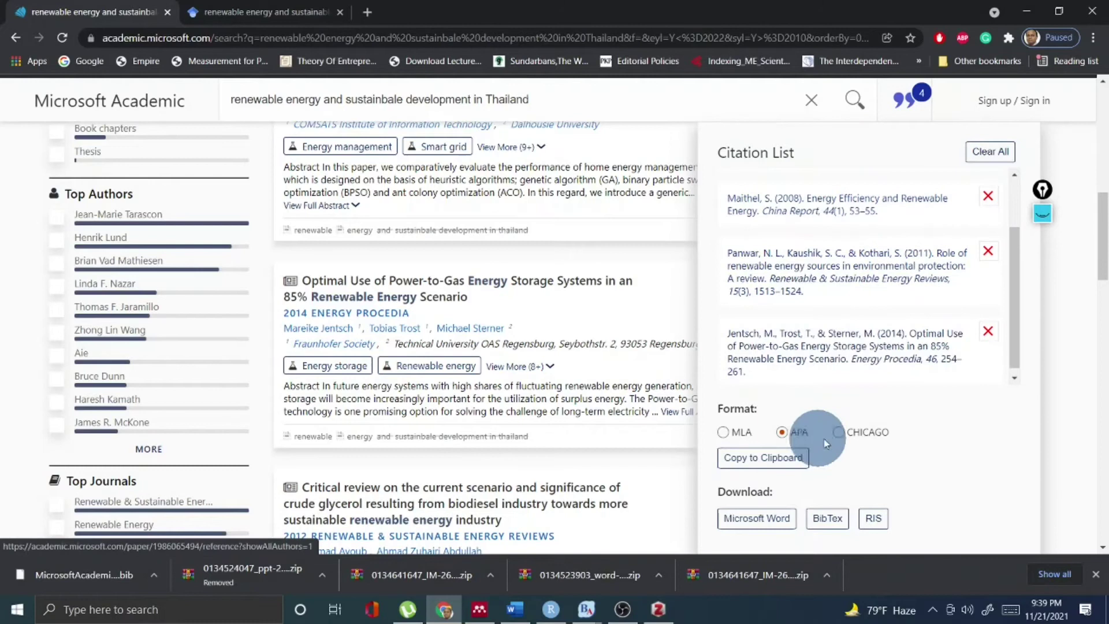
Export the extended citation list in BibTeX format and import the file into Zotero as a new collection
{"action": "left_click", "coordinate": [839, 523]}
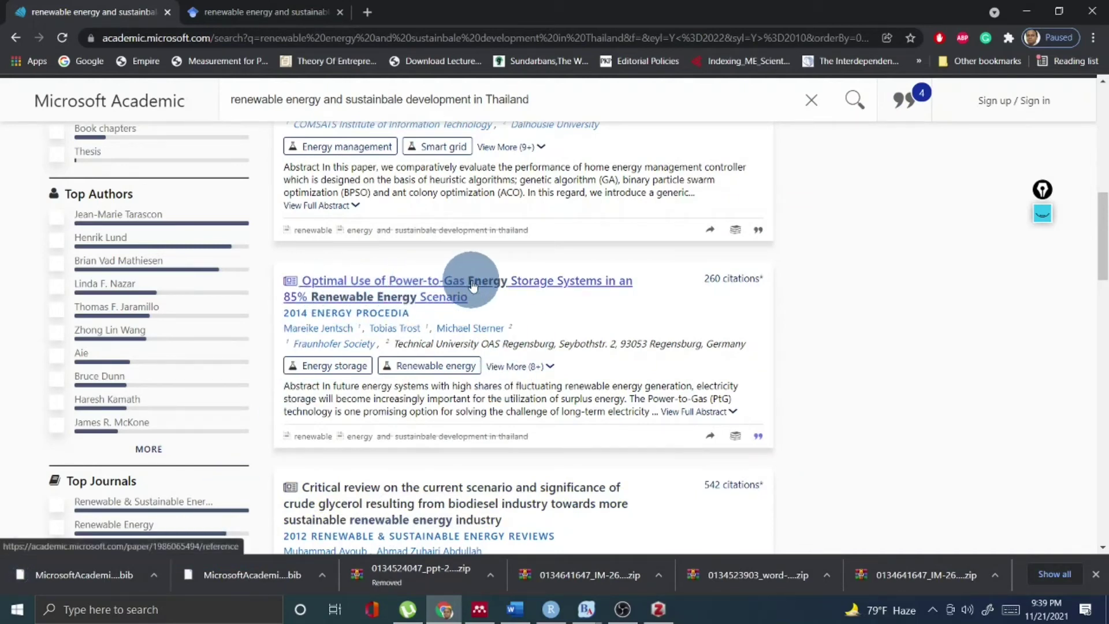
{"action": "left_click", "coordinate": [97, 569]}
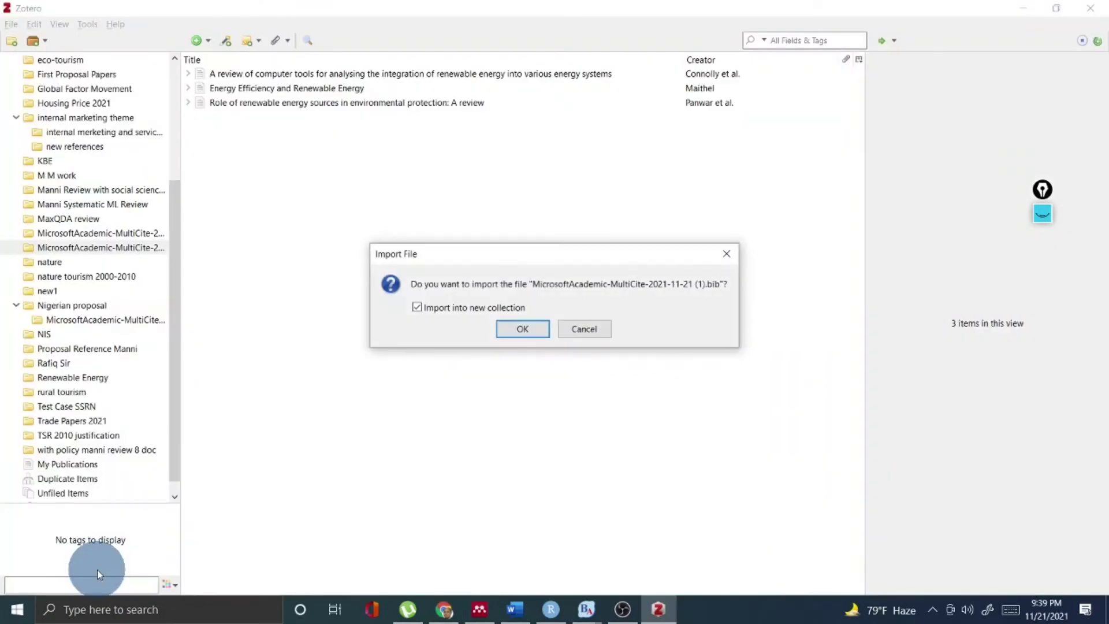
{"action": "left_click", "coordinate": [532, 324]}
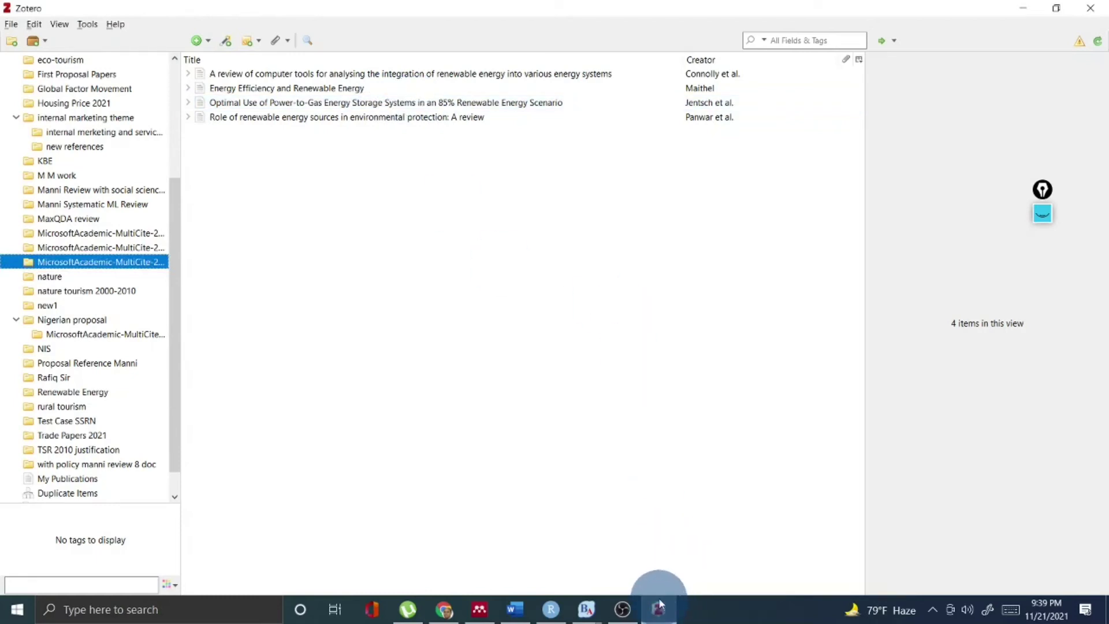
Switch to the "Motivation for this Study" document in Word and enlarge the page view to 150%
{"action": "left_click", "coordinate": [444, 610]}
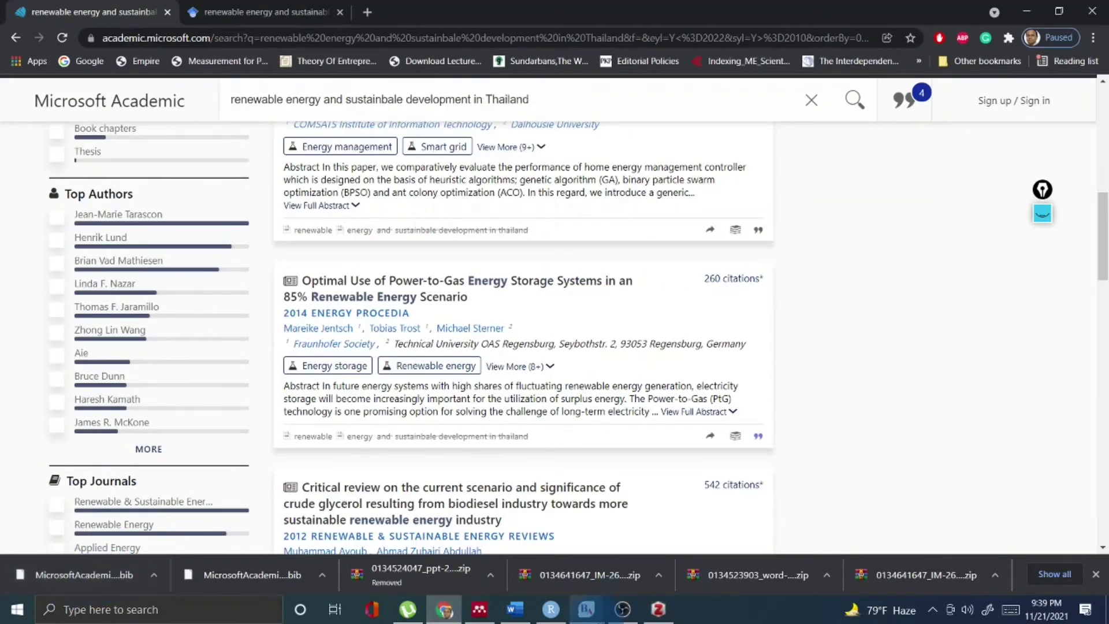
{"action": "left_click", "coordinate": [661, 614]}
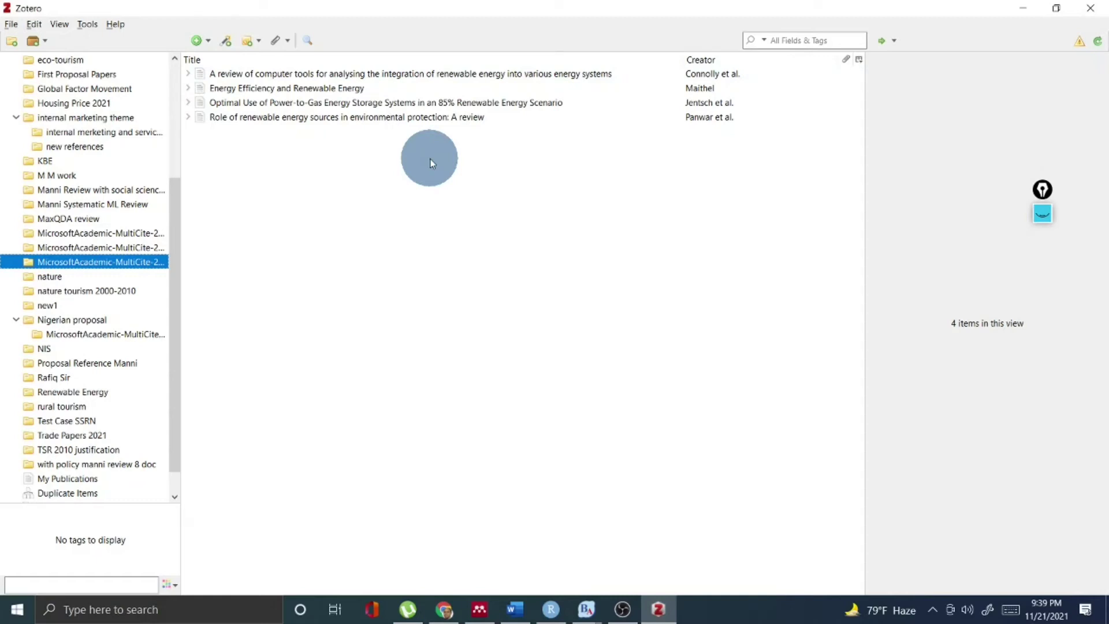
{"action": "key", "text": "alt+Tab"}
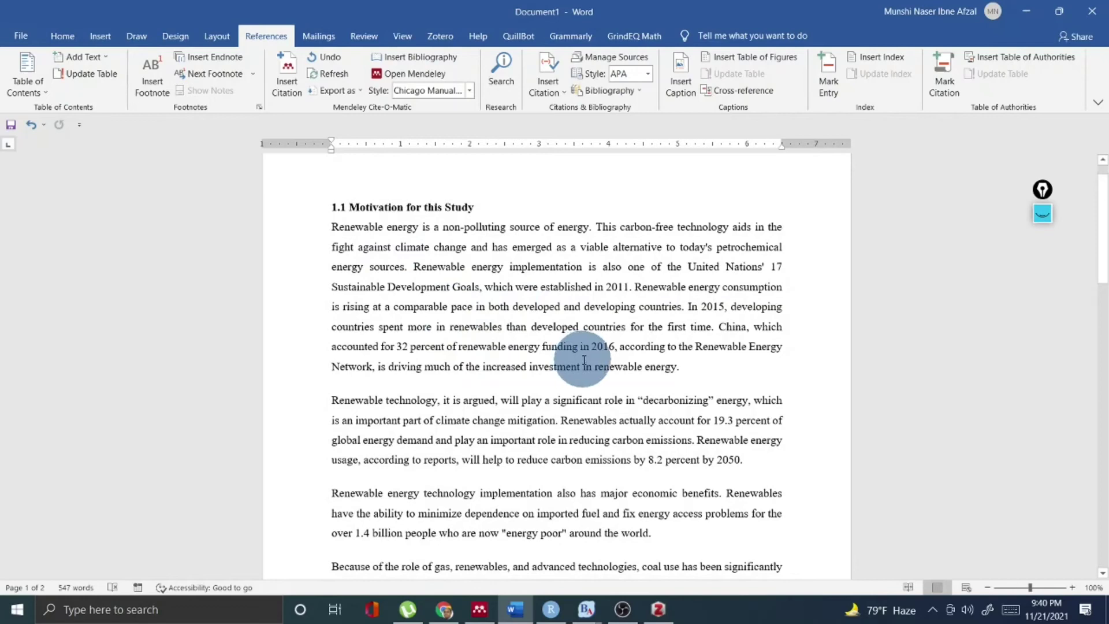
{"action": "left_click", "coordinate": [1027, 588]}
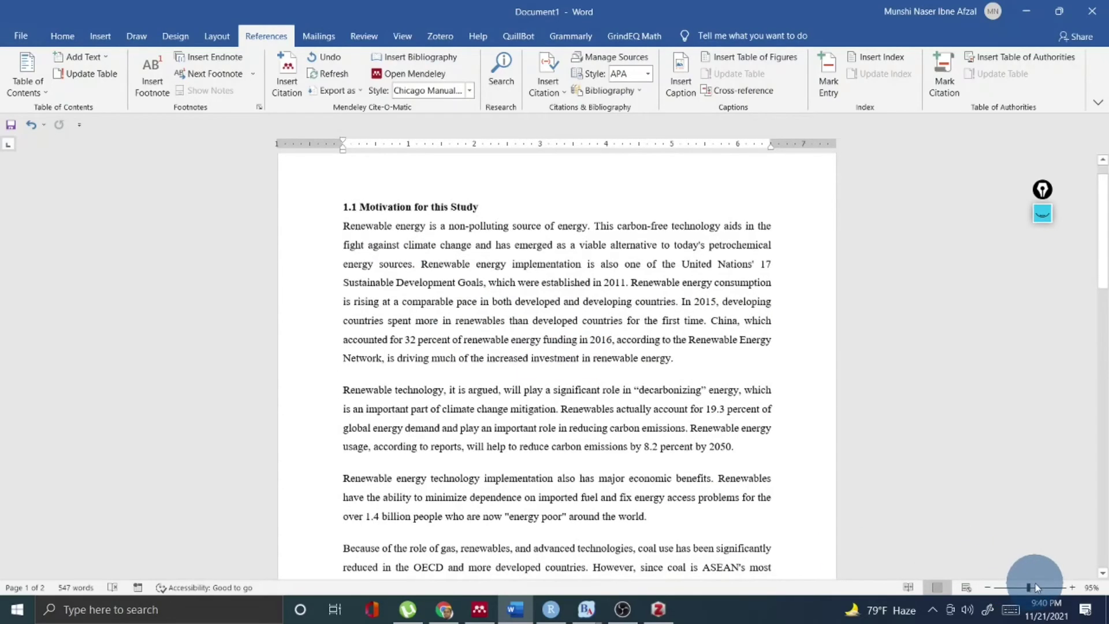
{"action": "left_click", "coordinate": [1072, 587]}
{"action": "left_click", "coordinate": [1073, 587]}
{"action": "left_click", "coordinate": [1072, 588]}
{"action": "left_click", "coordinate": [1072, 588]}
{"action": "left_click", "coordinate": [1072, 588]}
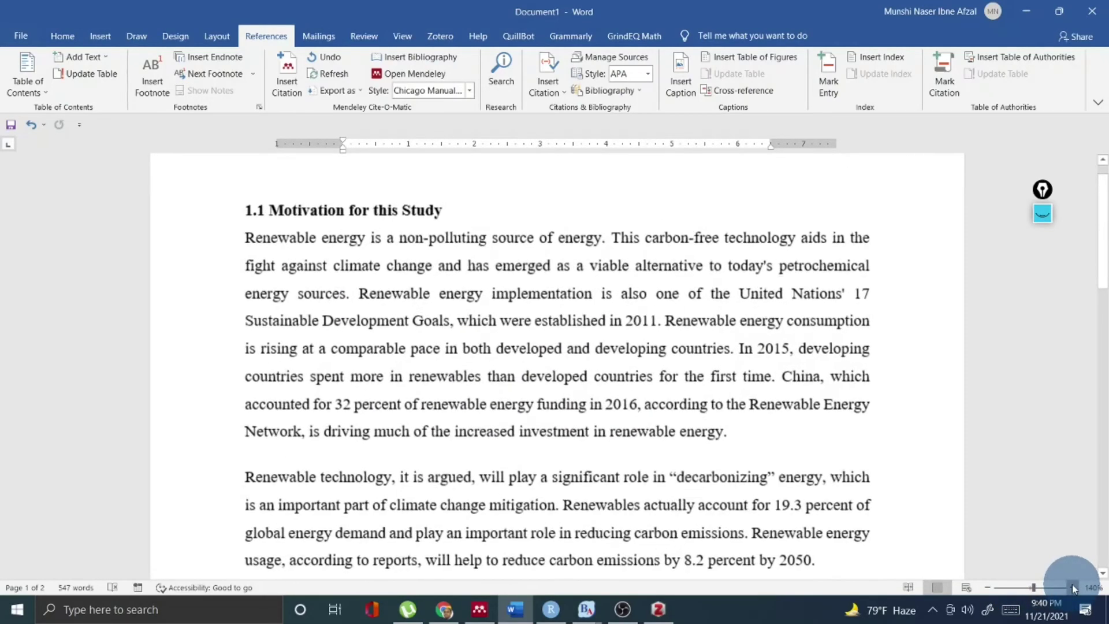
{"action": "left_click", "coordinate": [1073, 588]}
{"action": "scroll", "coordinate": [520, 318], "scroll_direction": "down", "scroll_amount": 1}
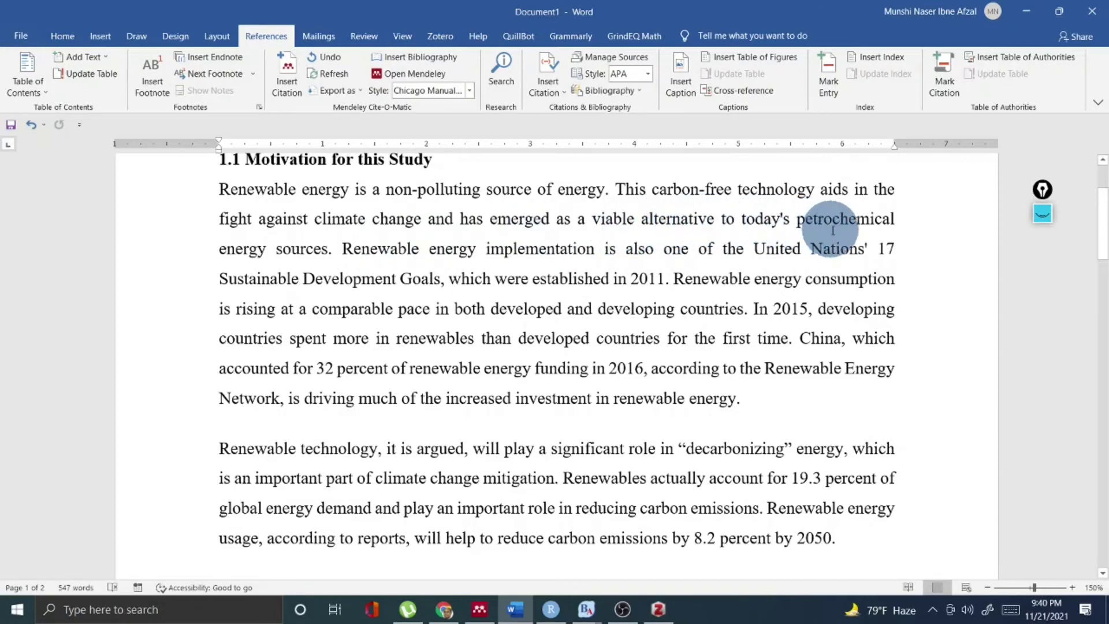
Start a Zotero citation after "energy sources" in the first paragraph, using the American Psychological Association (APA) 7th edition style
{"action": "left_click", "coordinate": [329, 250]}
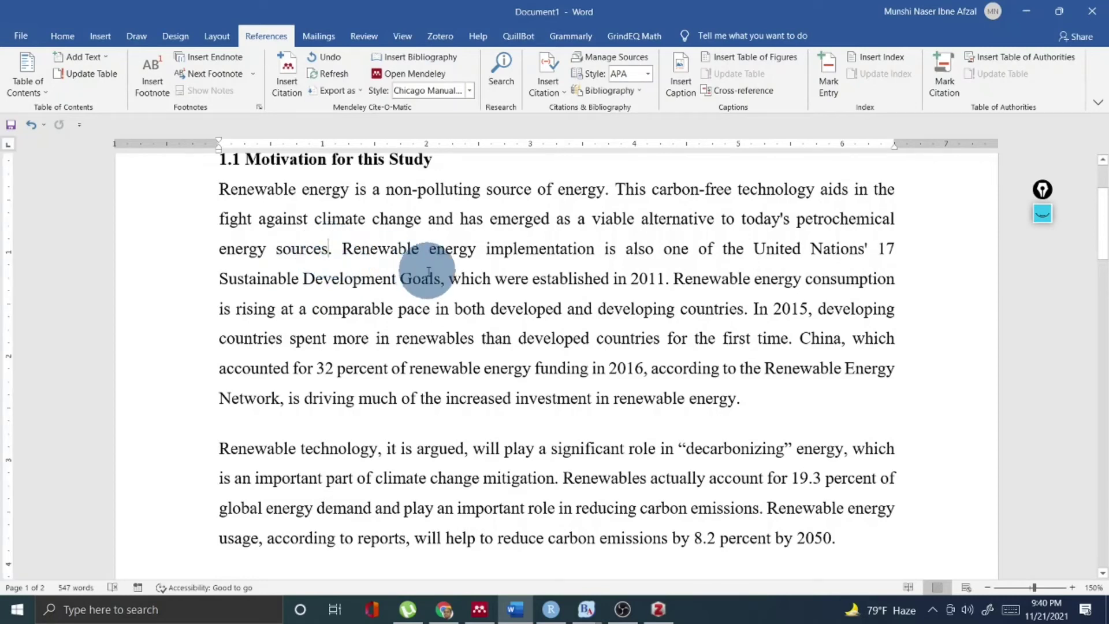
{"action": "left_click", "coordinate": [439, 36]}
{"action": "left_click", "coordinate": [28, 88]}
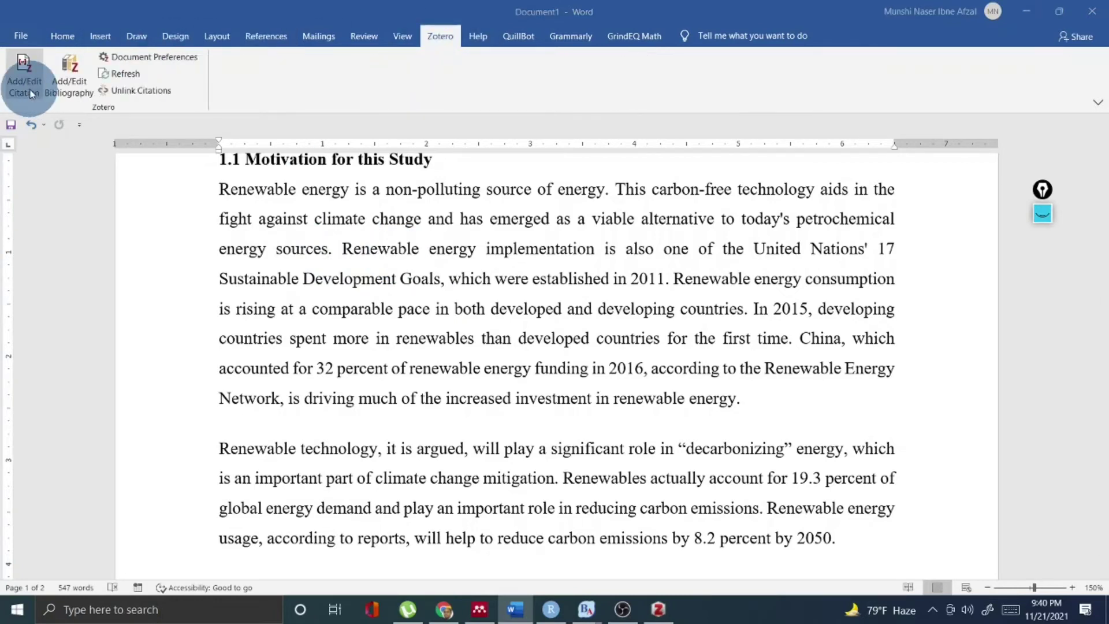
{"action": "left_click", "coordinate": [403, 176]}
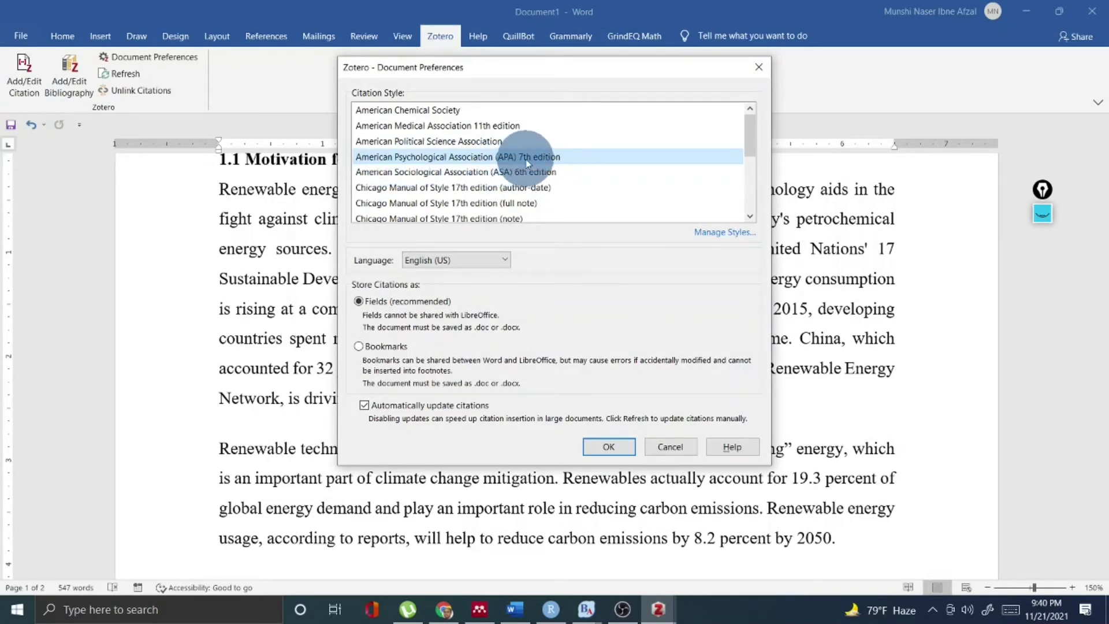
{"action": "scroll", "coordinate": [484, 161], "scroll_direction": "down", "scroll_amount": 3}
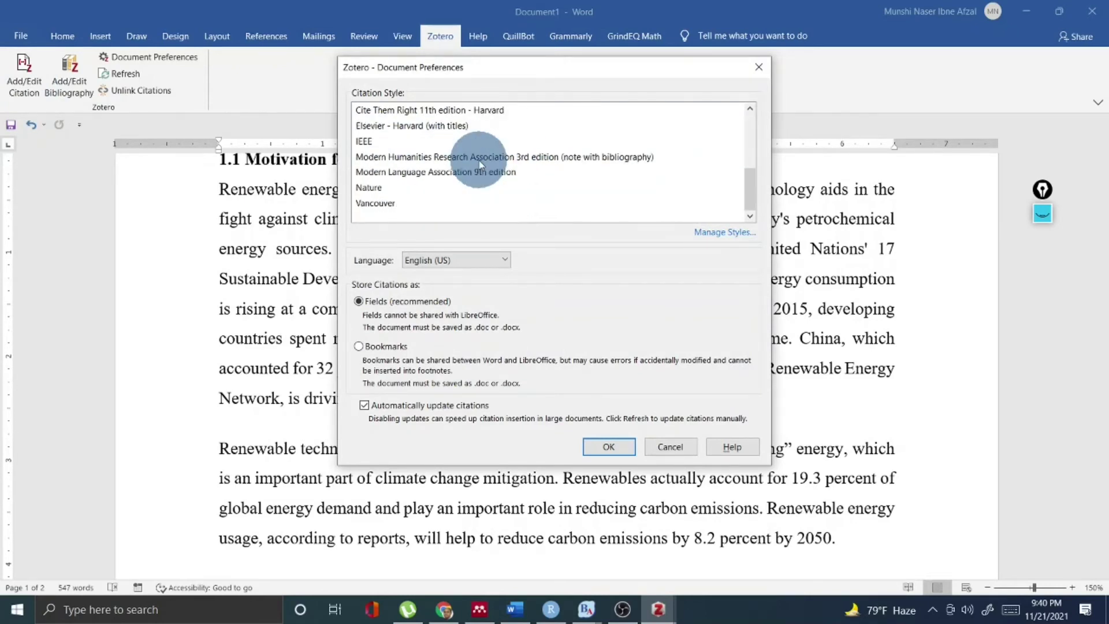
{"action": "scroll", "coordinate": [481, 165], "scroll_direction": "up", "scroll_amount": 1}
{"action": "scroll", "coordinate": [481, 165], "scroll_direction": "down", "scroll_amount": 1}
{"action": "scroll", "coordinate": [481, 166], "scroll_direction": "up", "scroll_amount": 3}
{"action": "scroll", "coordinate": [481, 173], "scroll_direction": "down", "scroll_amount": 5}
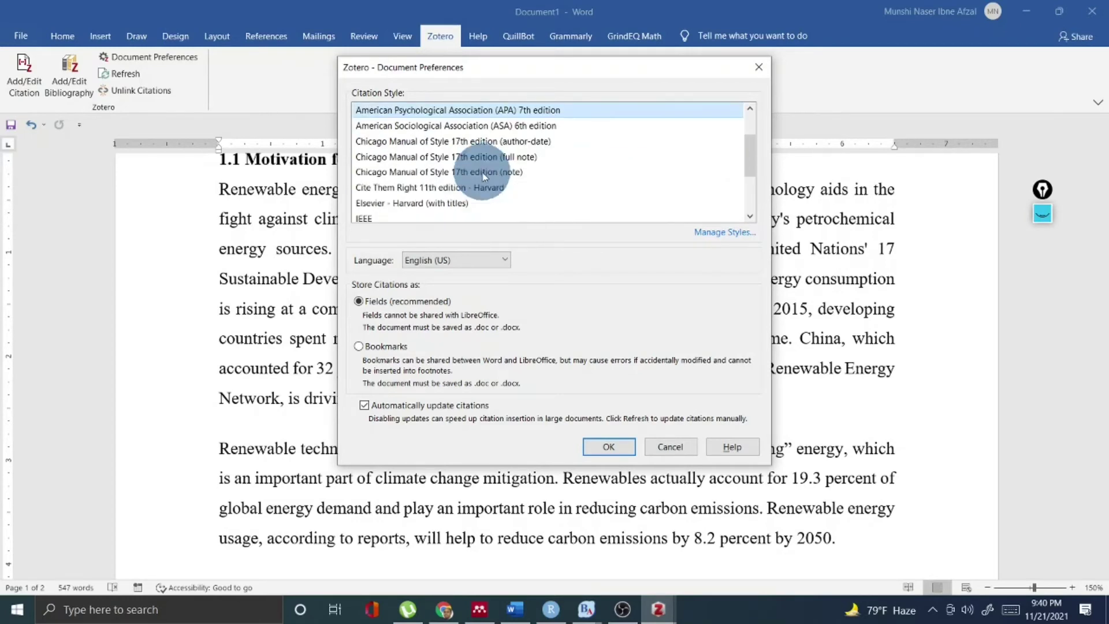
{"action": "scroll", "coordinate": [498, 182], "scroll_direction": "up", "scroll_amount": 2}
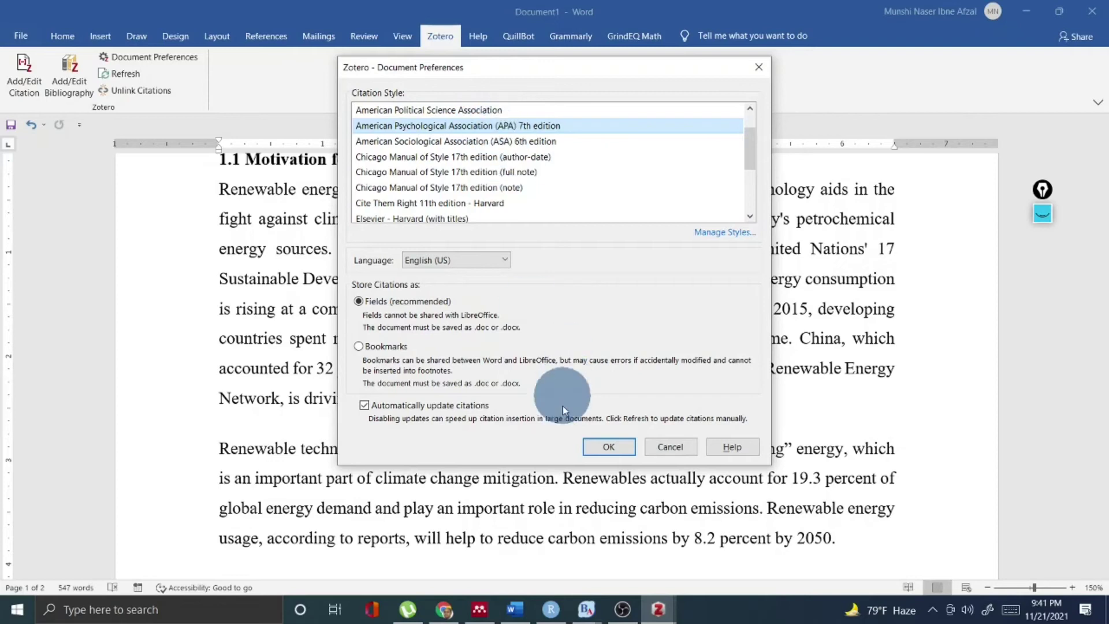
{"action": "left_click", "coordinate": [609, 445]}
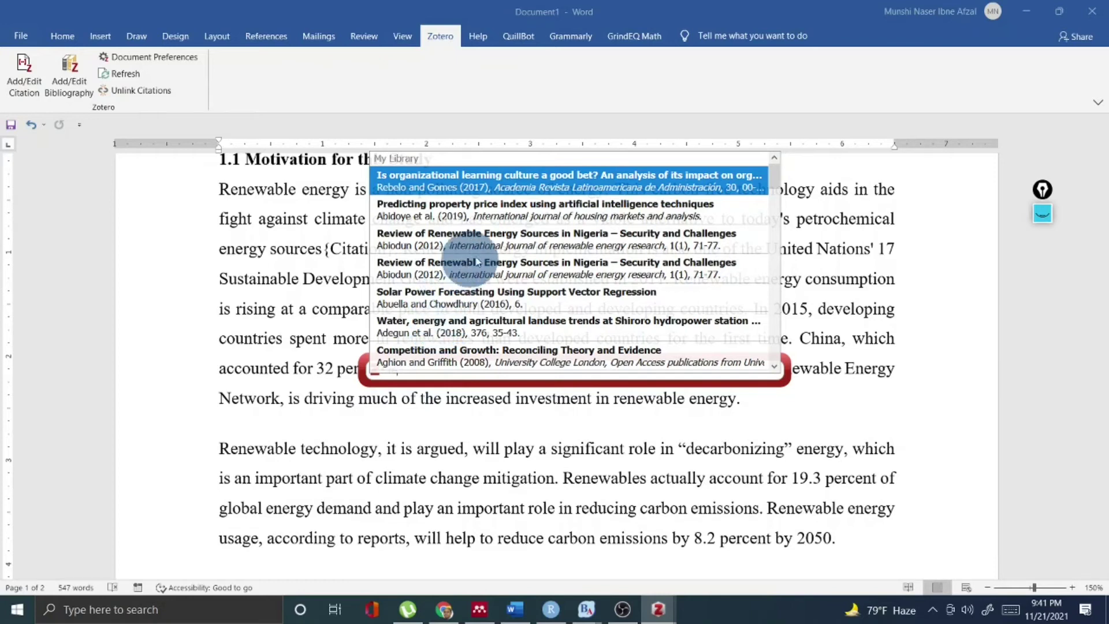
Insert the citation for "Review of Renewable Energy Sources in Nigeria – Security and Challenges" (2012) and view the imported collection in Zotero
{"action": "left_click", "coordinate": [498, 234]}
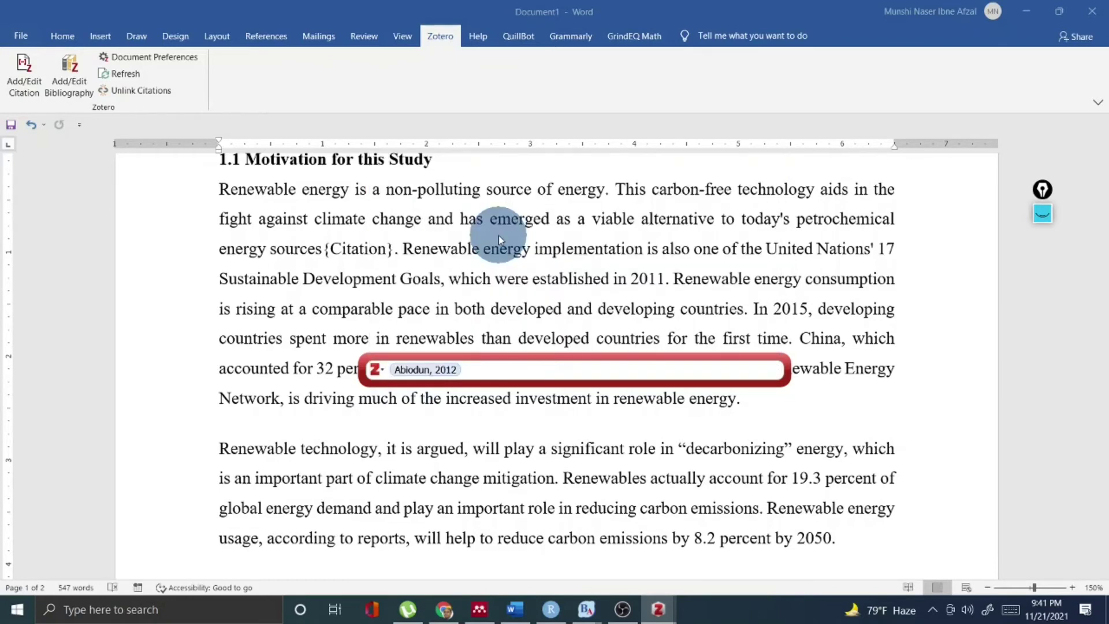
{"action": "key", "text": "Return"}
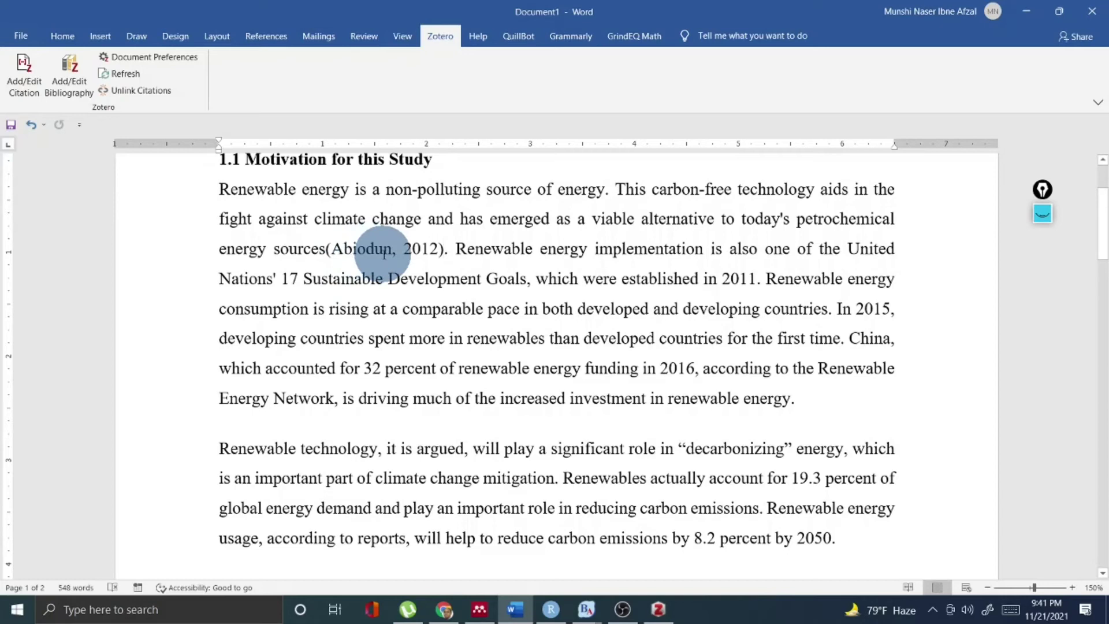
{"action": "left_click", "coordinate": [658, 610]}
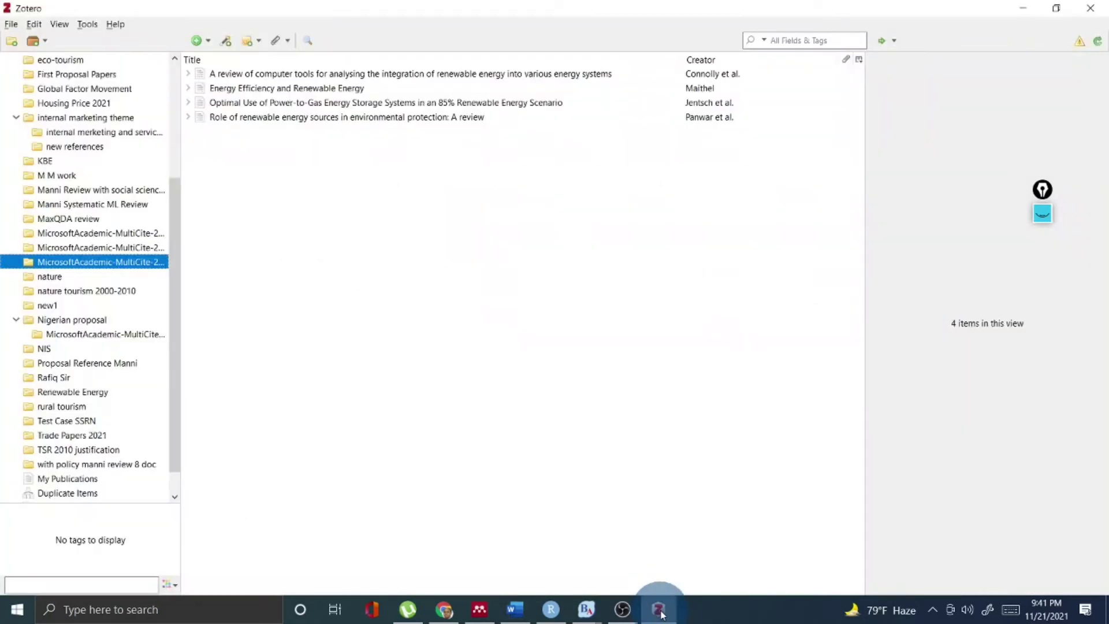
{"action": "left_click", "coordinate": [660, 610]}
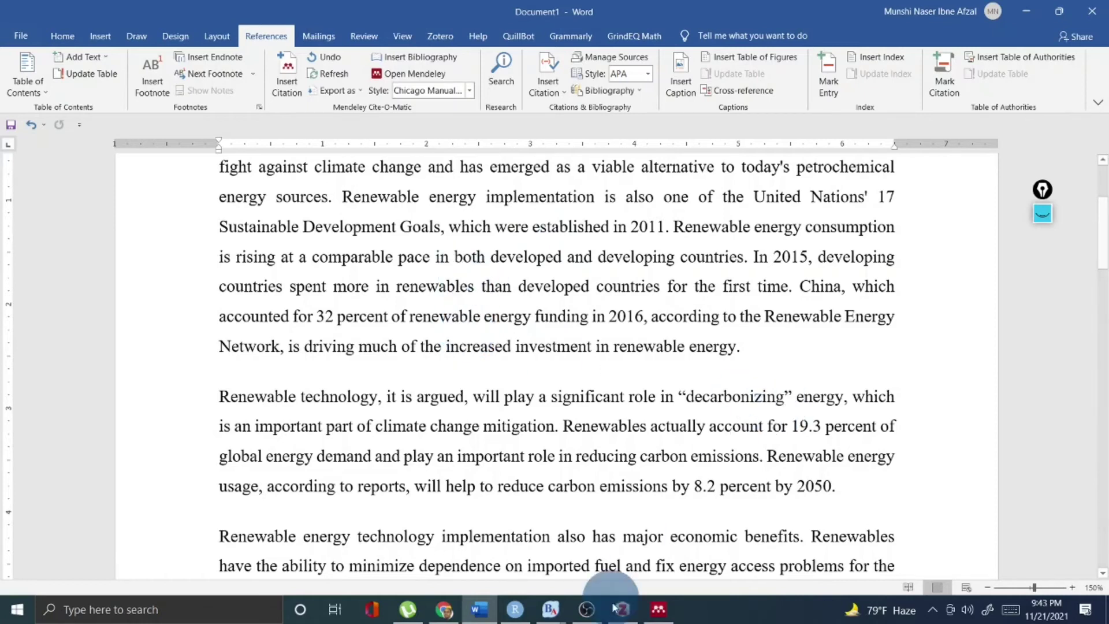
Check that Mendeley Desktop is open, search its library from Word for "rene", and cite the 2020 "Investigating the Current State of Solar" paper after "energy sources"
{"action": "left_click", "coordinate": [663, 617]}
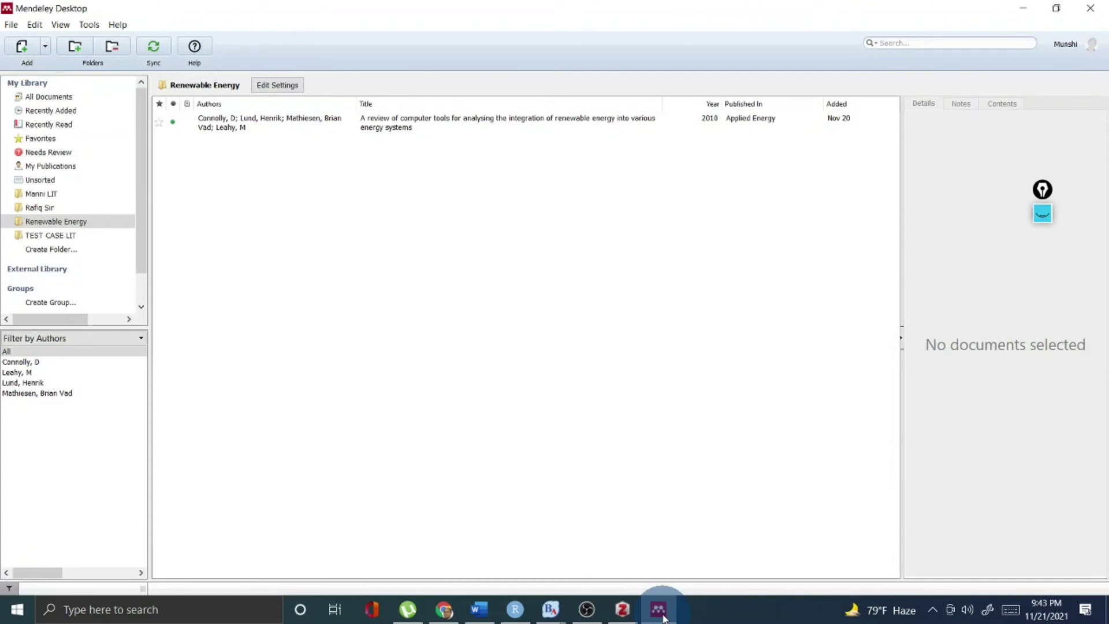
{"action": "left_click", "coordinate": [663, 617]}
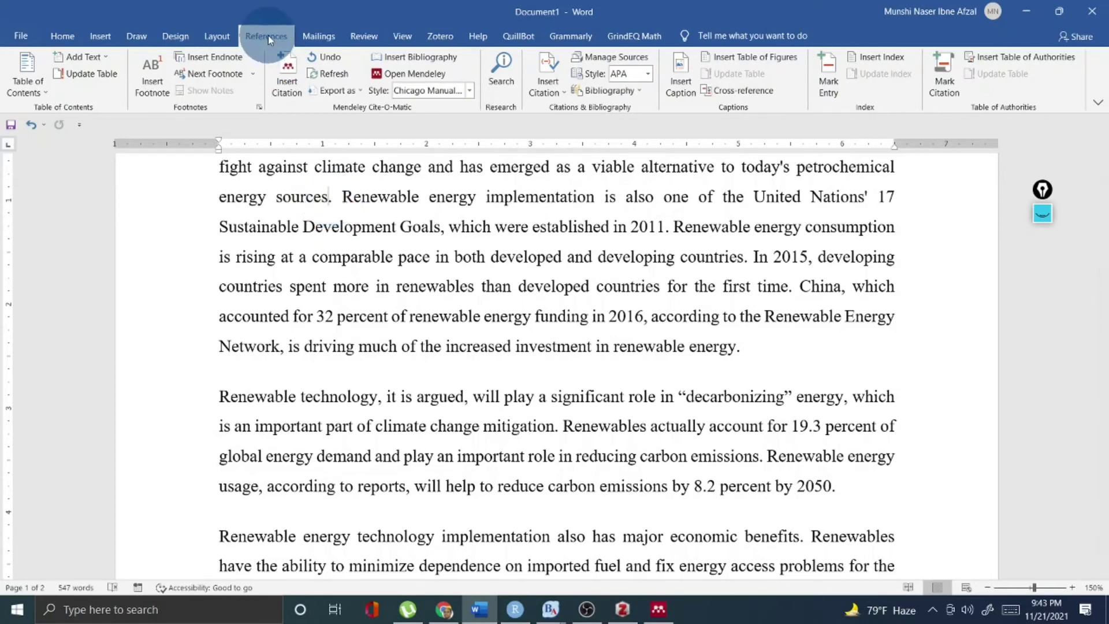
{"action": "left_click", "coordinate": [287, 73]}
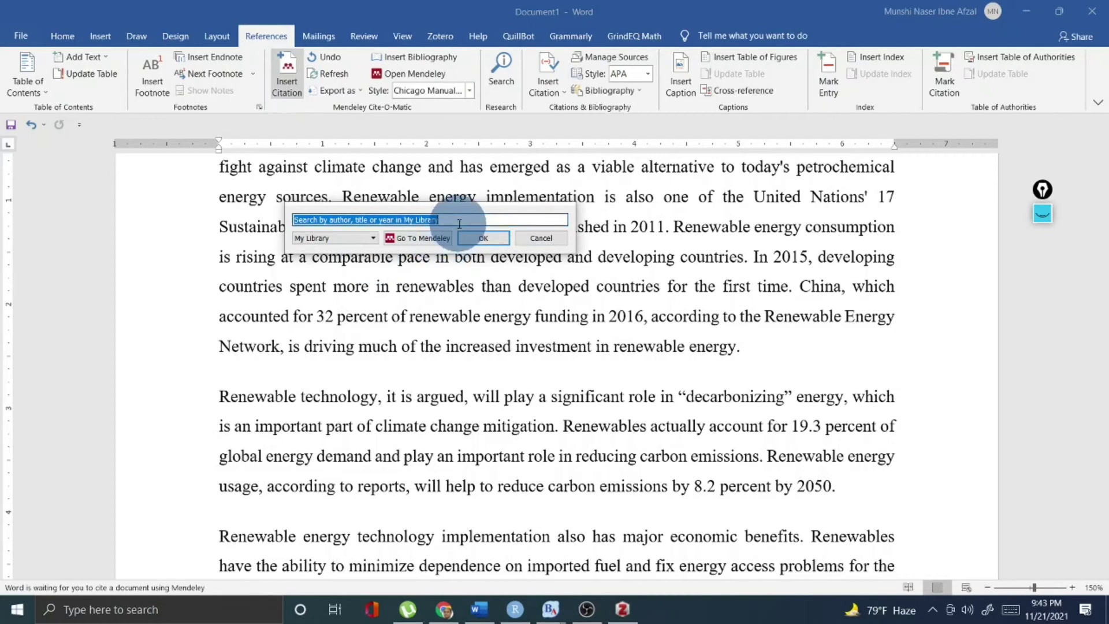
{"action": "type", "text": "re"}
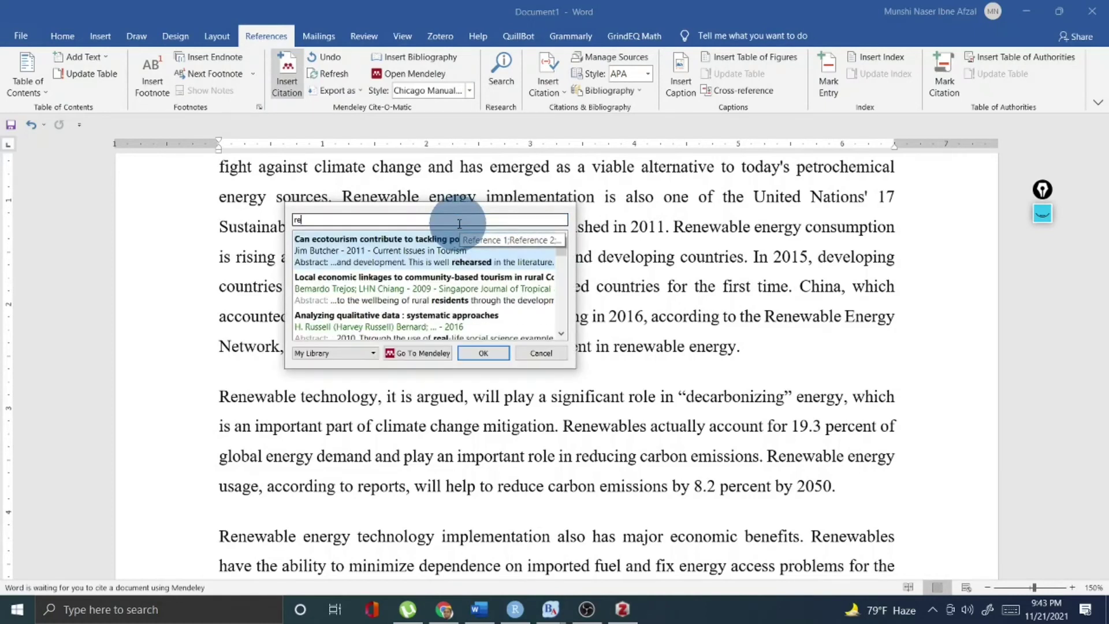
{"action": "type", "text": "ne"}
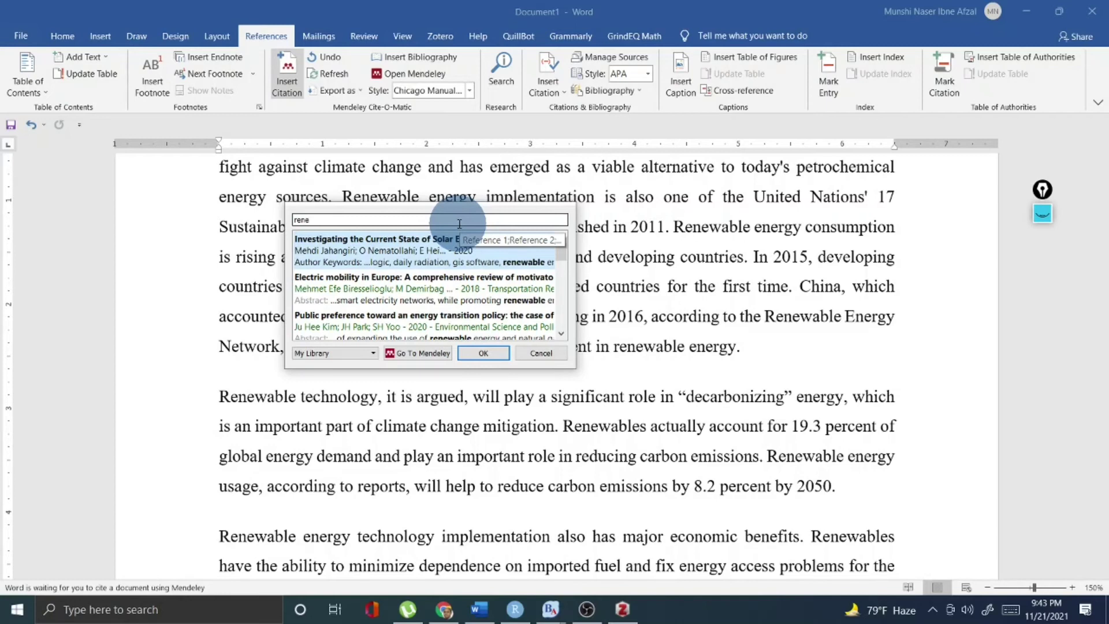
{"action": "left_click", "coordinate": [428, 248]}
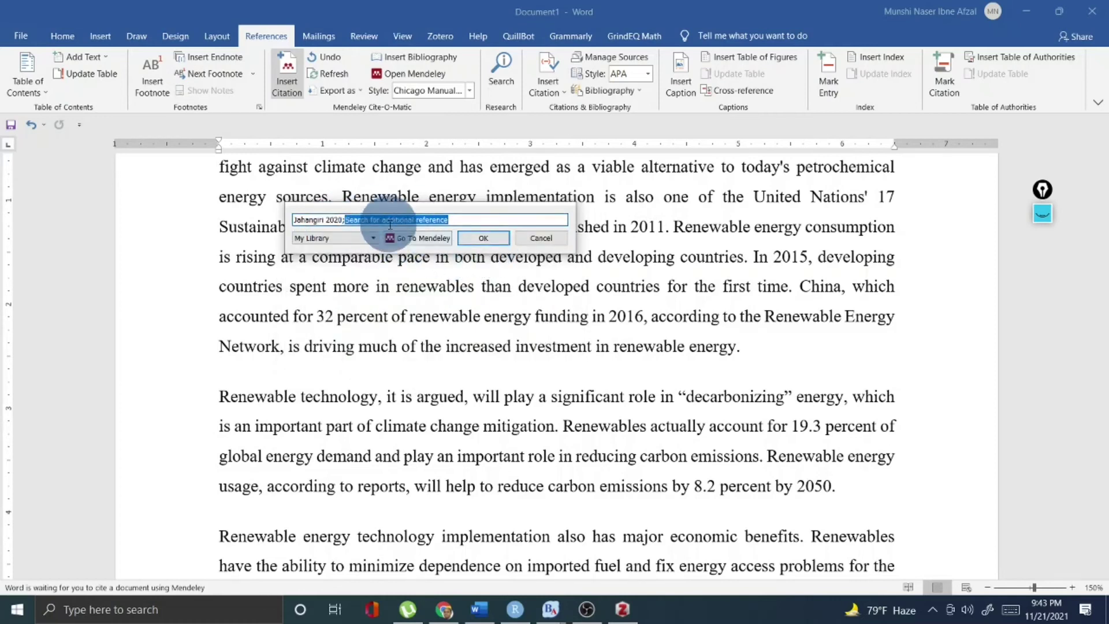
{"action": "left_click", "coordinate": [482, 238]}
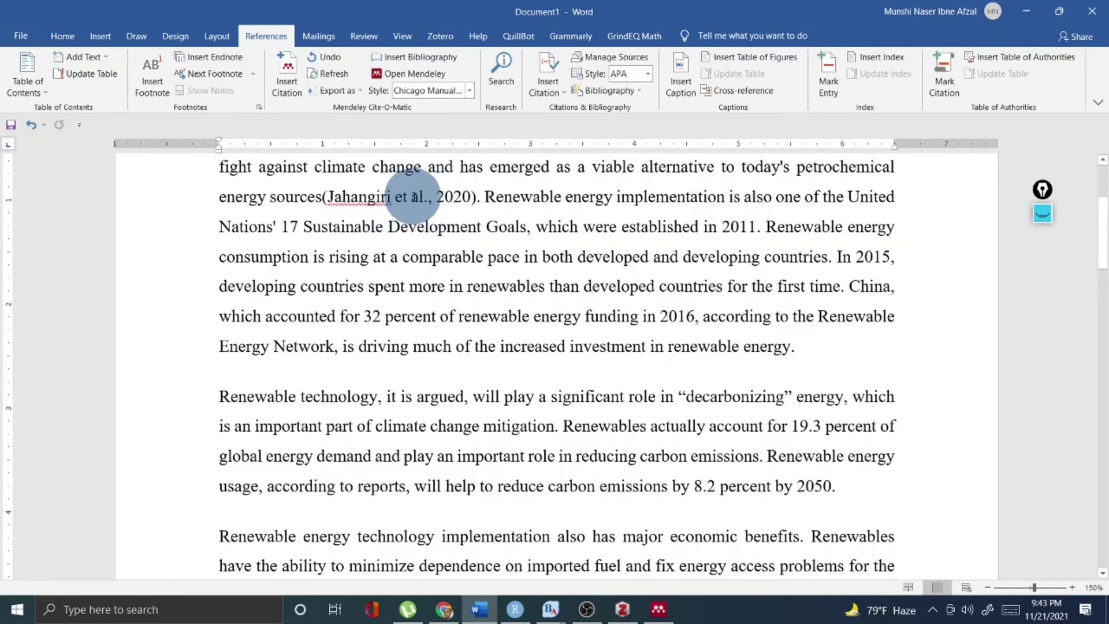
Insert a Mendeley bibliography below the document's last paragraph, which ends with "electricity use in Thailand."
{"action": "scroll", "coordinate": [384, 192], "scroll_direction": "down", "scroll_amount": 15}
{"action": "scroll", "coordinate": [465, 345], "scroll_direction": "down", "scroll_amount": 10}
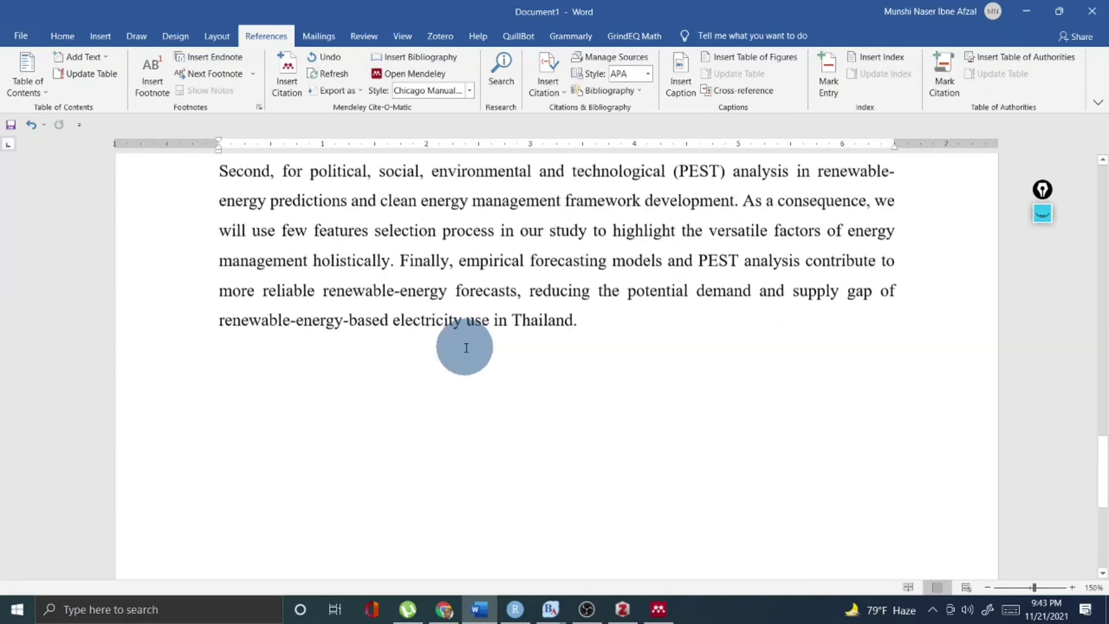
{"action": "scroll", "coordinate": [468, 347], "scroll_direction": "up", "scroll_amount": 3}
{"action": "left_click", "coordinate": [584, 218]}
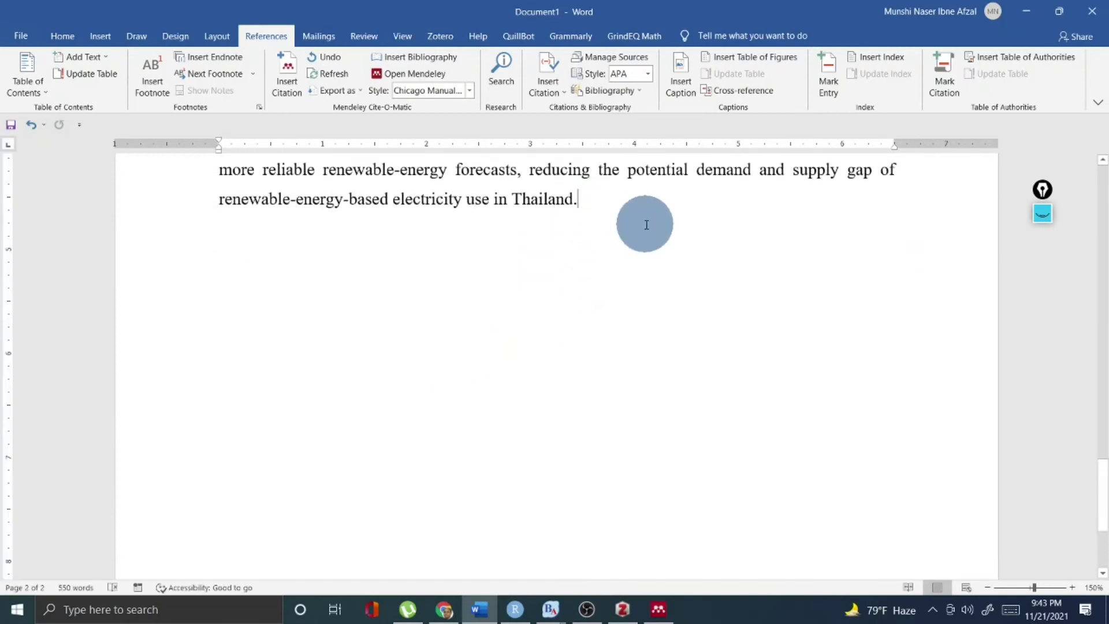
{"action": "key", "text": "Return"}
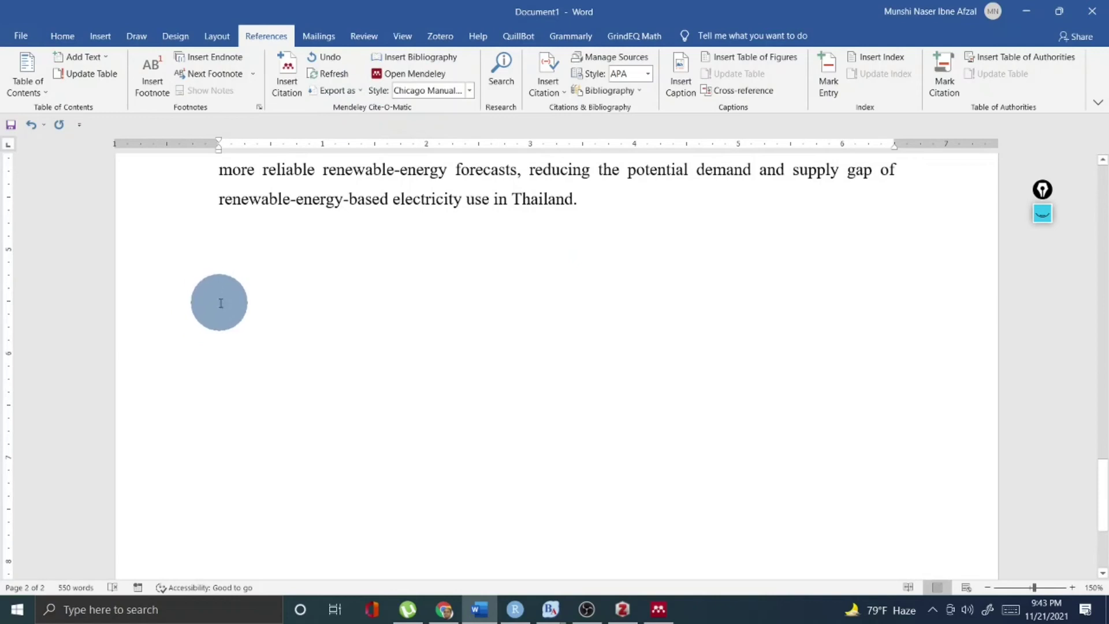
{"action": "left_click", "coordinate": [220, 303]}
{"action": "left_click", "coordinate": [398, 58]}
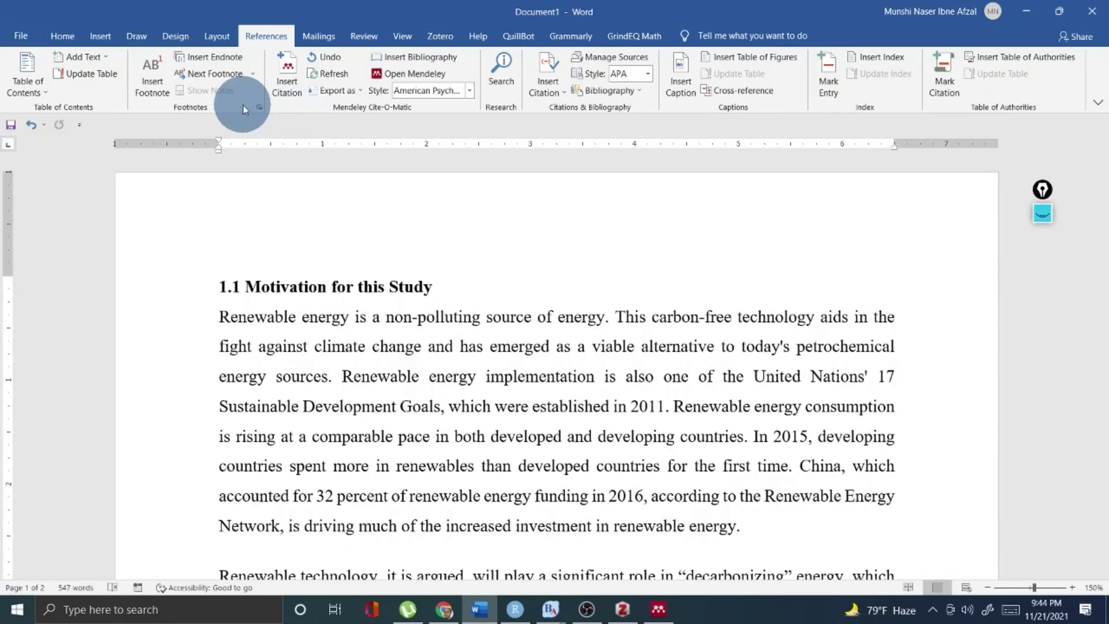
Insert a Zotero citation for "Review of Renewable Energy Sources in Nigeria – Security and Challenges" (2012) after "energy sources" in the first paragraph
{"action": "left_click", "coordinate": [442, 36]}
{"action": "left_click", "coordinate": [24, 78]}
{"action": "type", "text": "aren"}
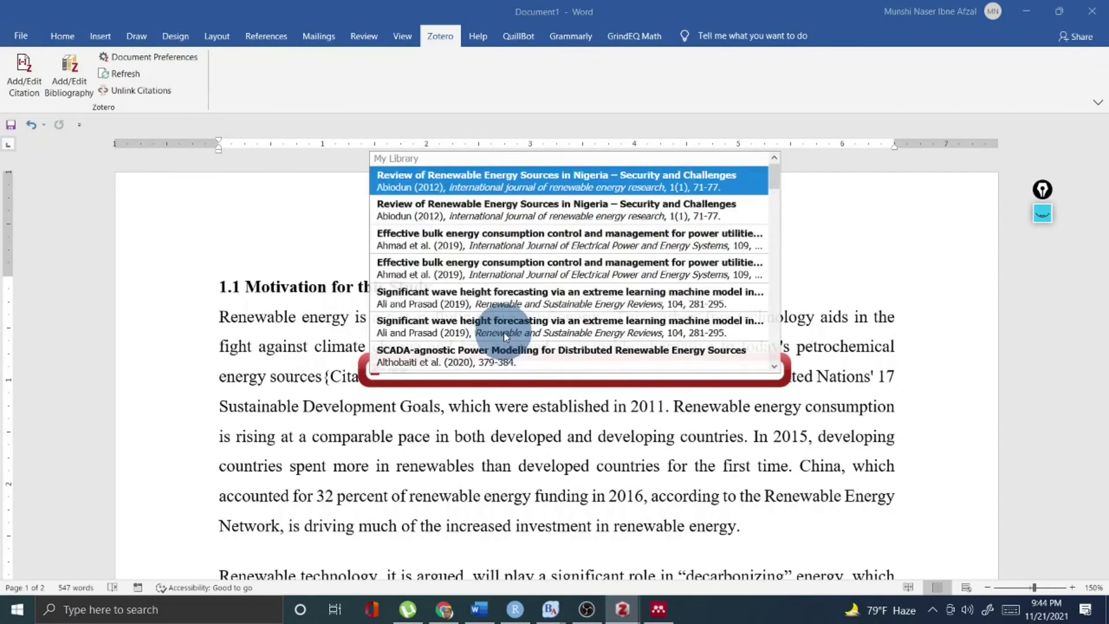
{"action": "left_click", "coordinate": [500, 218]}
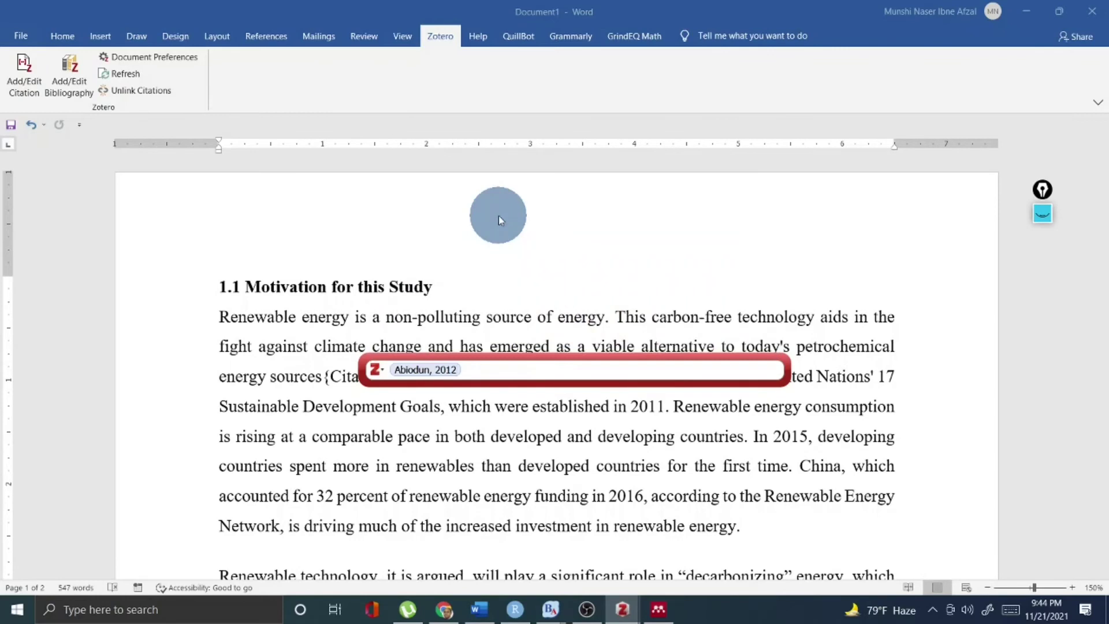
{"action": "key", "text": "Return"}
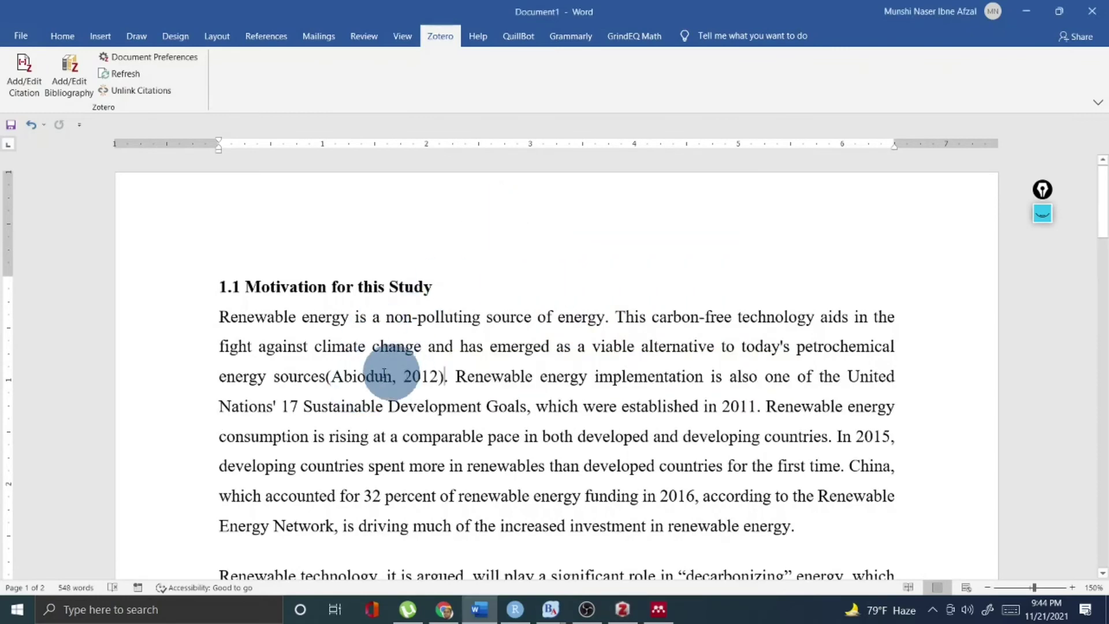
Insert the Zotero bibliography below the last paragraph of the document
{"action": "scroll", "coordinate": [384, 373], "scroll_direction": "down", "scroll_amount": 2}
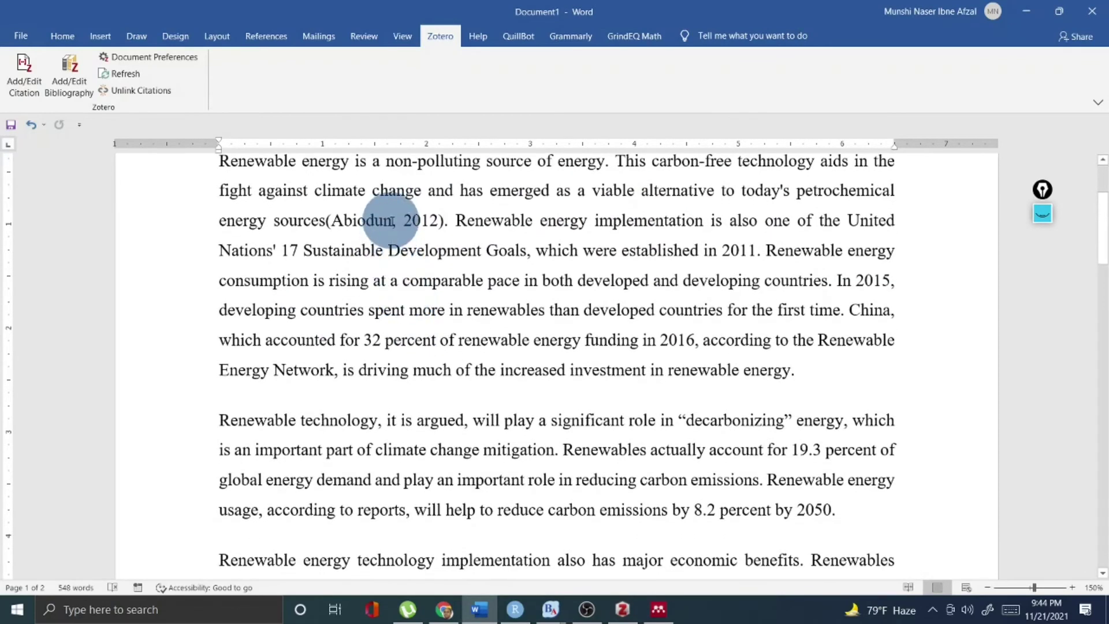
{"action": "scroll", "coordinate": [391, 221], "scroll_direction": "down", "scroll_amount": 20}
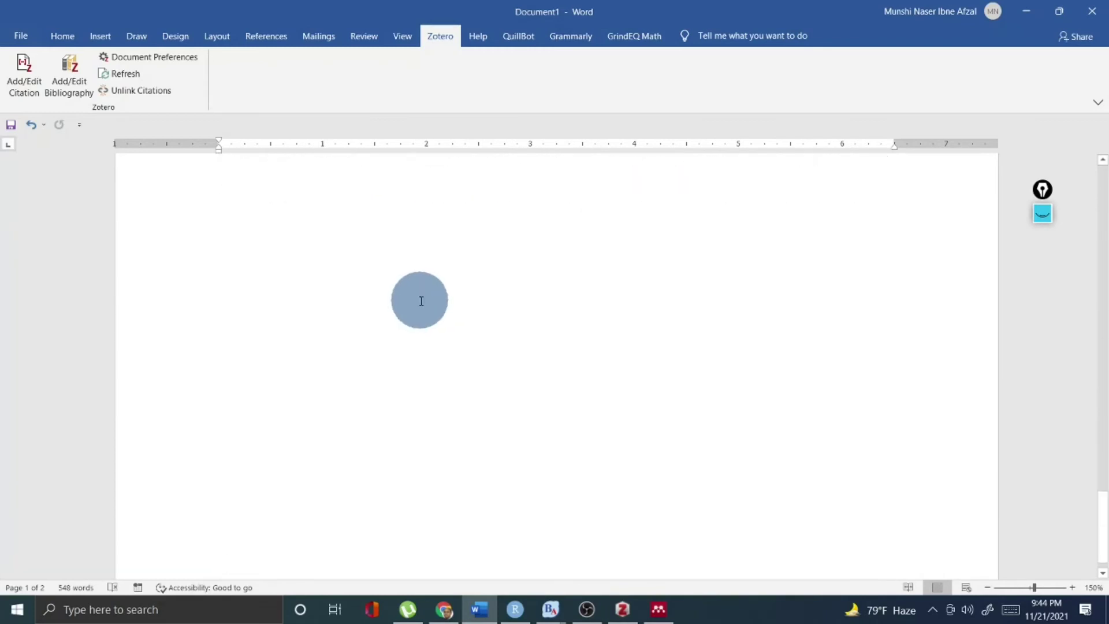
{"action": "scroll", "coordinate": [421, 300], "scroll_direction": "down", "scroll_amount": 5}
{"action": "left_click", "coordinate": [569, 251]}
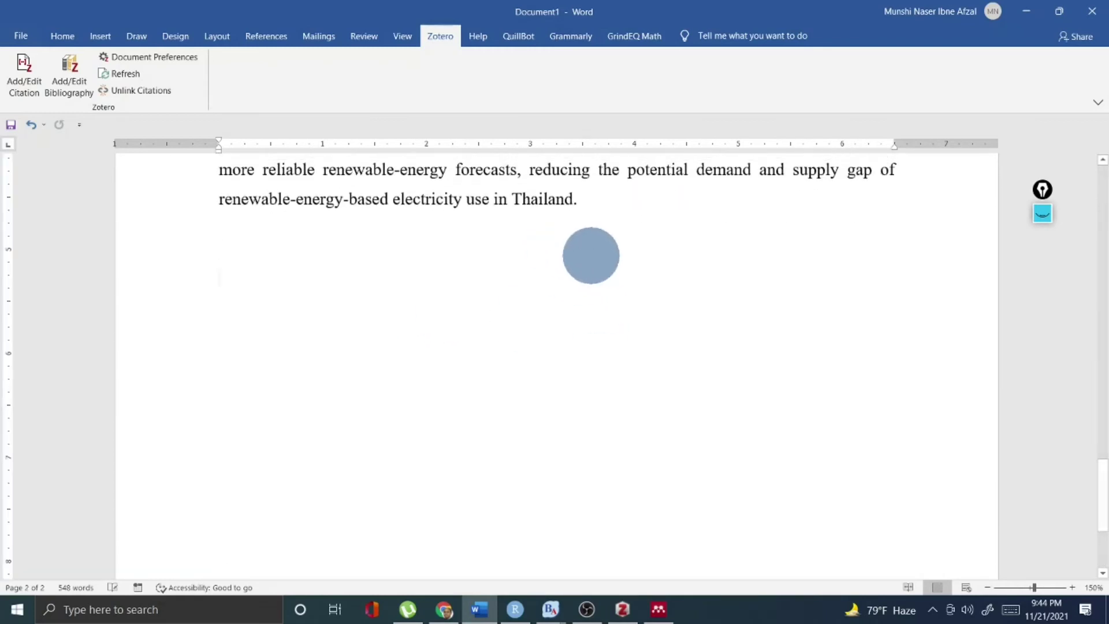
{"action": "left_click", "coordinate": [68, 85]}
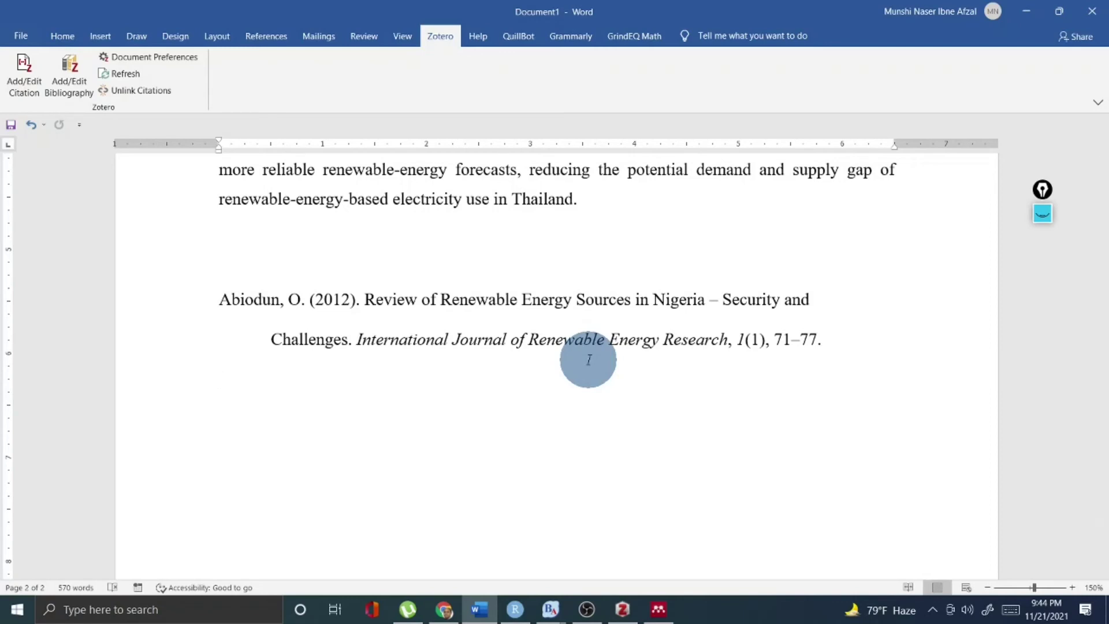
Switch to Zotero and view which sources its import feature offers, without importing anything
{"action": "left_click", "coordinate": [622, 609]}
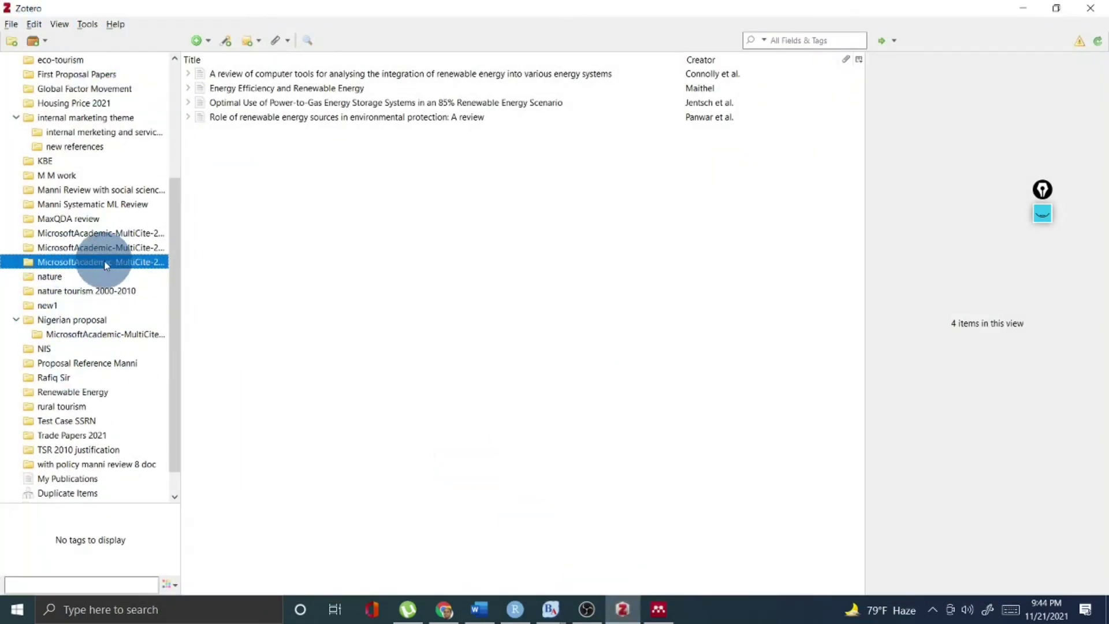
{"action": "left_click", "coordinate": [12, 25]}
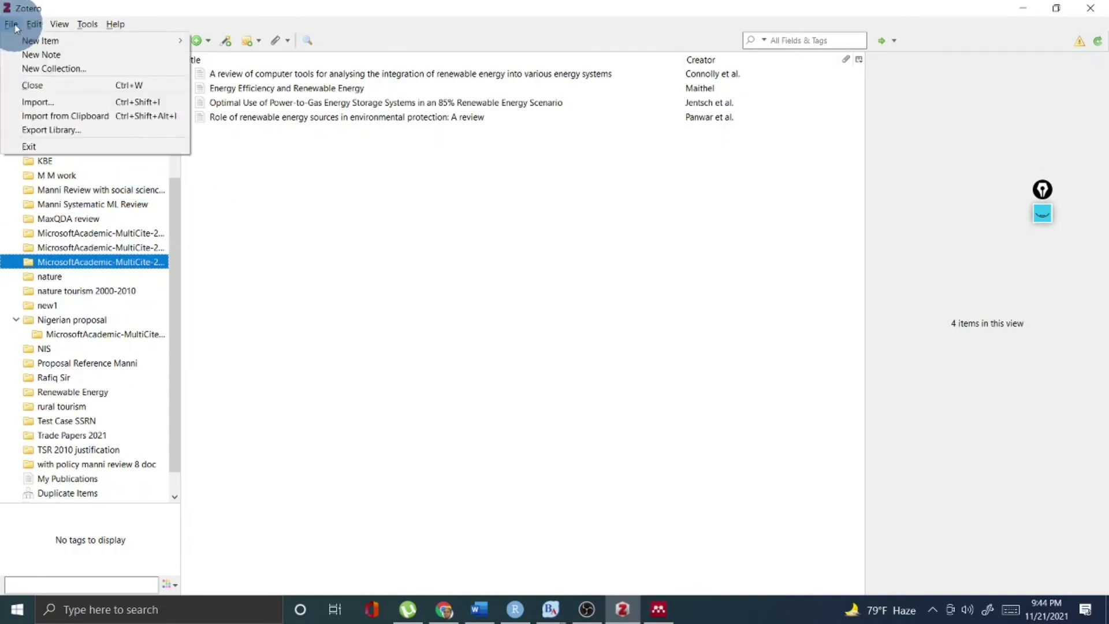
{"action": "left_click", "coordinate": [38, 102]}
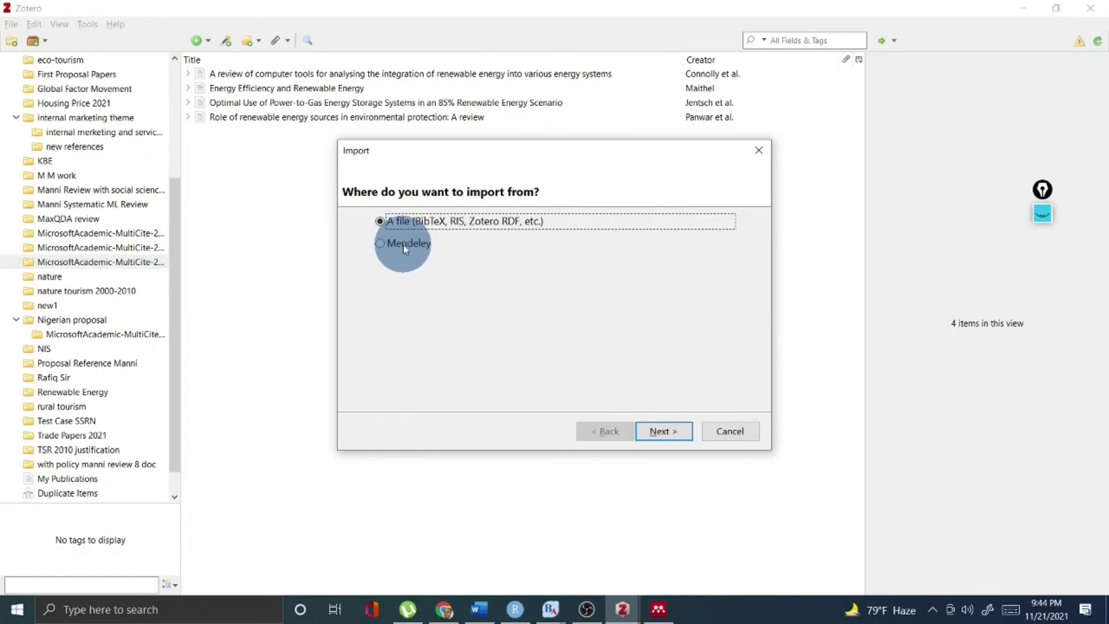
{"action": "left_click", "coordinate": [740, 433]}
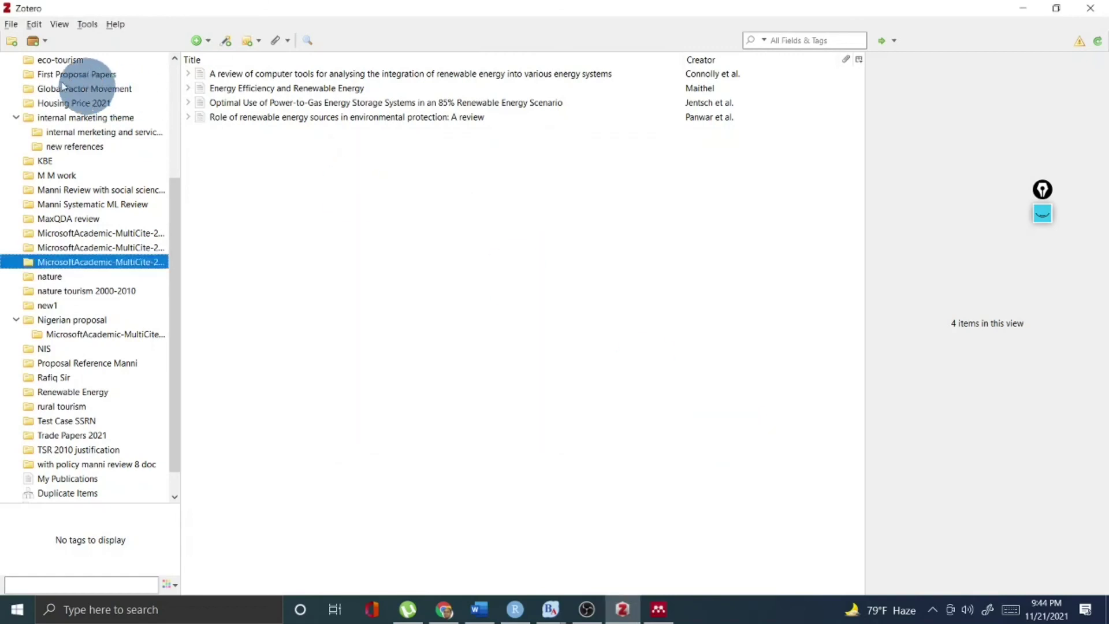
{"action": "left_click", "coordinate": [12, 25]}
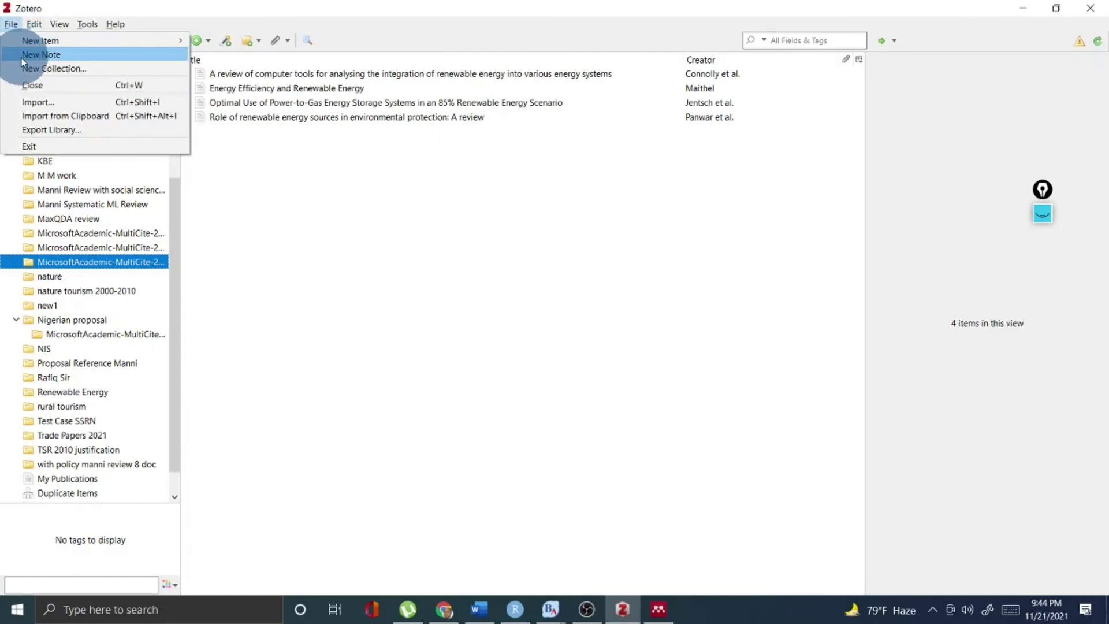
{"action": "left_click", "coordinate": [456, 315]}
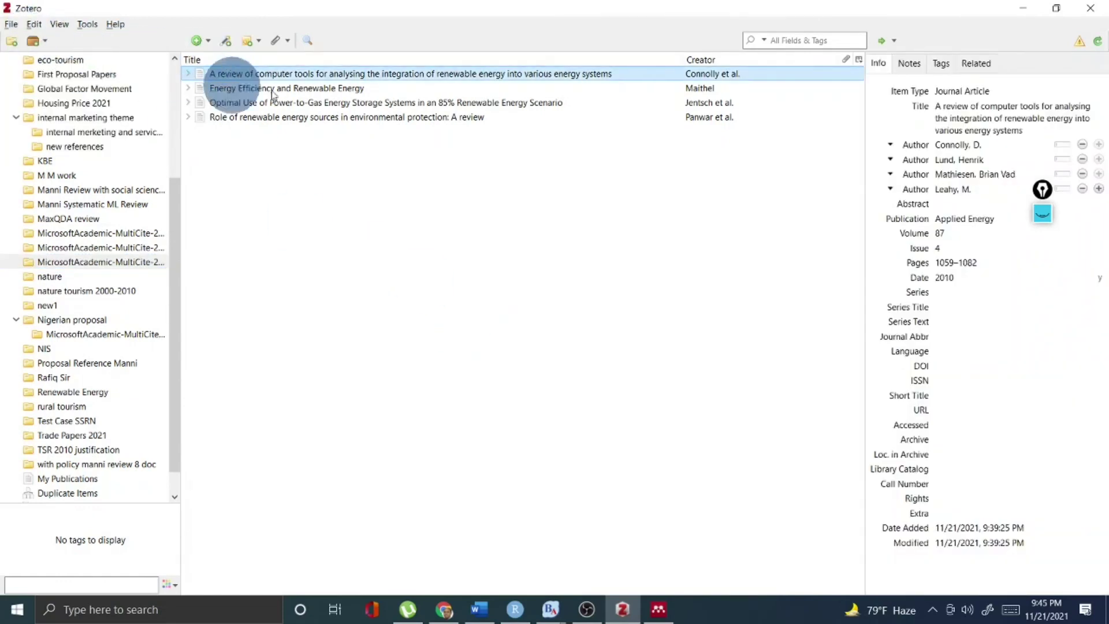
Reduce the Zotero window, reveal the desktop, and add the teaching code PDF from there to the selected Microsoft Academic collection
{"action": "left_click", "coordinate": [1055, 9]}
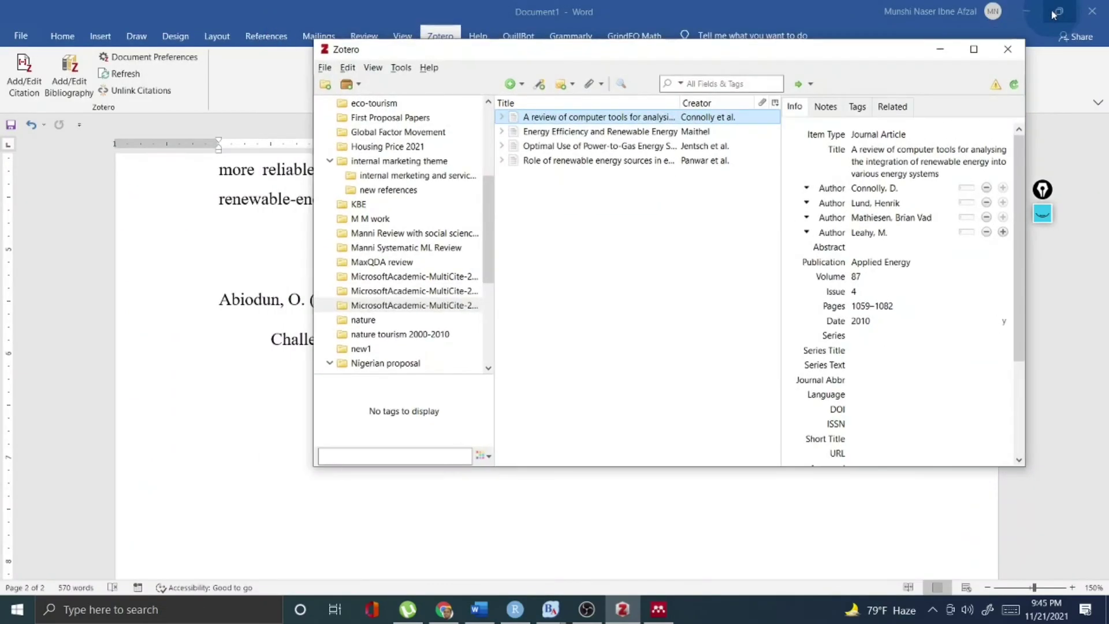
{"action": "left_click", "coordinate": [1026, 12]}
{"action": "left_click", "coordinate": [1028, 7]}
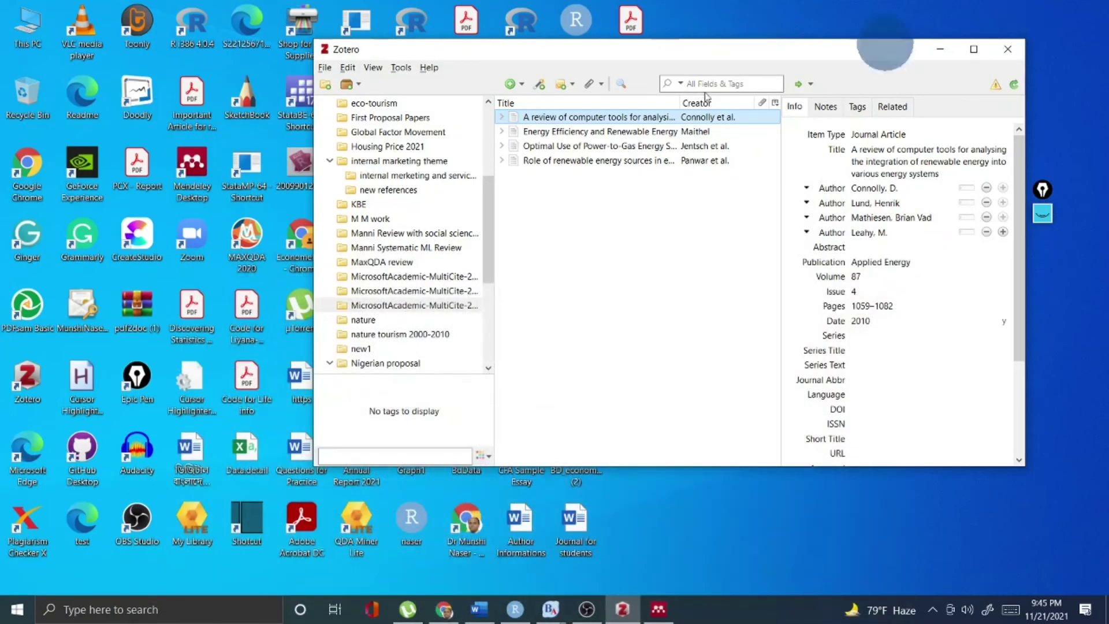
{"action": "left_click", "coordinate": [188, 307]}
{"action": "left_click_drag", "start_coordinate": [246, 306], "coordinate": [573, 204]}
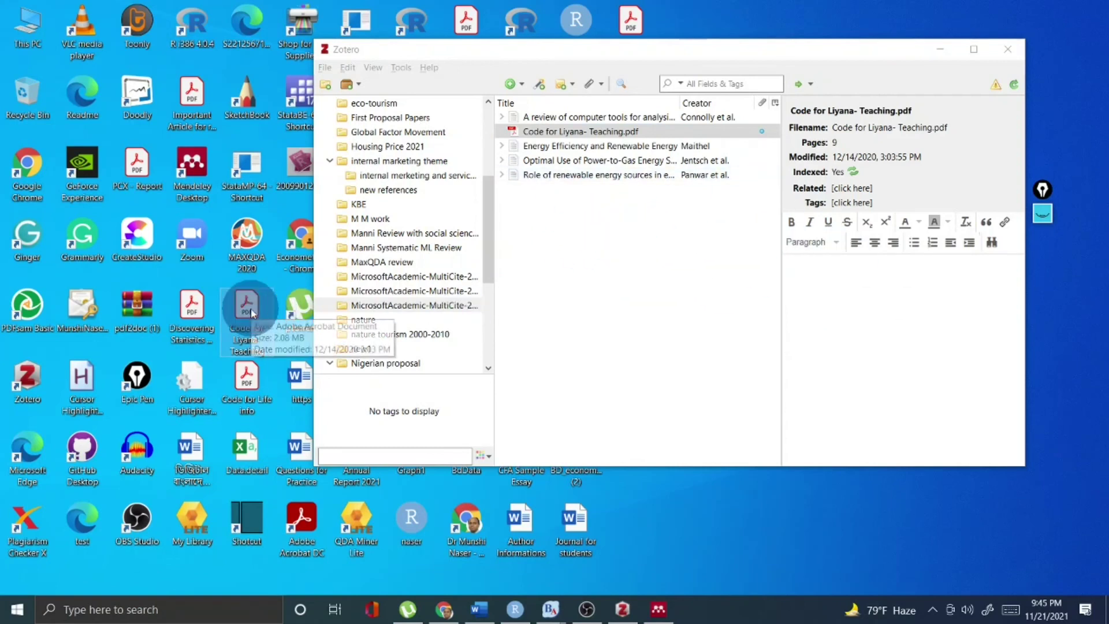
{"action": "left_click", "coordinate": [523, 132]}
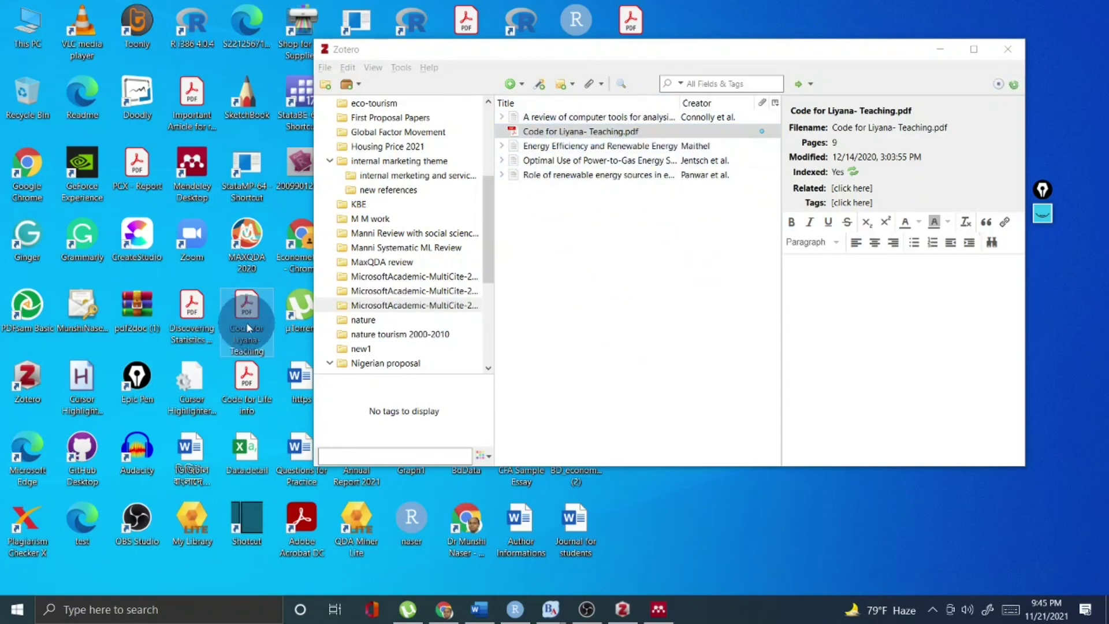
{"action": "mouse_move", "coordinate": [238, 324]}
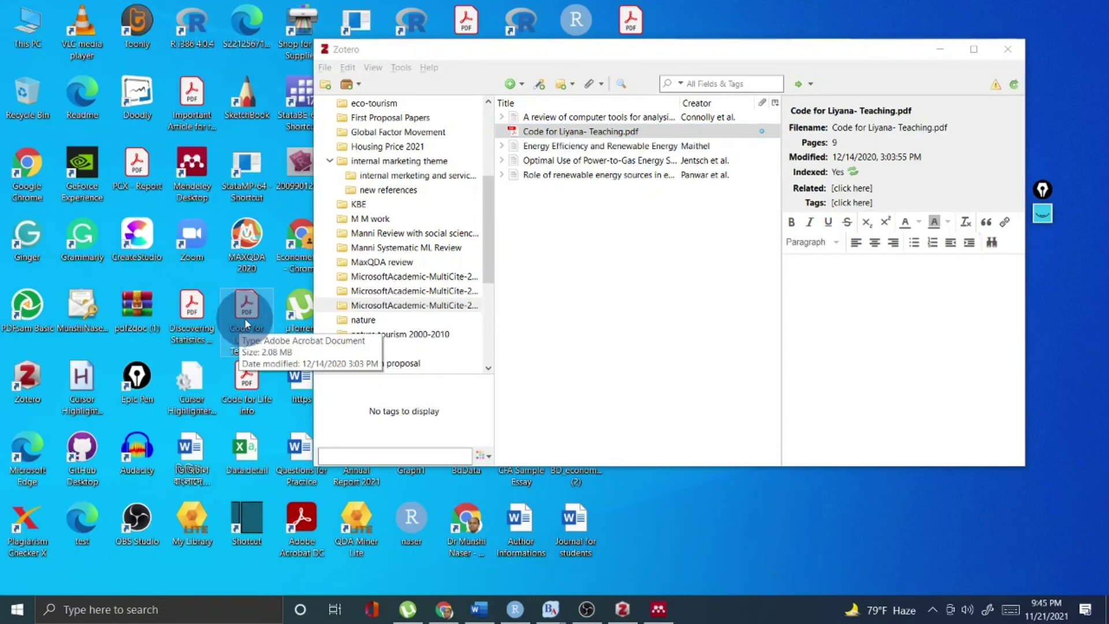
Switch to Chrome and look through its installed extensions for the Mendeley and Zotero browser importers
{"action": "left_click", "coordinate": [444, 610]}
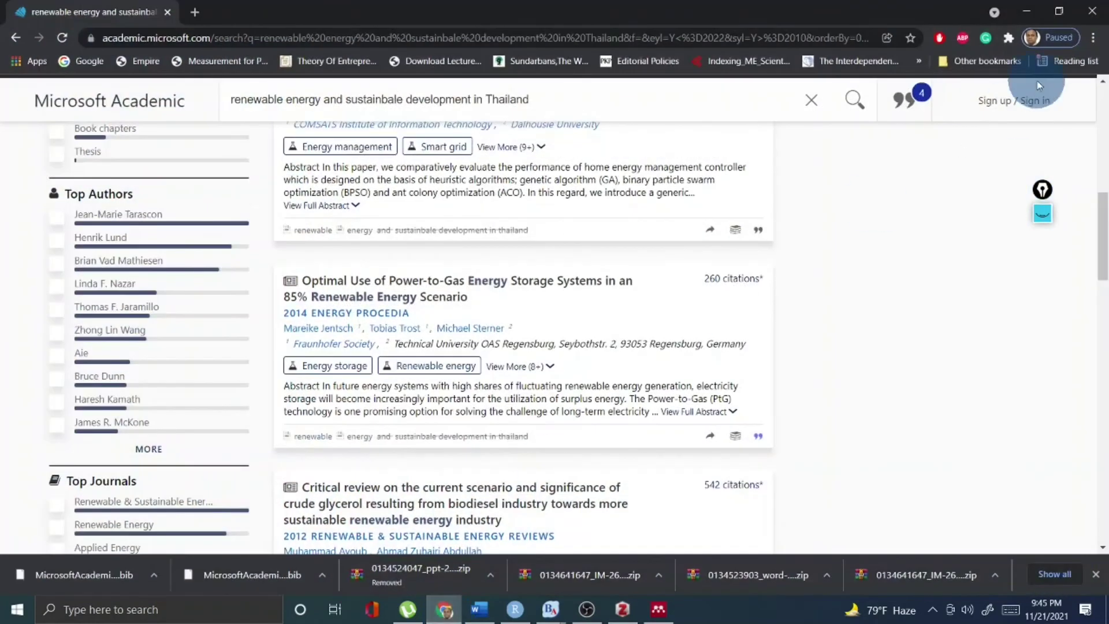
{"action": "left_click", "coordinate": [1009, 37]}
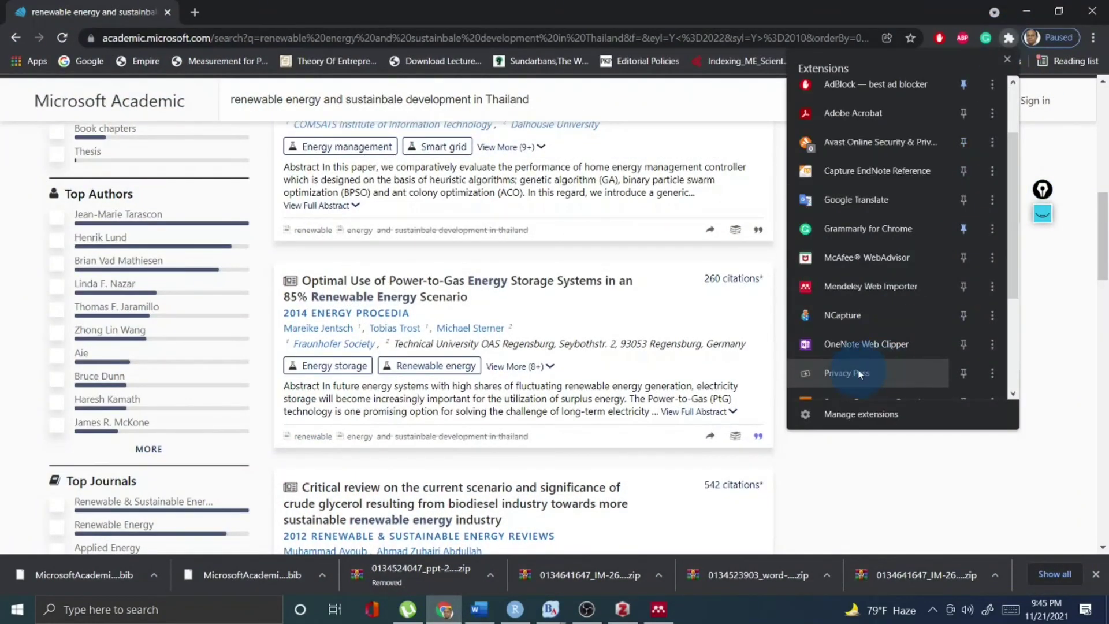
{"action": "scroll", "coordinate": [853, 358], "scroll_direction": "down", "scroll_amount": 3}
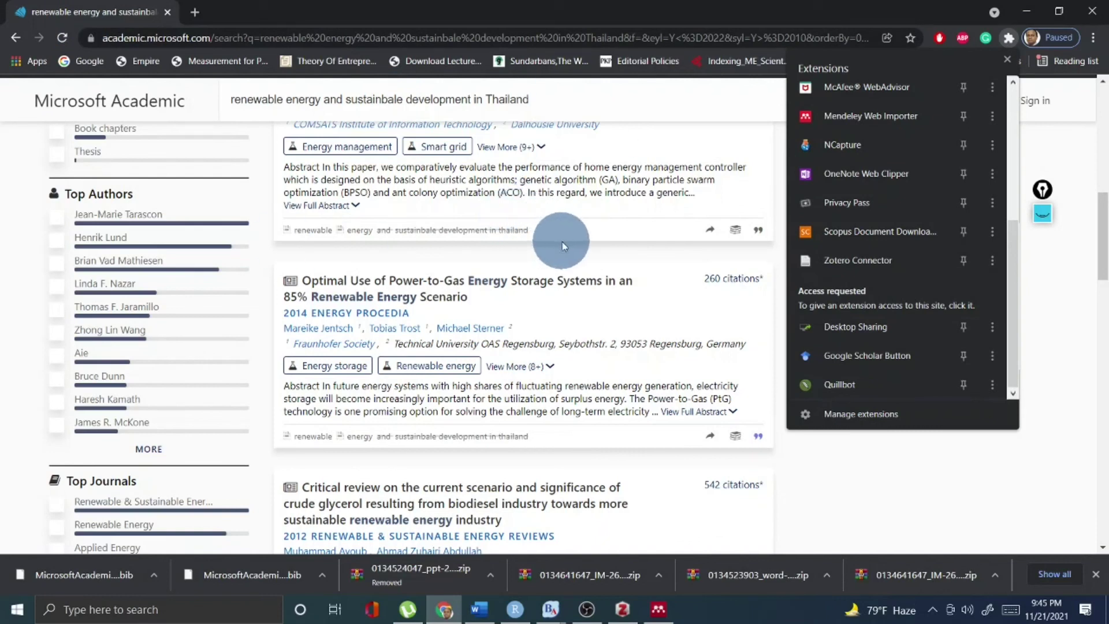
Review the Zotero collection and Mendeley's Renewable Energy folder in turn, then return to the Microsoft Academic results in Chrome
{"action": "left_click", "coordinate": [625, 615]}
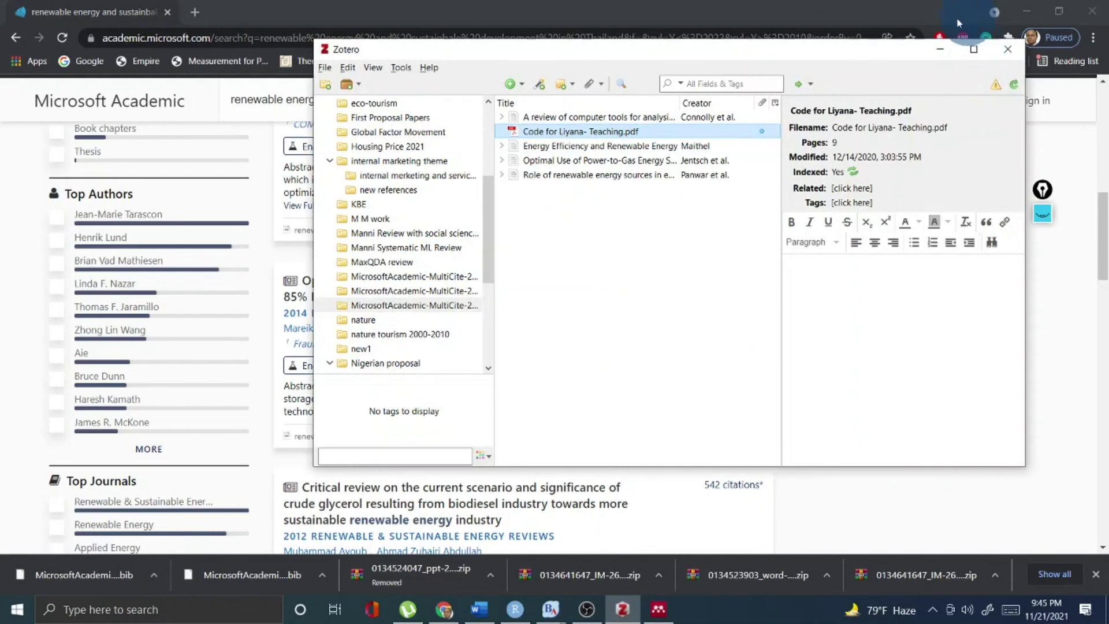
{"action": "left_click", "coordinate": [941, 48]}
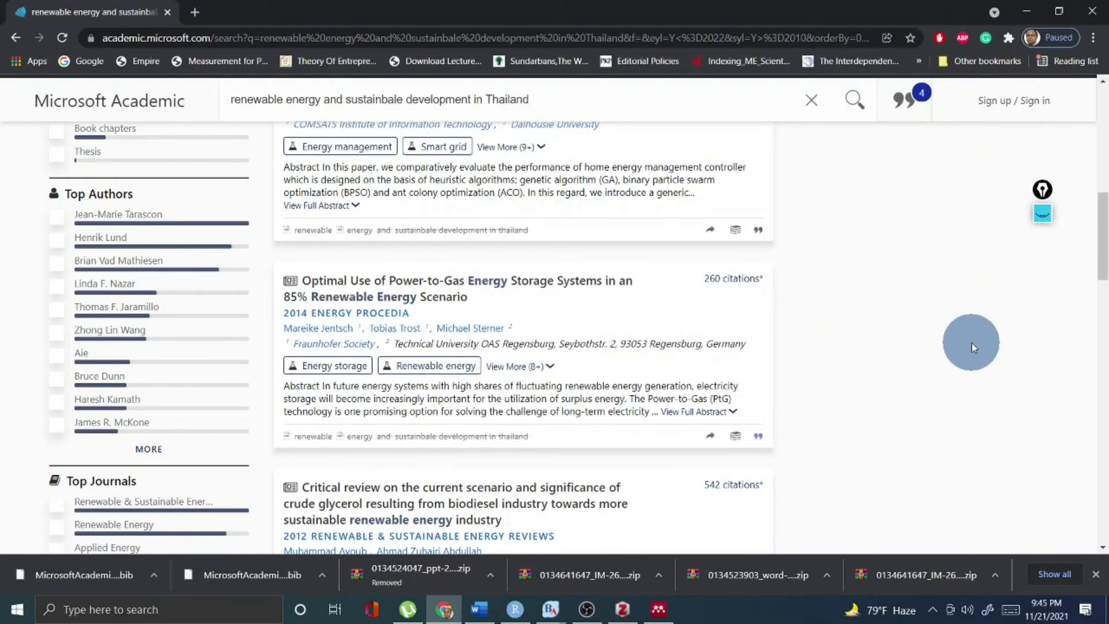
{"action": "mouse_move", "coordinate": [656, 618]}
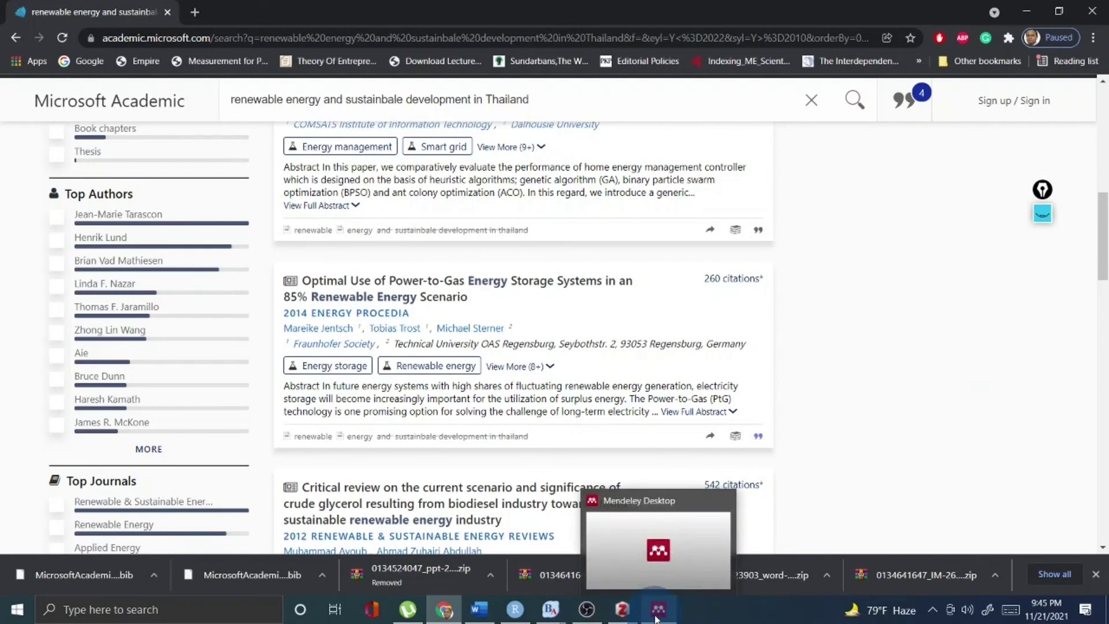
{"action": "left_click", "coordinate": [658, 614]}
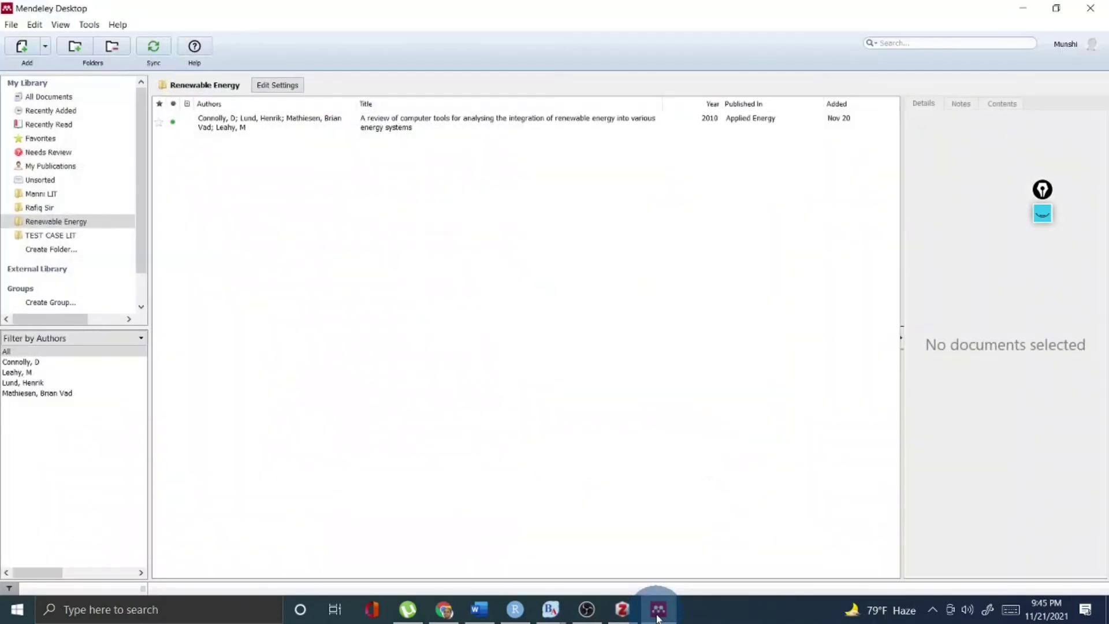
{"action": "left_click", "coordinate": [657, 617]}
{"action": "left_click", "coordinate": [630, 615]}
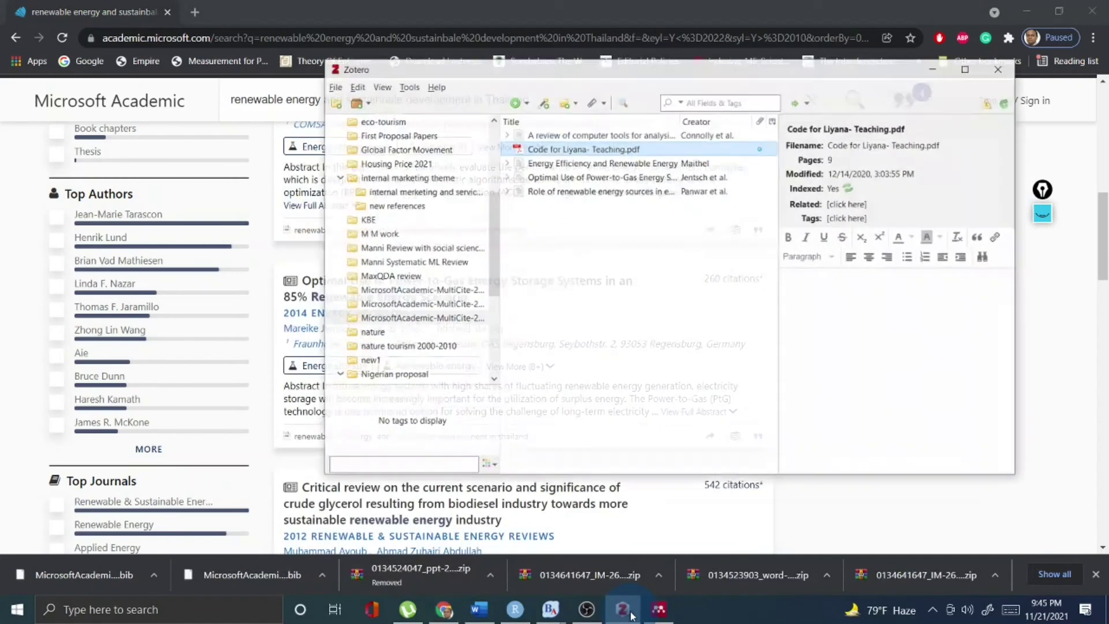
{"action": "left_click", "coordinate": [632, 616]}
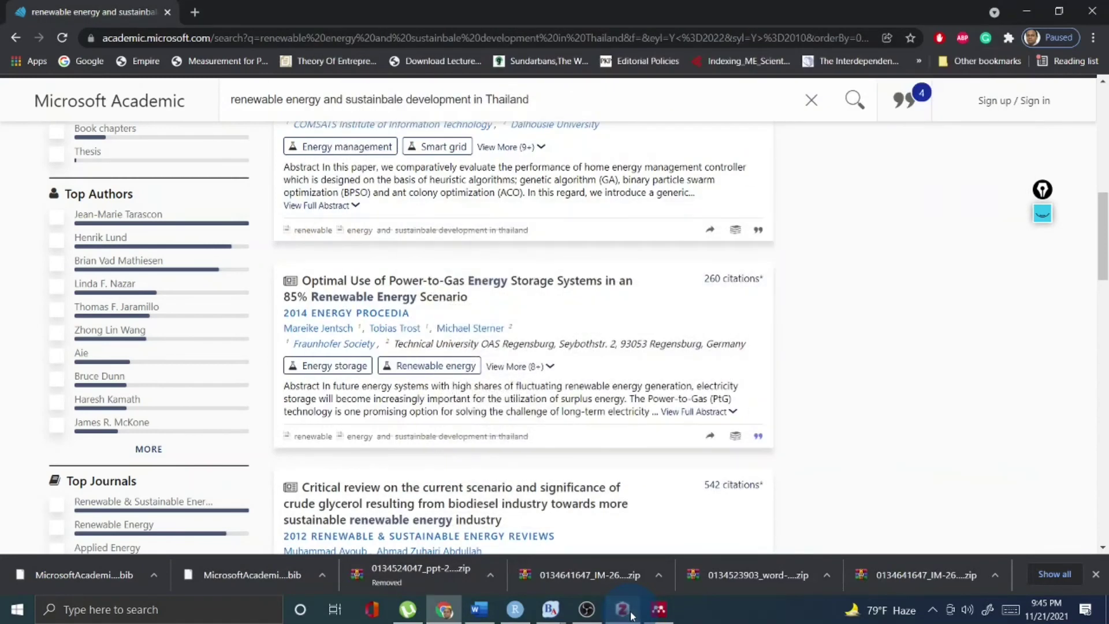
{"action": "left_click", "coordinate": [668, 615]}
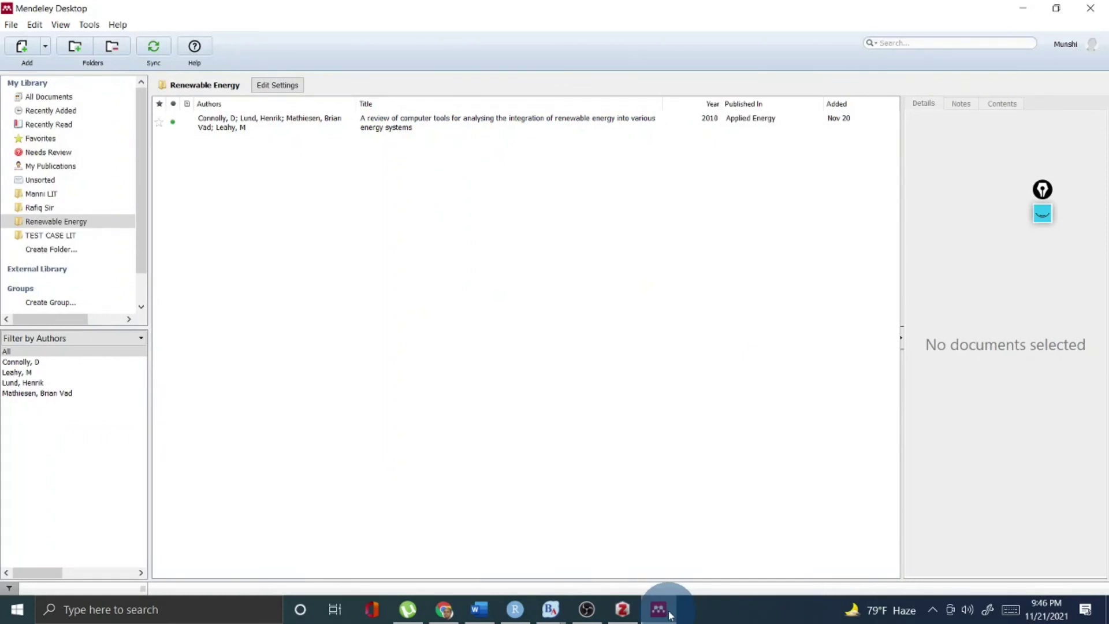
{"action": "left_click", "coordinate": [669, 615]}
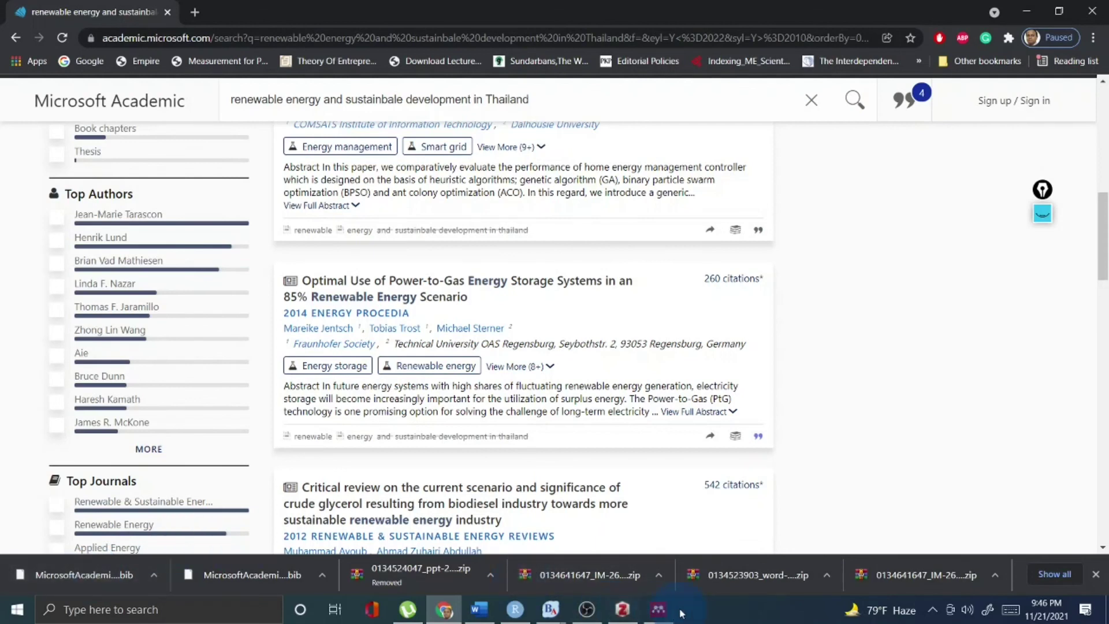
{"action": "scroll", "coordinate": [908, 397], "scroll_direction": "up", "scroll_amount": 1}
{"action": "scroll", "coordinate": [908, 397], "scroll_direction": "up", "scroll_amount": 5}
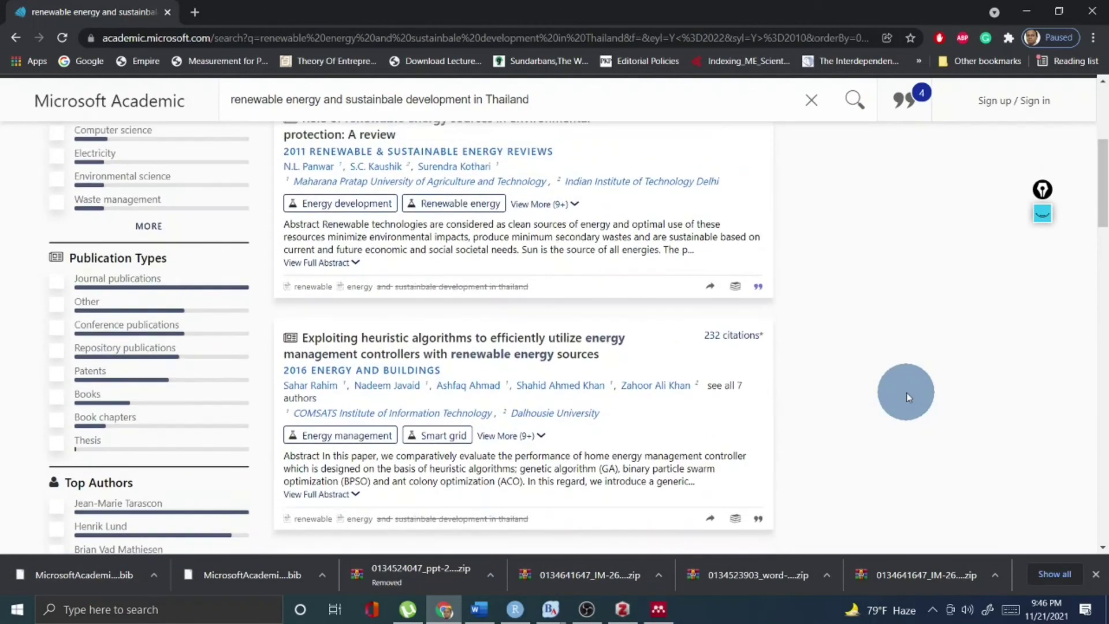